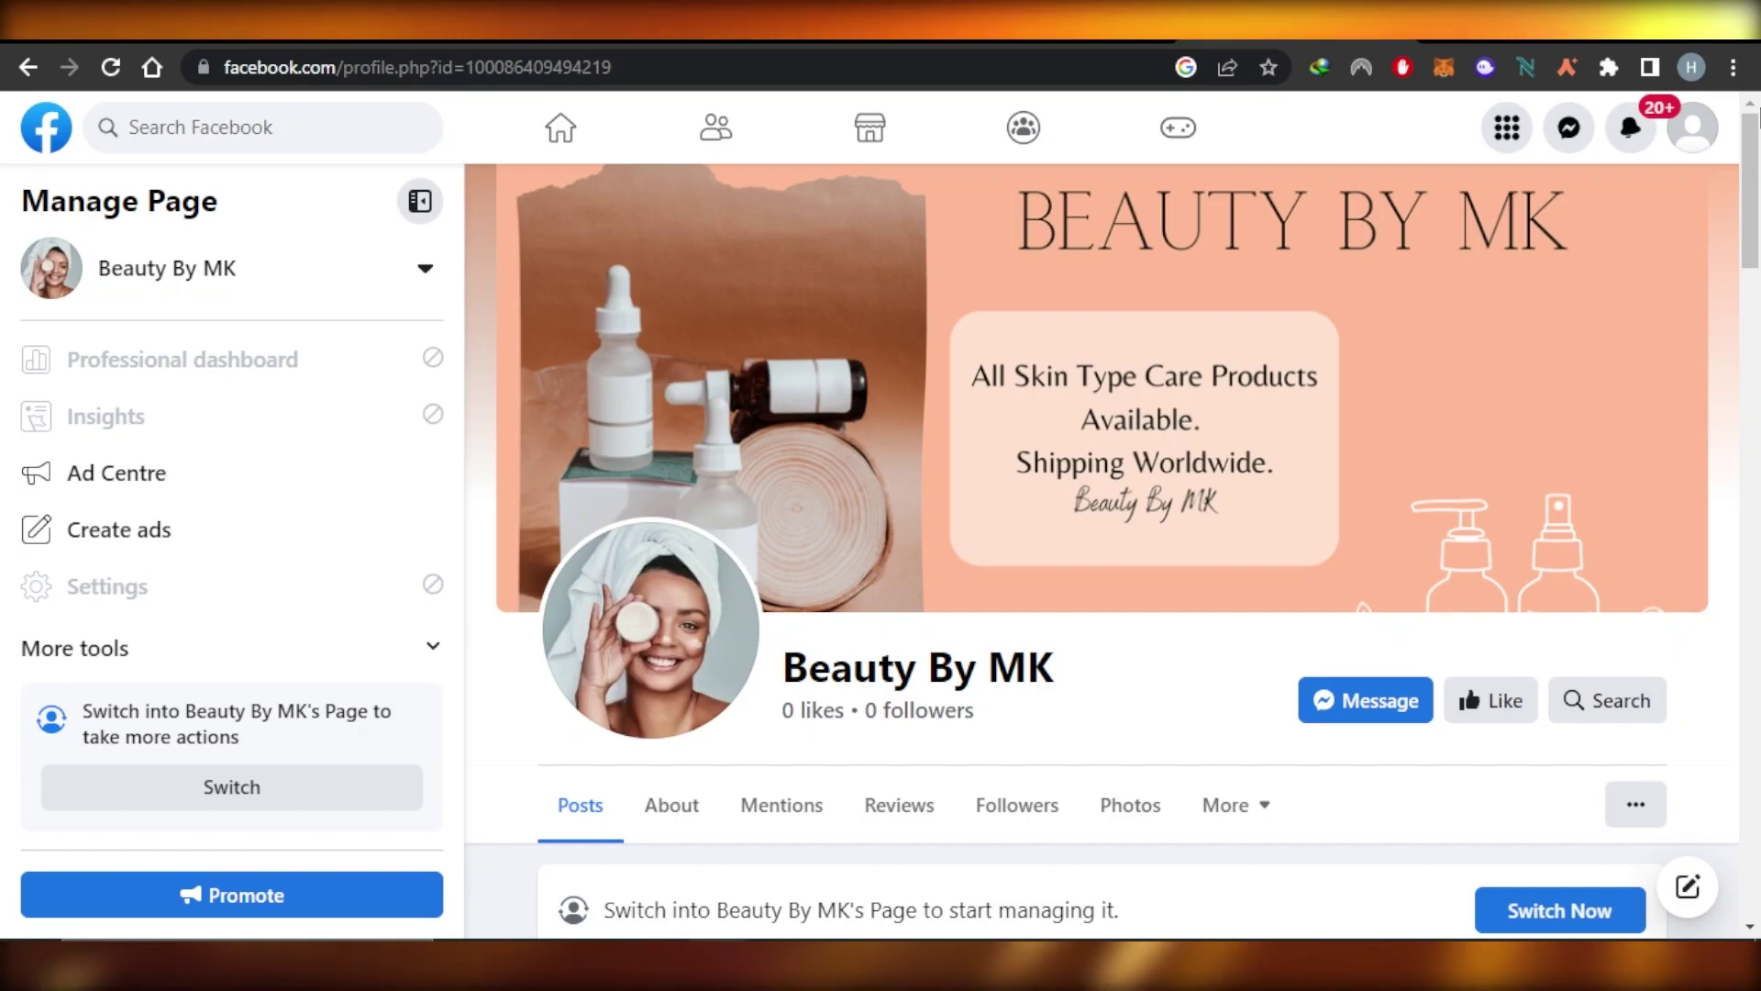
pyautogui.moveTo(1757, 188)
pyautogui.mouseDown()
pyautogui.moveTo(1757, 463)
pyautogui.moveTo(1757, 188)
pyautogui.mouseUp()
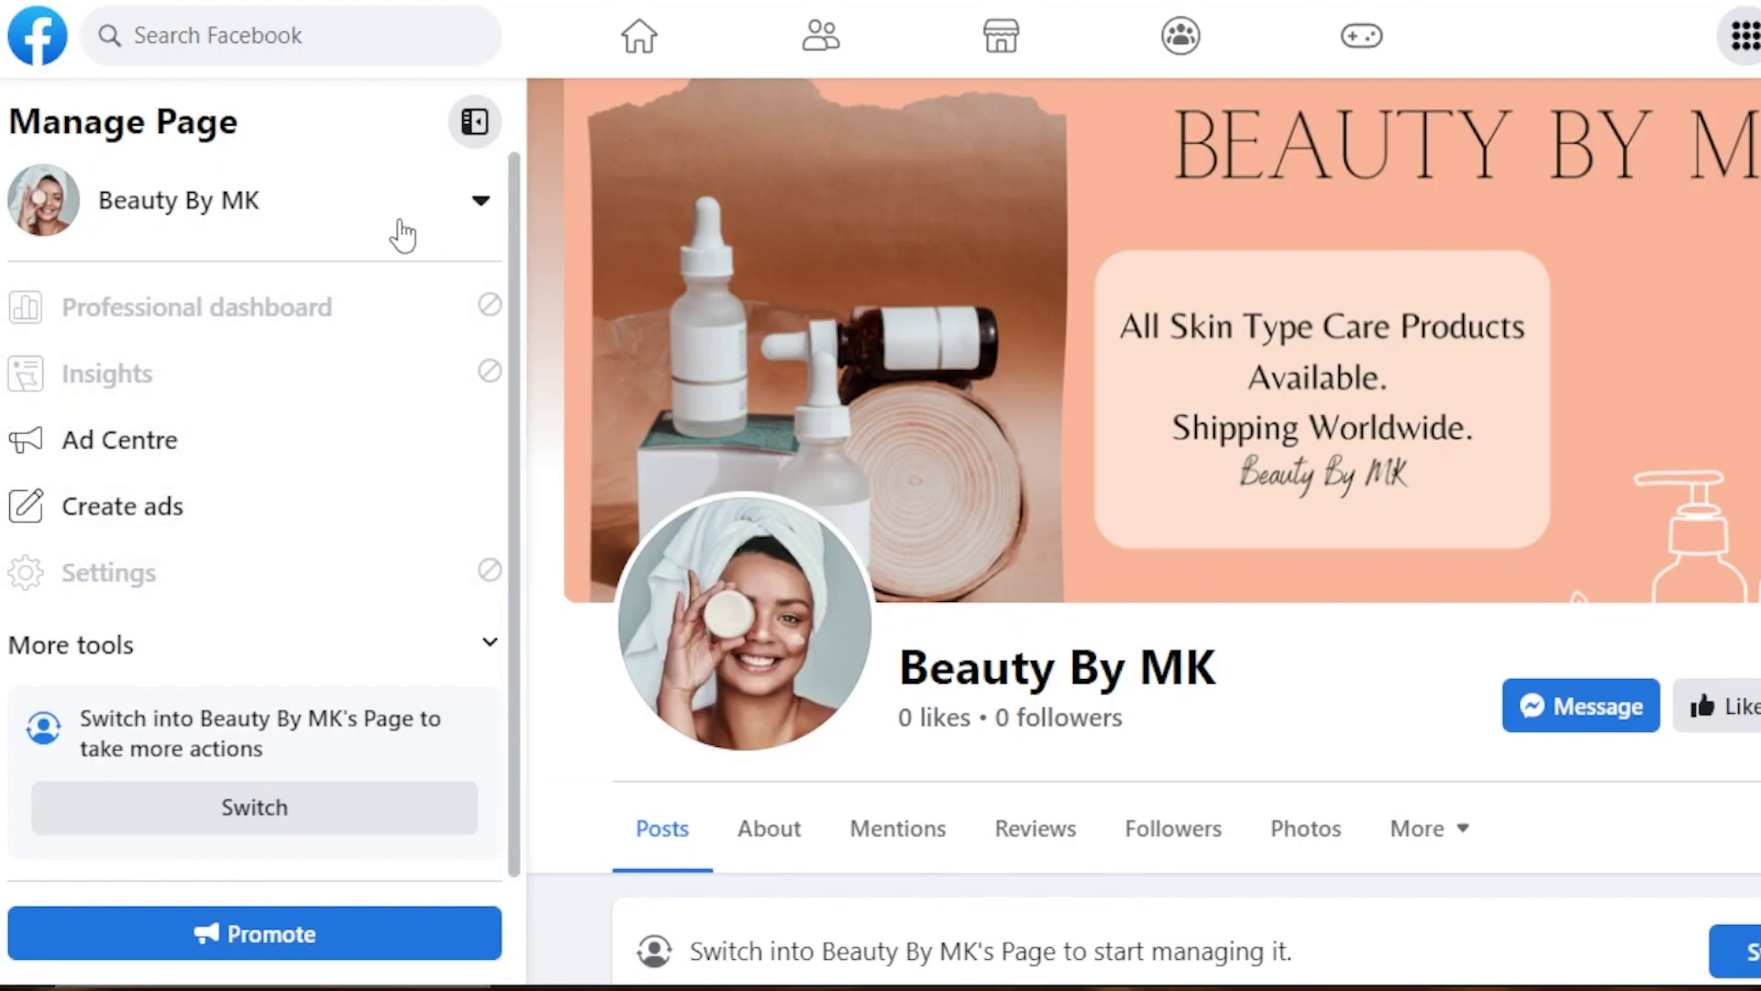
pyautogui.click(485, 206)
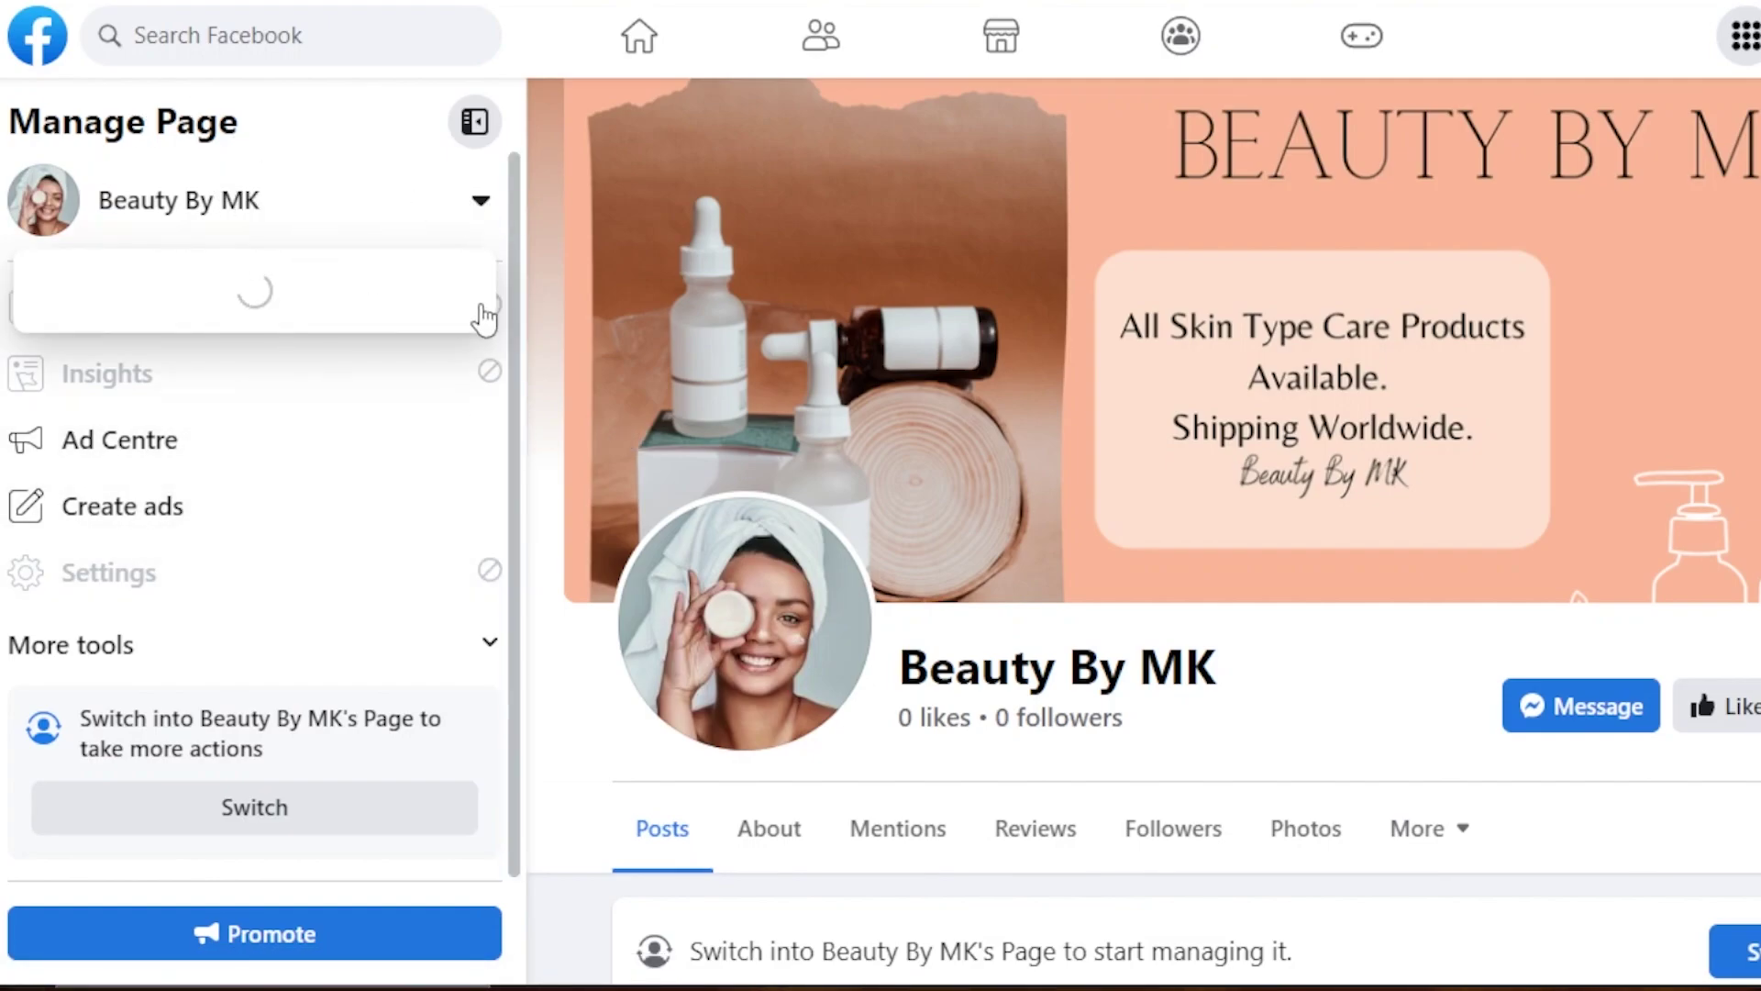
pyautogui.click(541, 294)
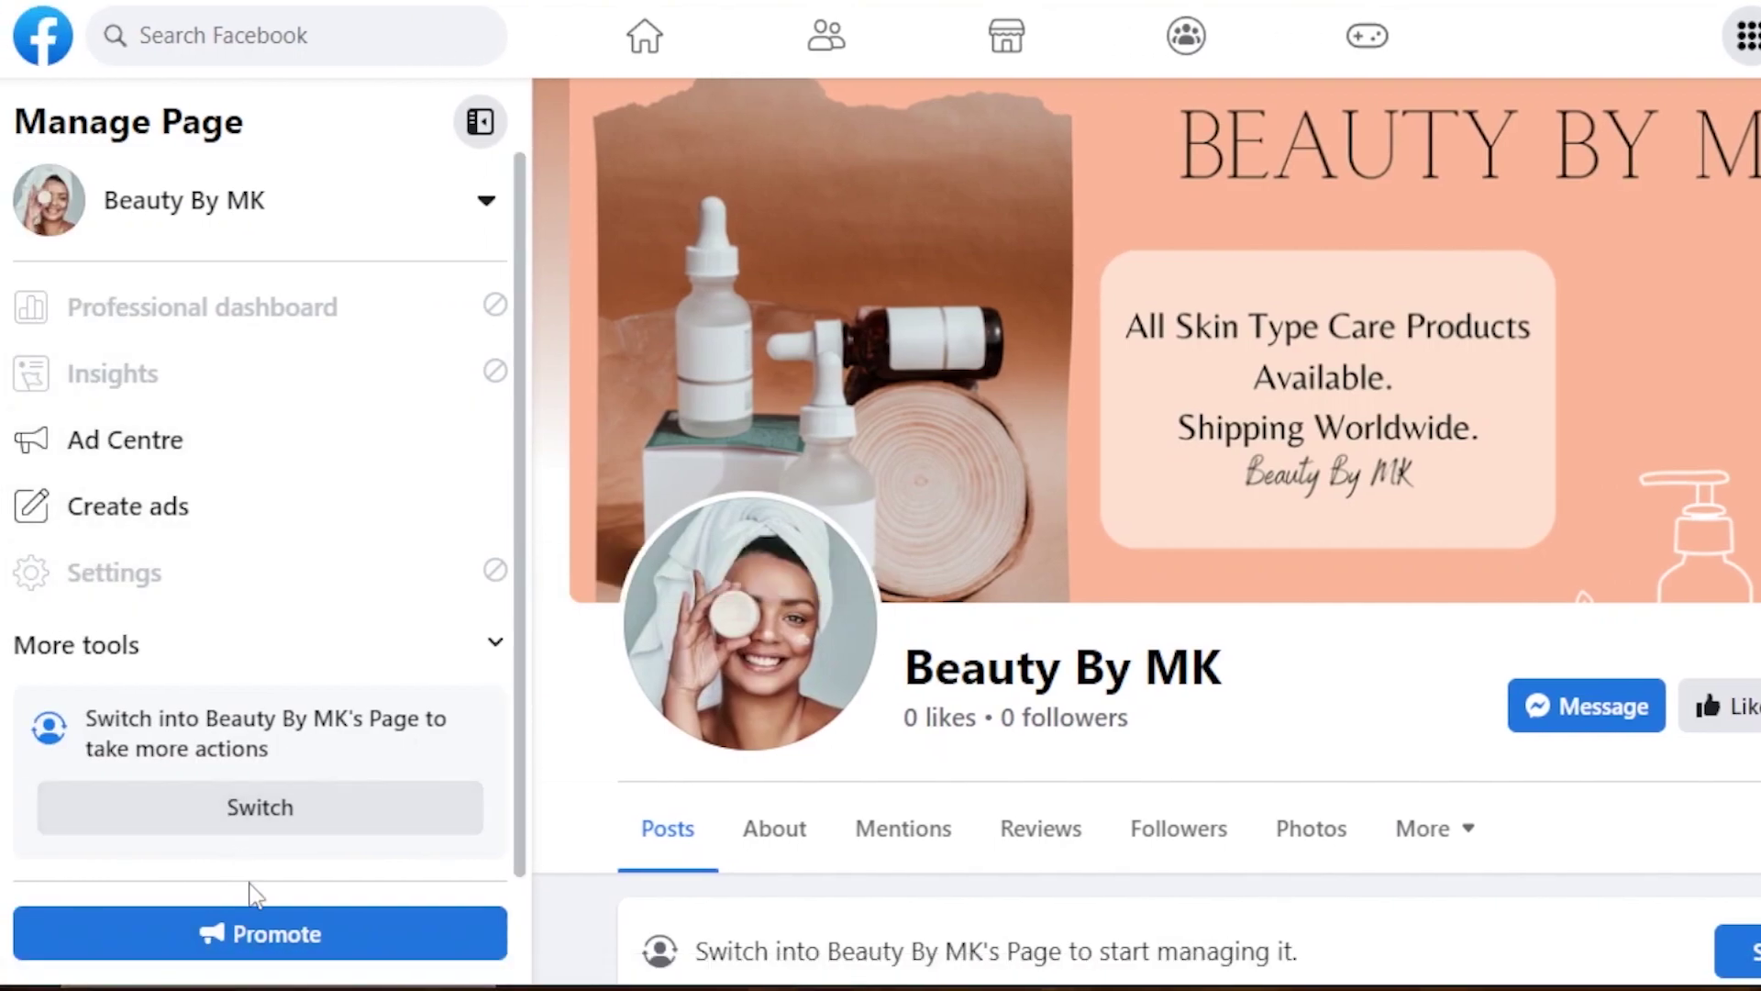
# - Start a promotion for the Beauty By MK page to reach its ad type choices
pyautogui.click(259, 934)
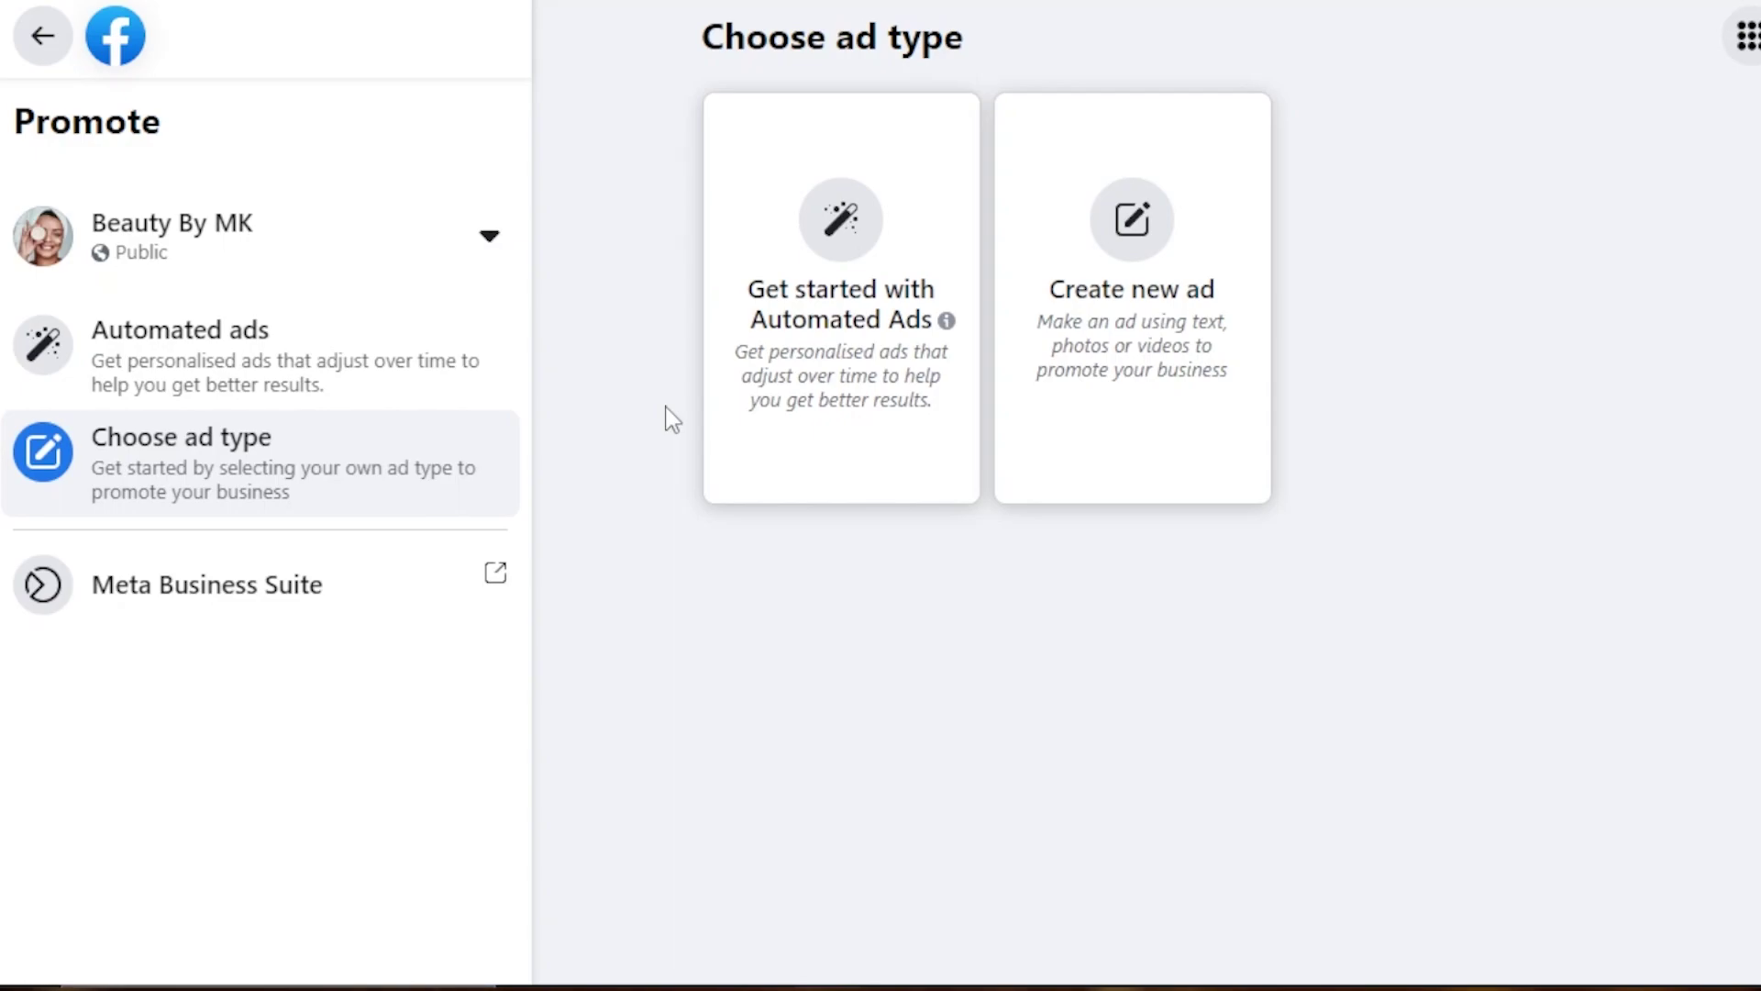
# - Open Meta Business Suite in a separate browser tab and look through its navigation and full list of tools
pyautogui.rightClick(492, 587)
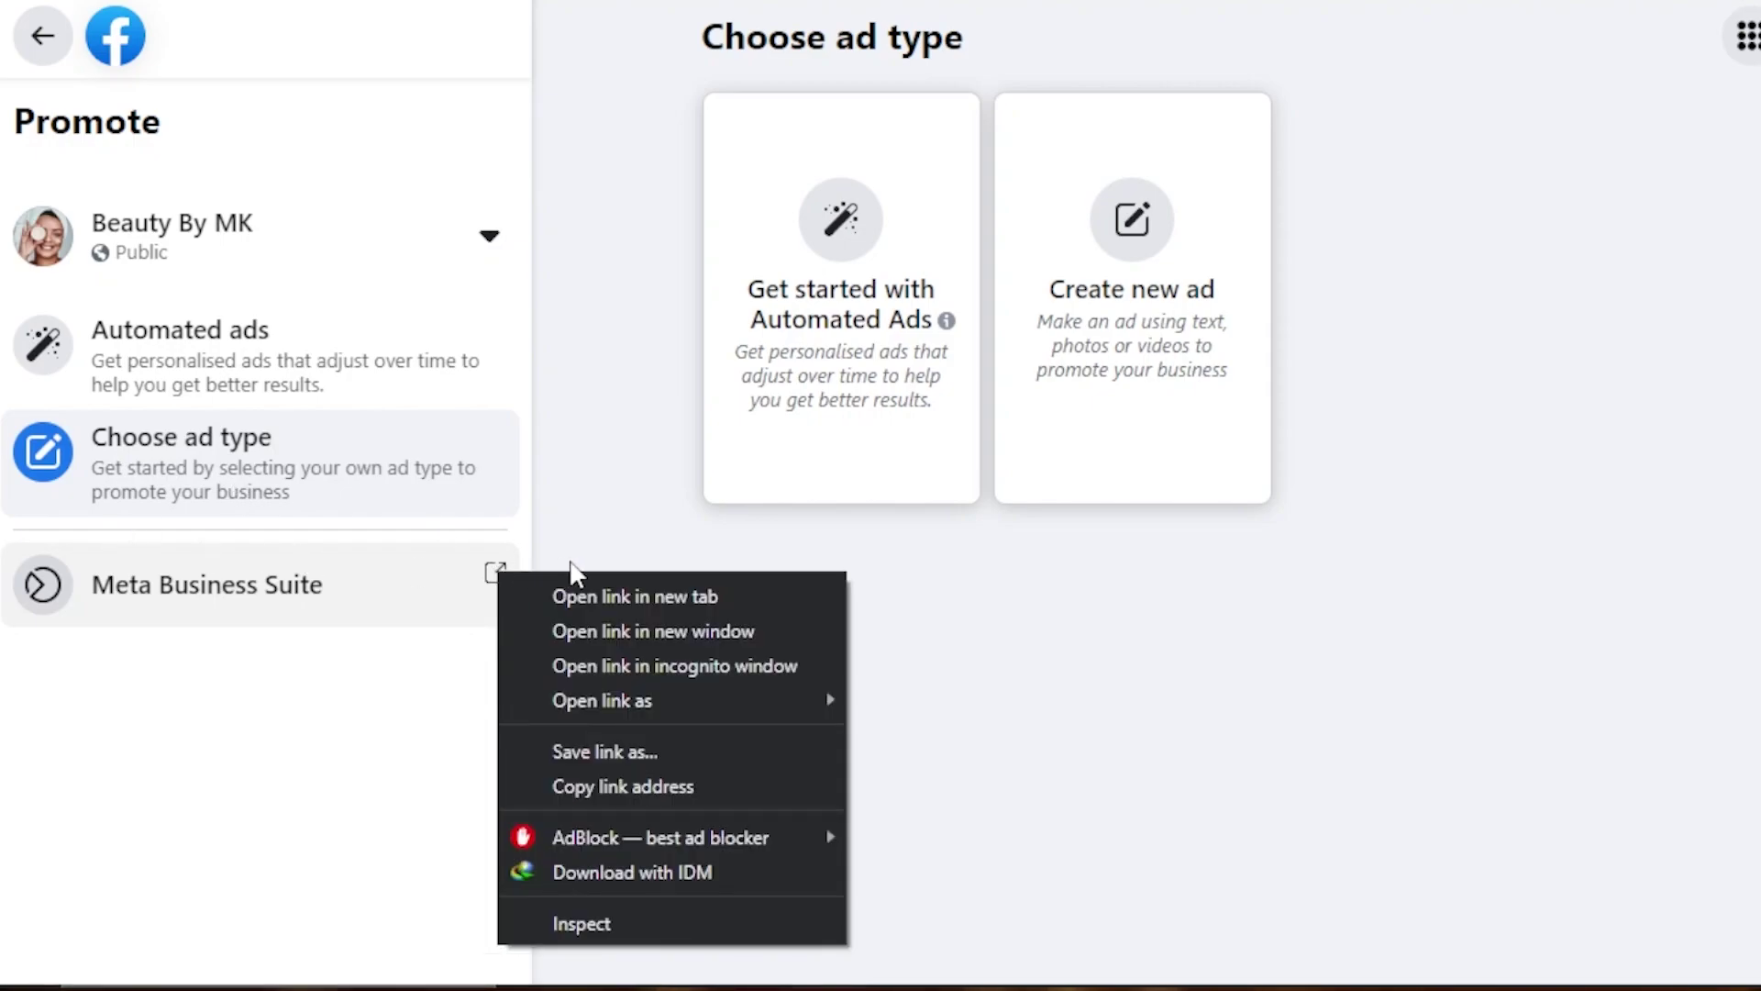
pyautogui.click(668, 609)
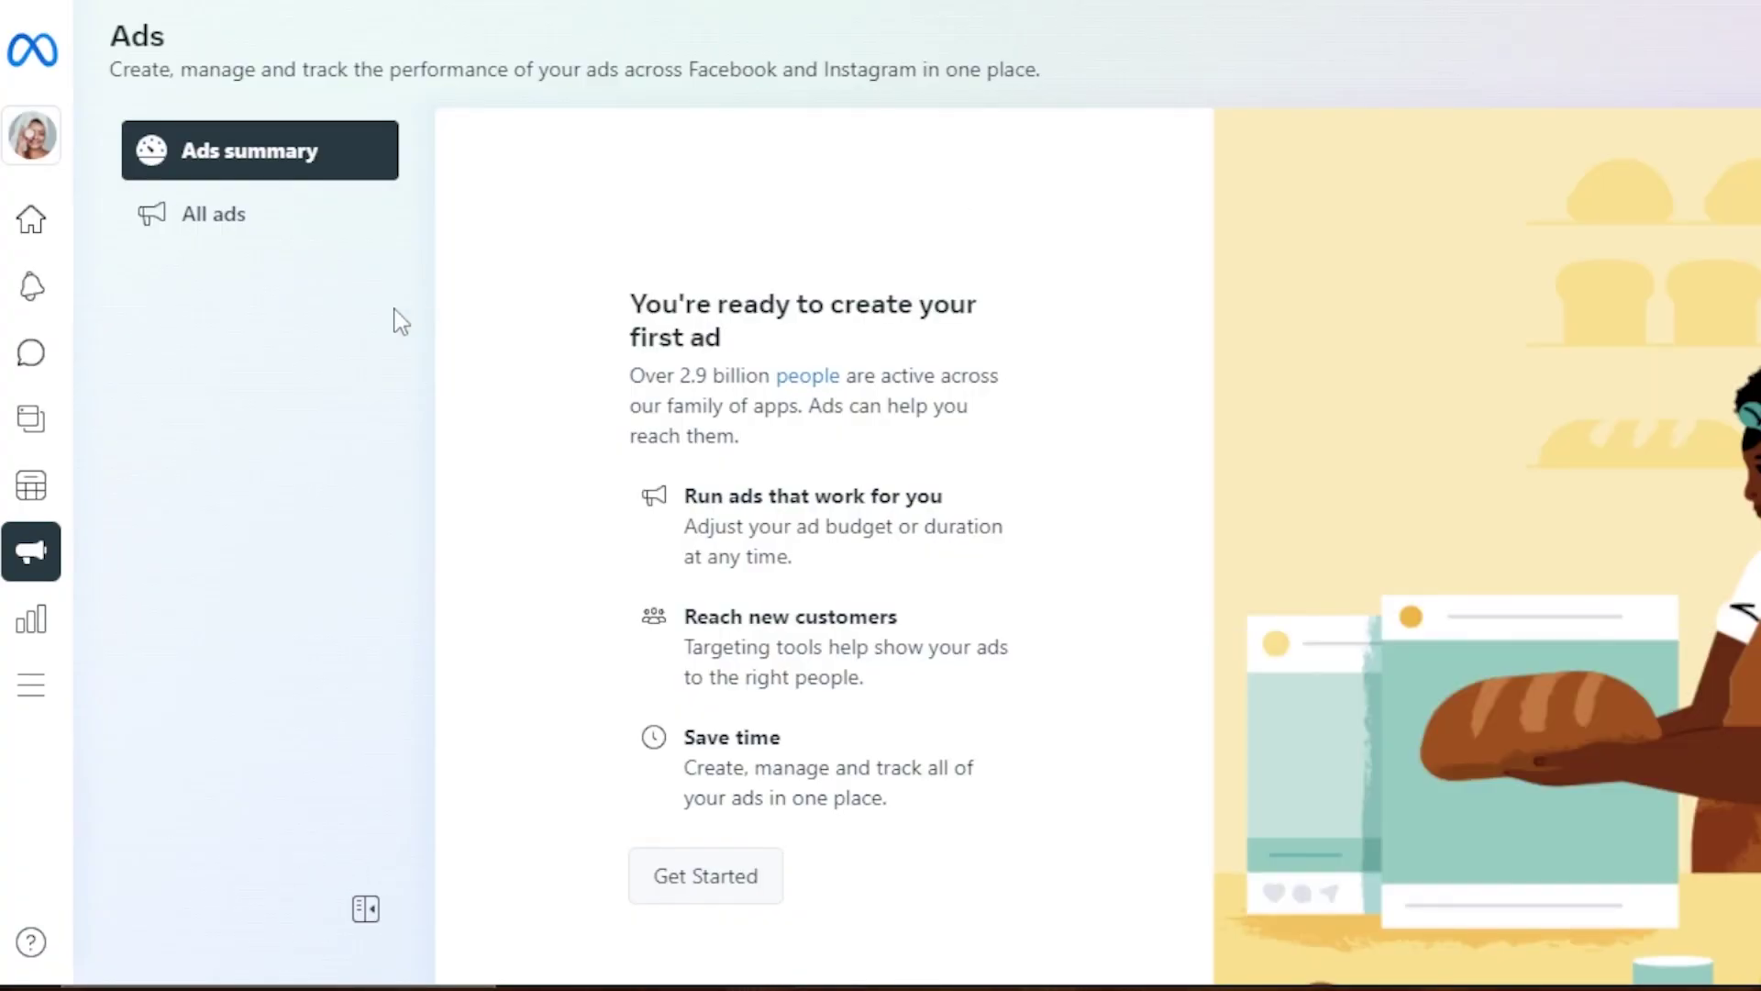
pyautogui.moveTo(40, 307)
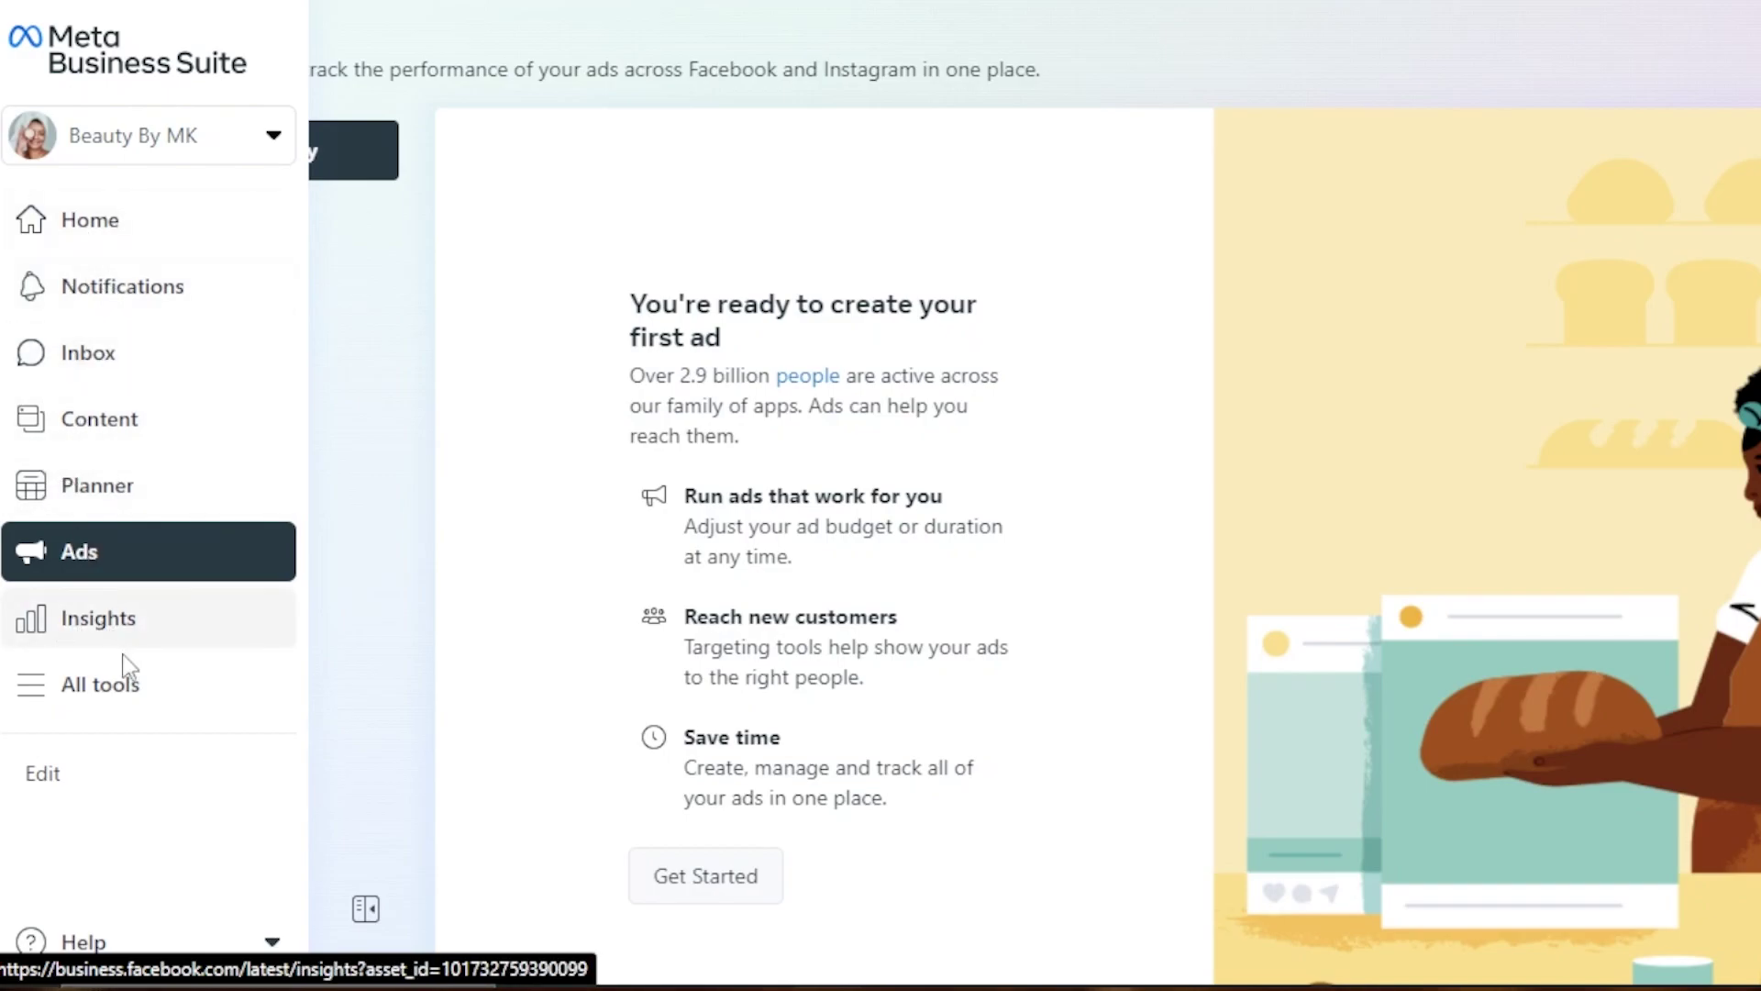
pyautogui.click(80, 695)
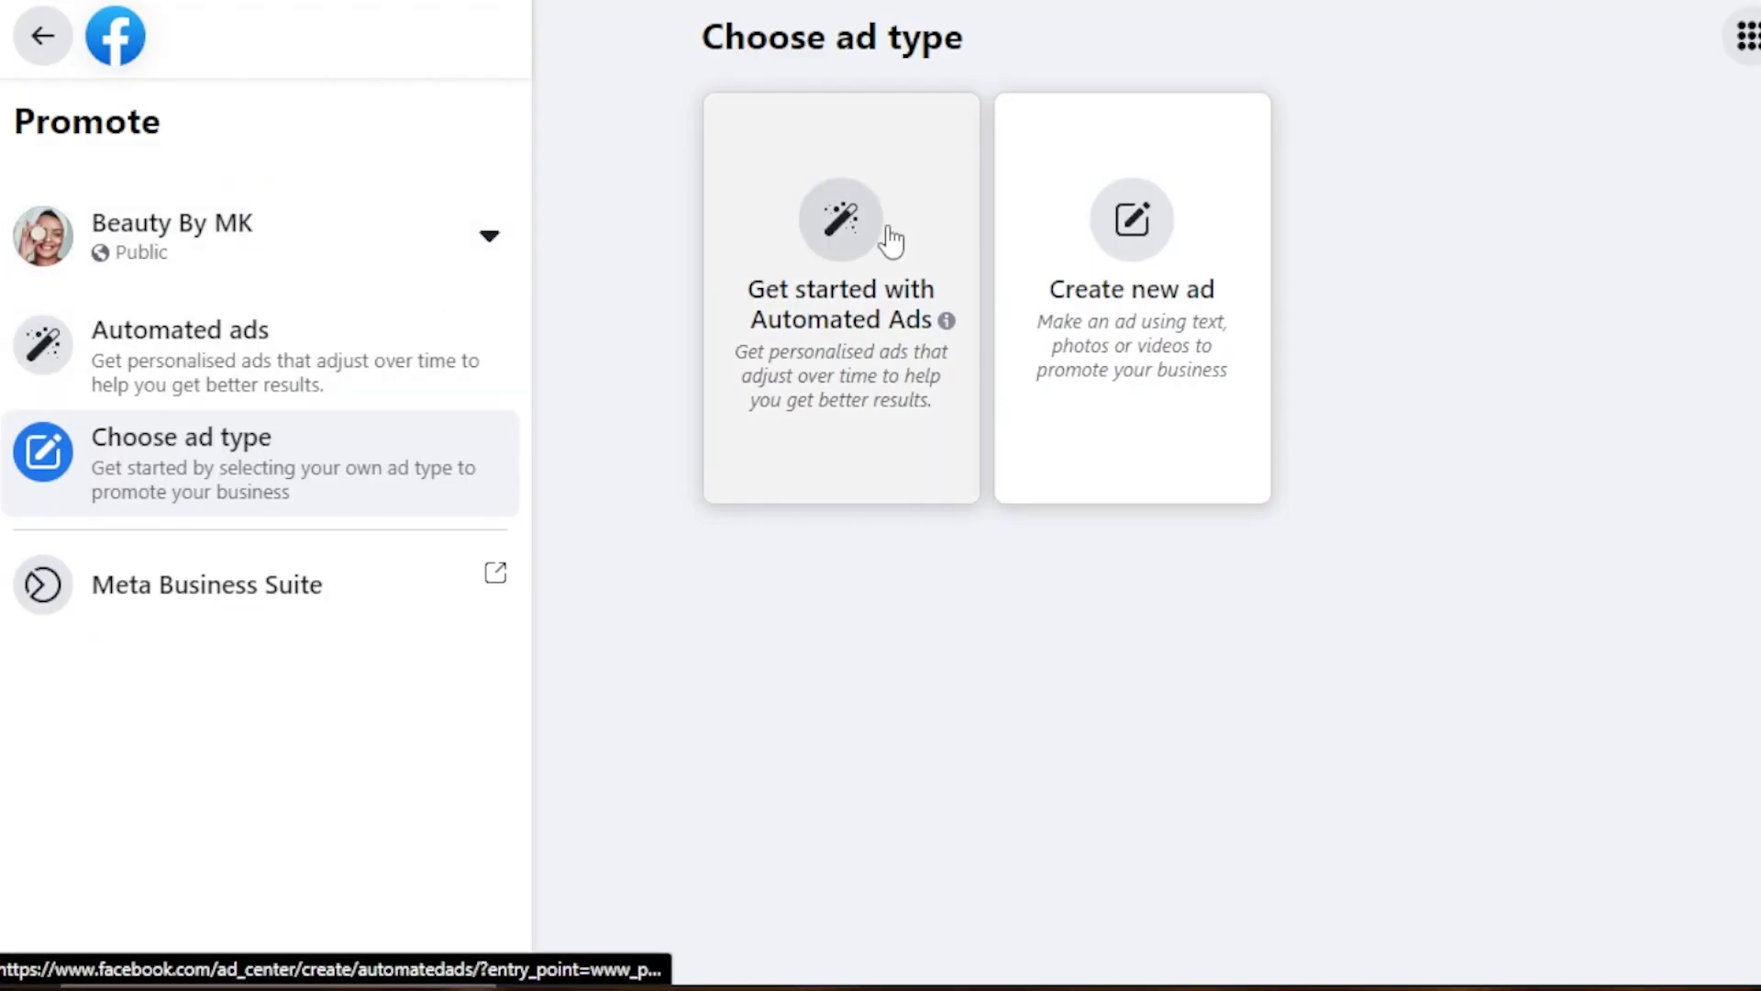
# - Create a new ad with description "new products coming soon !!! Beauty by bk is coming up with new products. hydra face mask natural lip and cheek tint"
pyautogui.click(1140, 248)
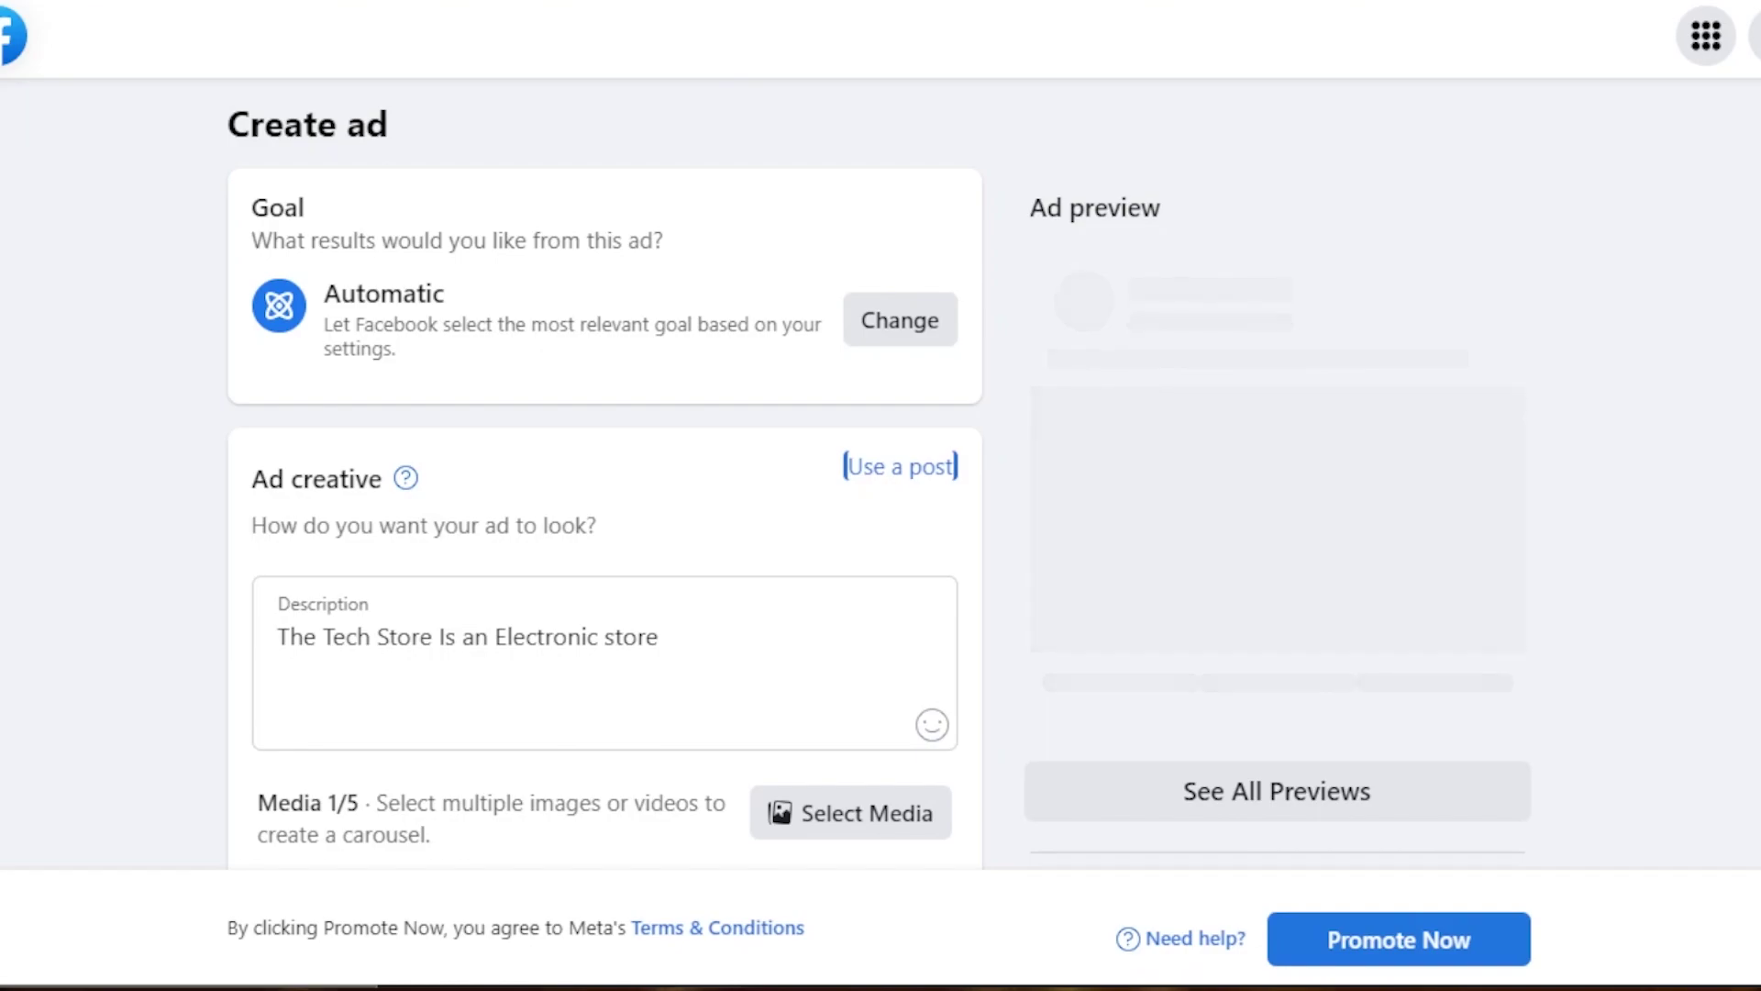
pyautogui.scroll(-3, 605, 459)
pyautogui.scroll(-1, 605, 642)
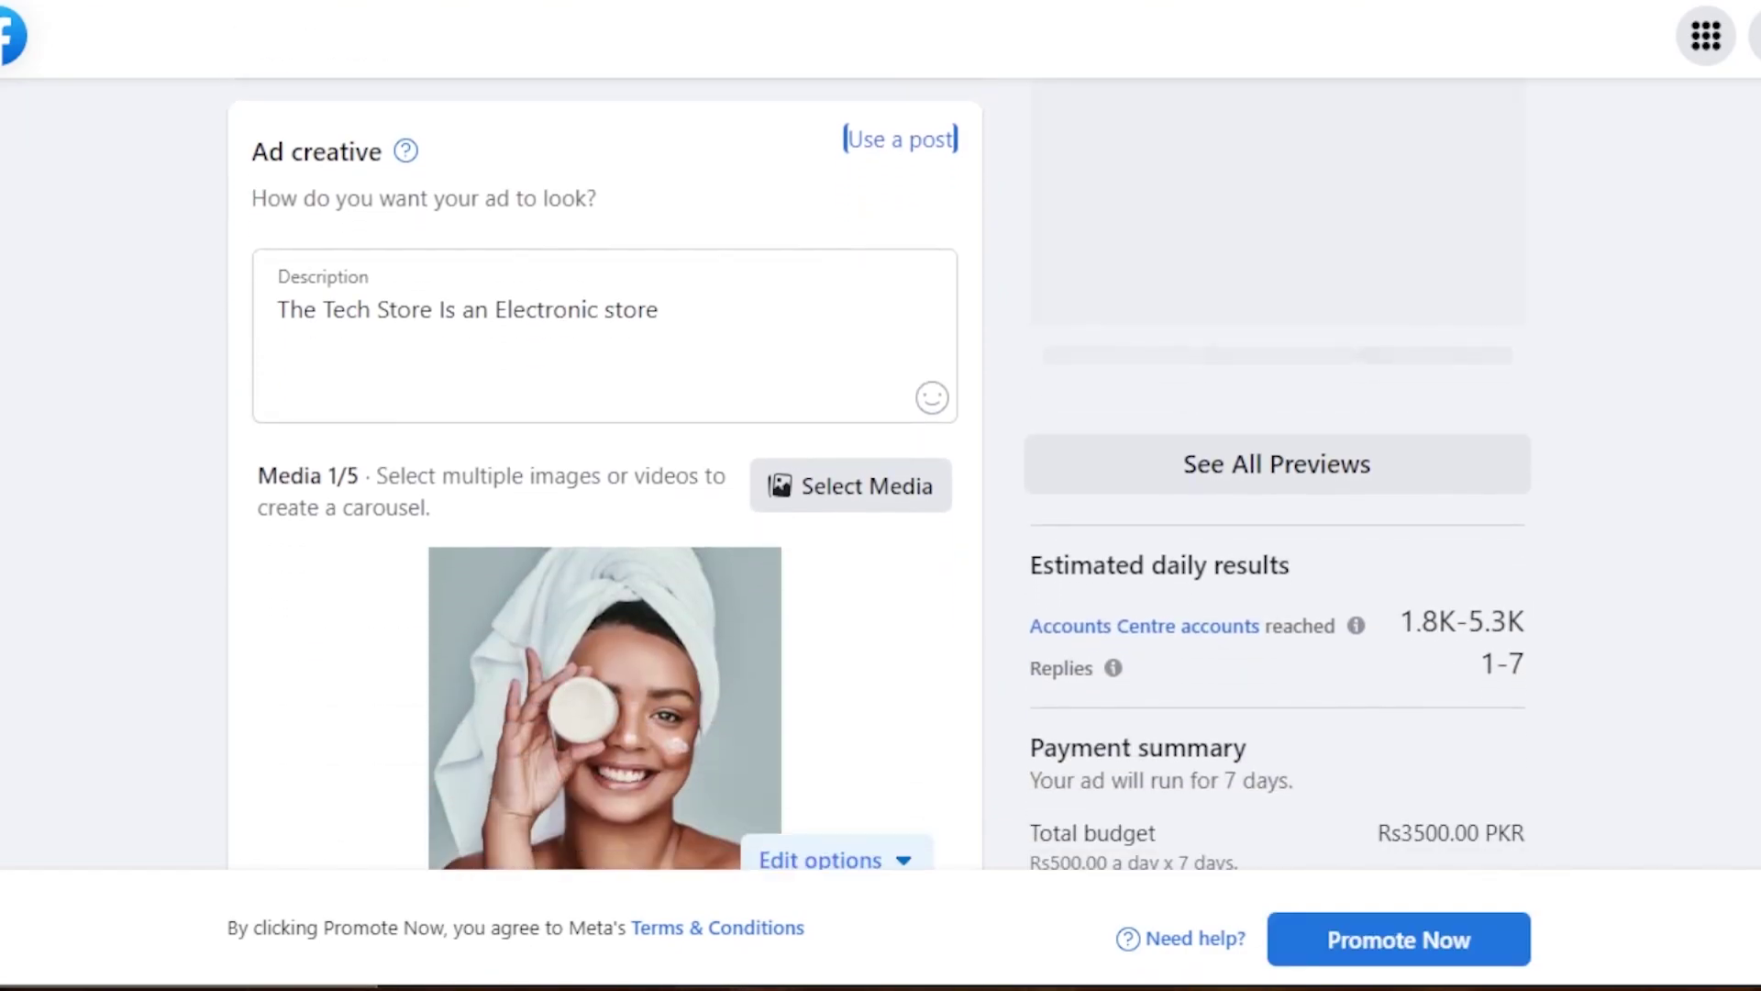
pyautogui.click(667, 312)
pyautogui.press('BackSpace')
pyautogui.press('BackSpace')
pyautogui.press('BackSpace')
pyautogui.press('BackSpace')
pyautogui.press('BackSpace')
pyautogui.press('BackSpace')
pyautogui.press('BackSpace')
pyautogui.press('BackSpace')
pyautogui.press('BackSpace')
pyautogui.press('BackSpace')
pyautogui.press('BackSpace')
pyautogui.press('BackSpace')
pyautogui.press('BackSpace')
pyautogui.press('BackSpace')
pyautogui.press('BackSpace')
pyautogui.press('BackSpace')
pyautogui.press('BackSpace')
pyautogui.press('BackSpace')
pyautogui.press('BackSpace')
pyautogui.press('BackSpace')
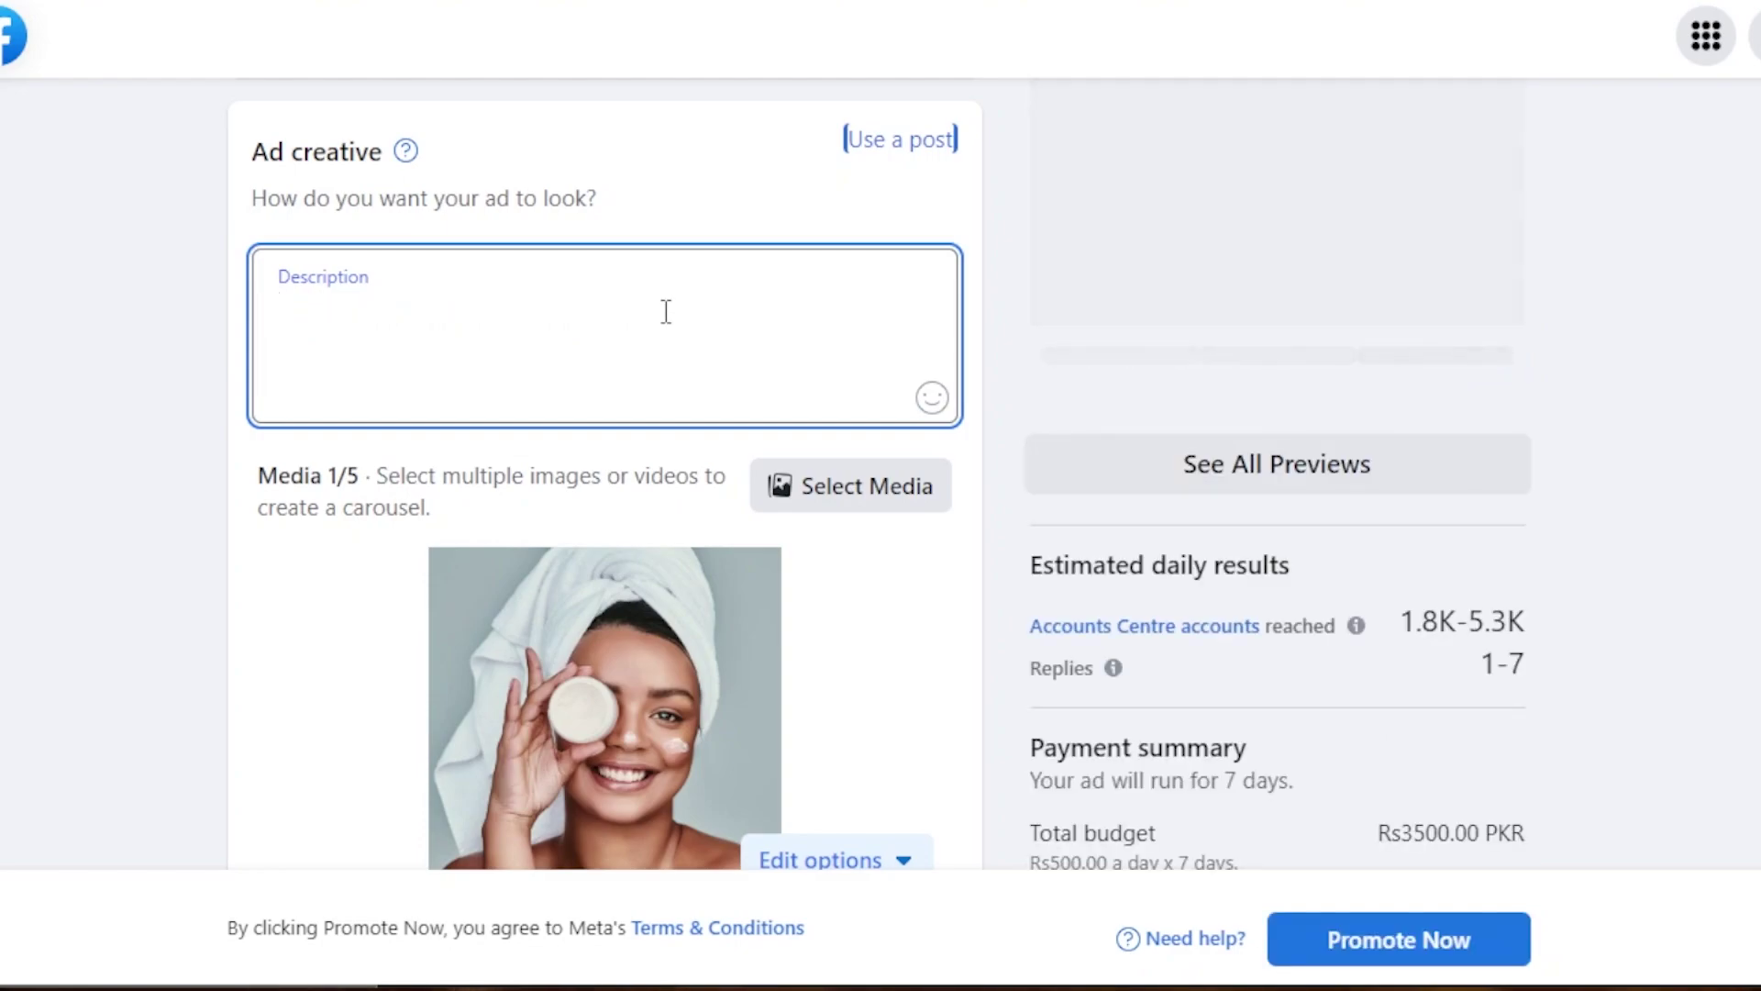
pyautogui.write('new products coming soon !!! Beauty by bk is coming up with  new products. hydra face mask natural lip and cheek tint')
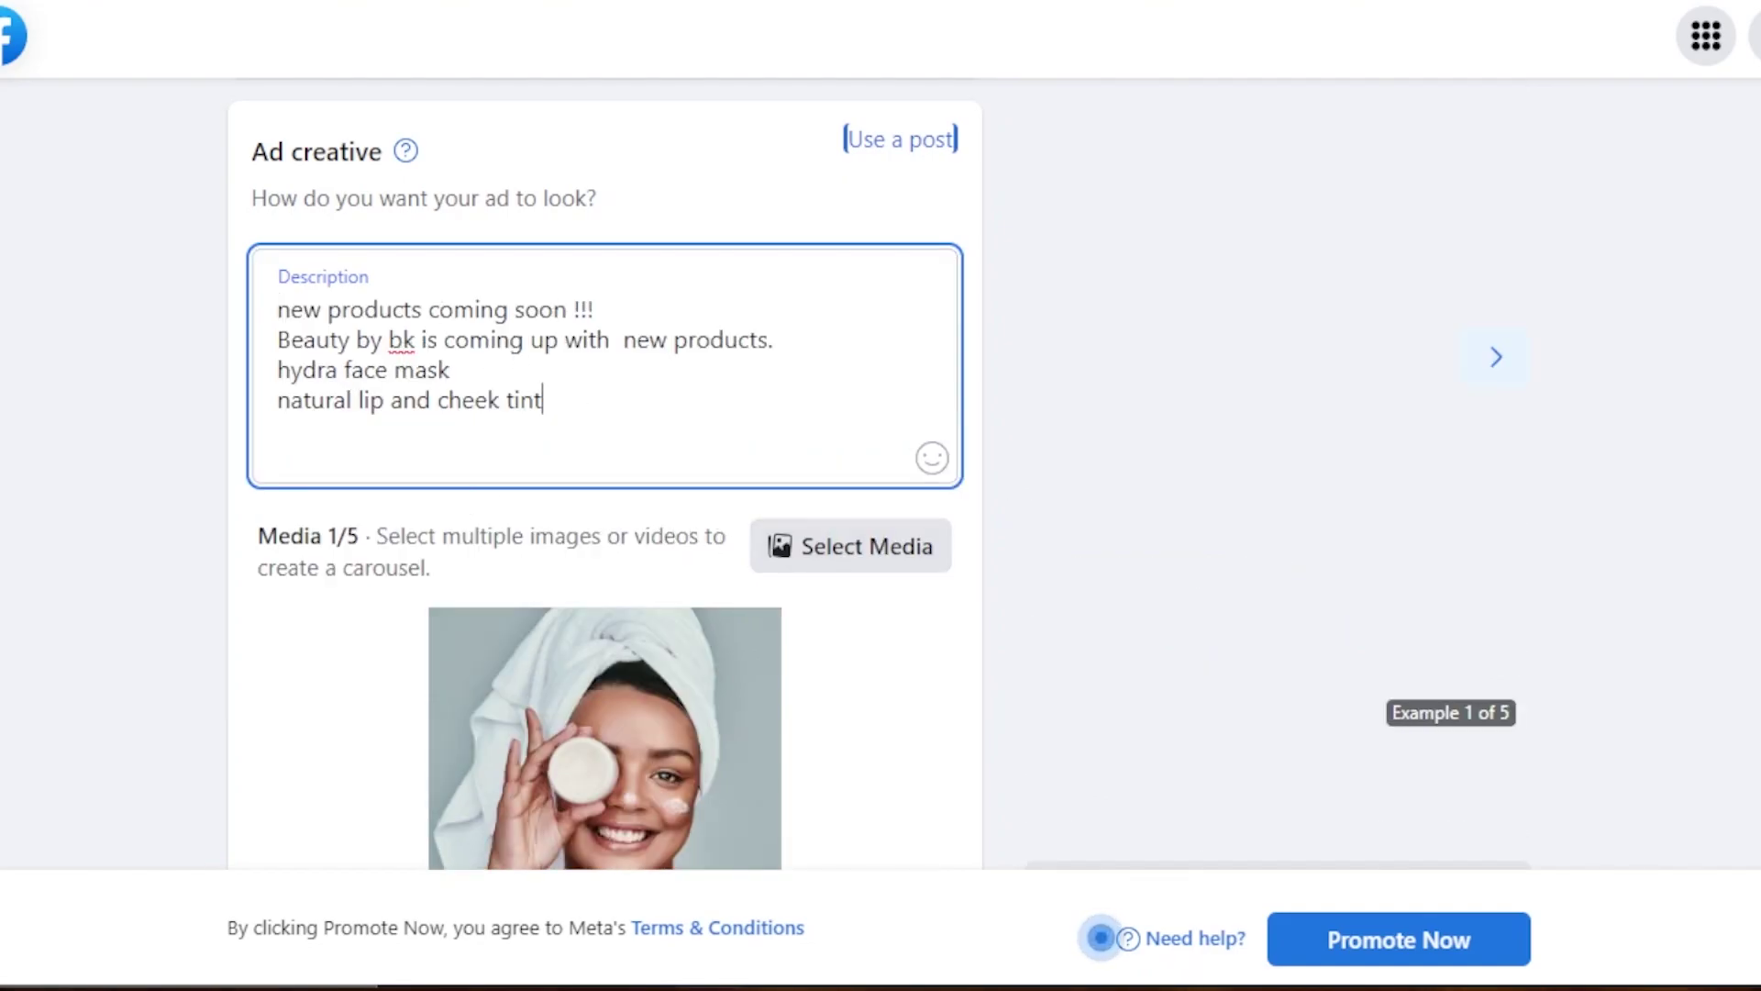
# - Review the ad's media, headline and available button label options, keeping the current label
pyautogui.scroll(-4, 887, 533)
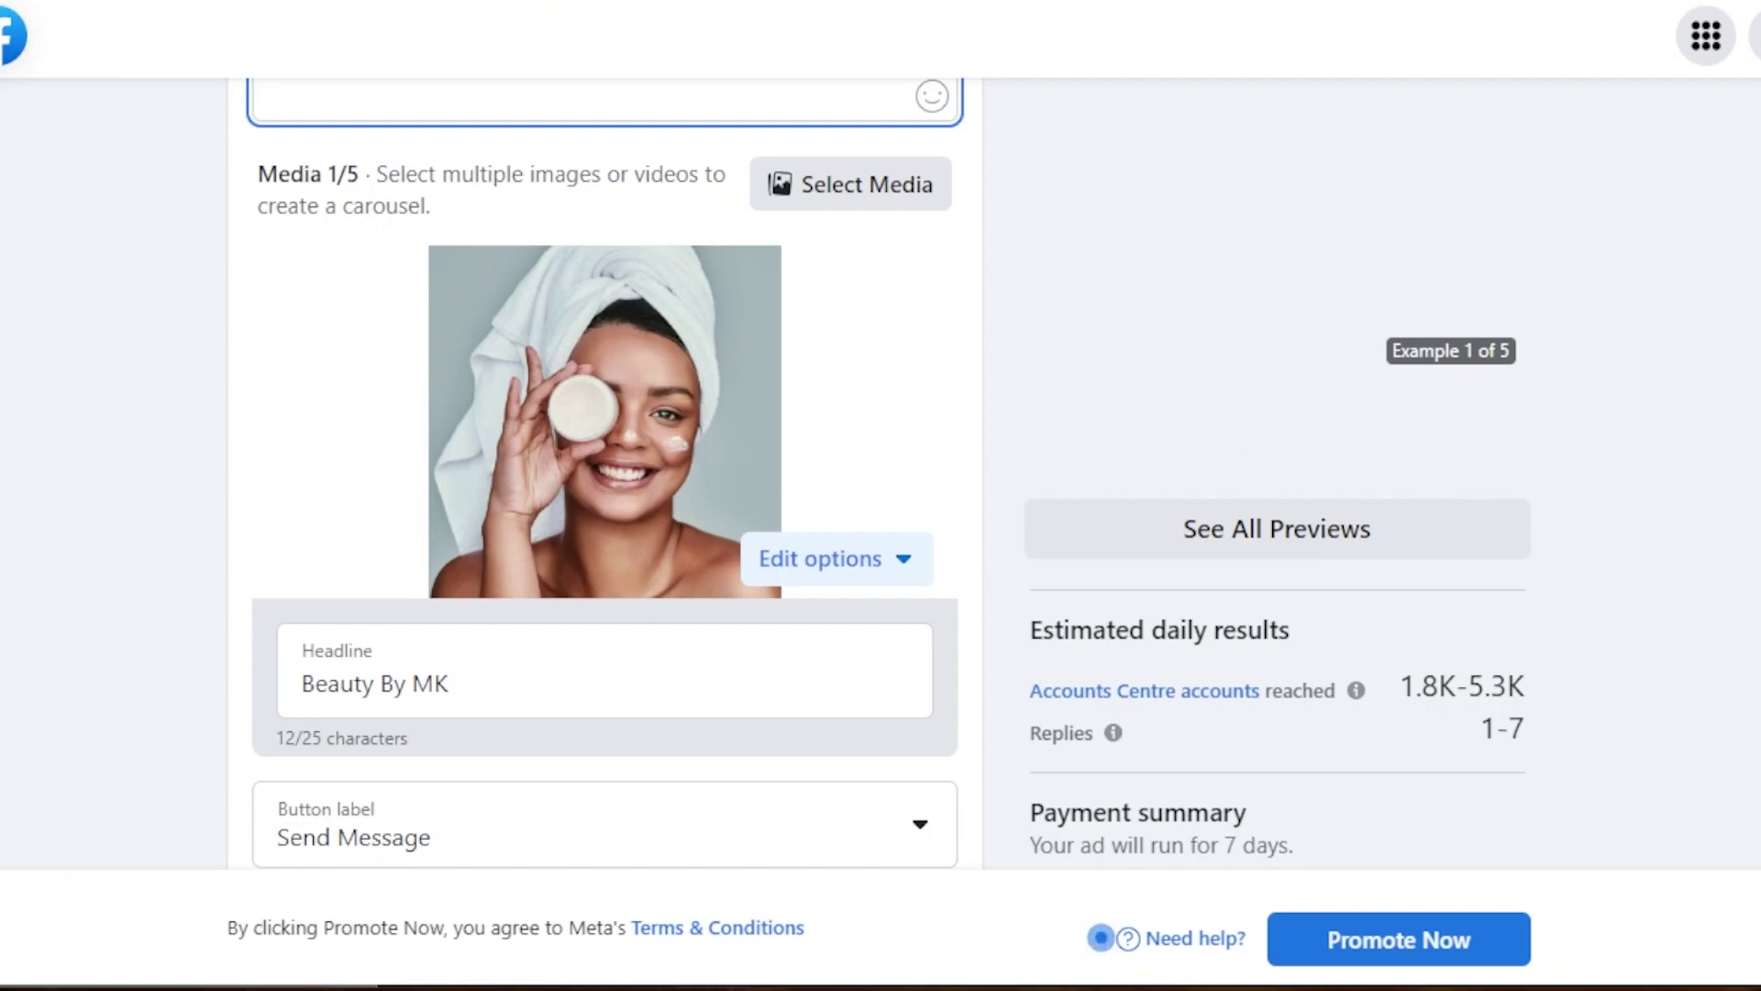
pyautogui.scroll(-3, 879, 472)
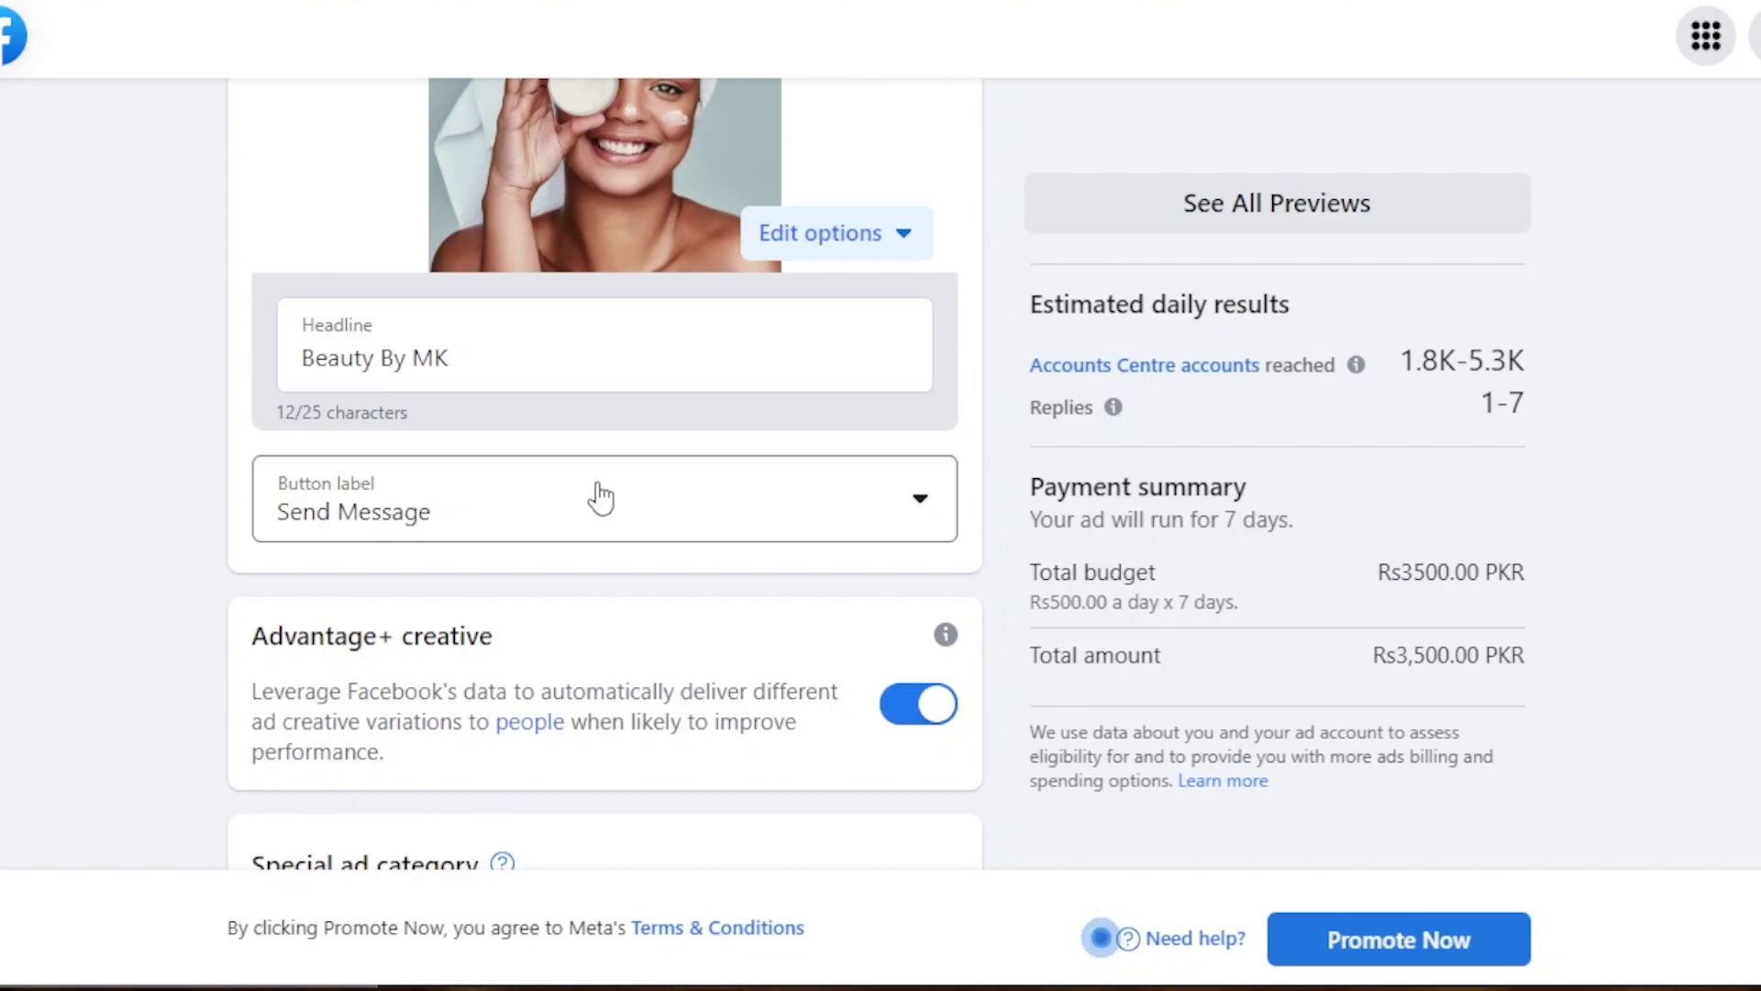
pyautogui.click(627, 510)
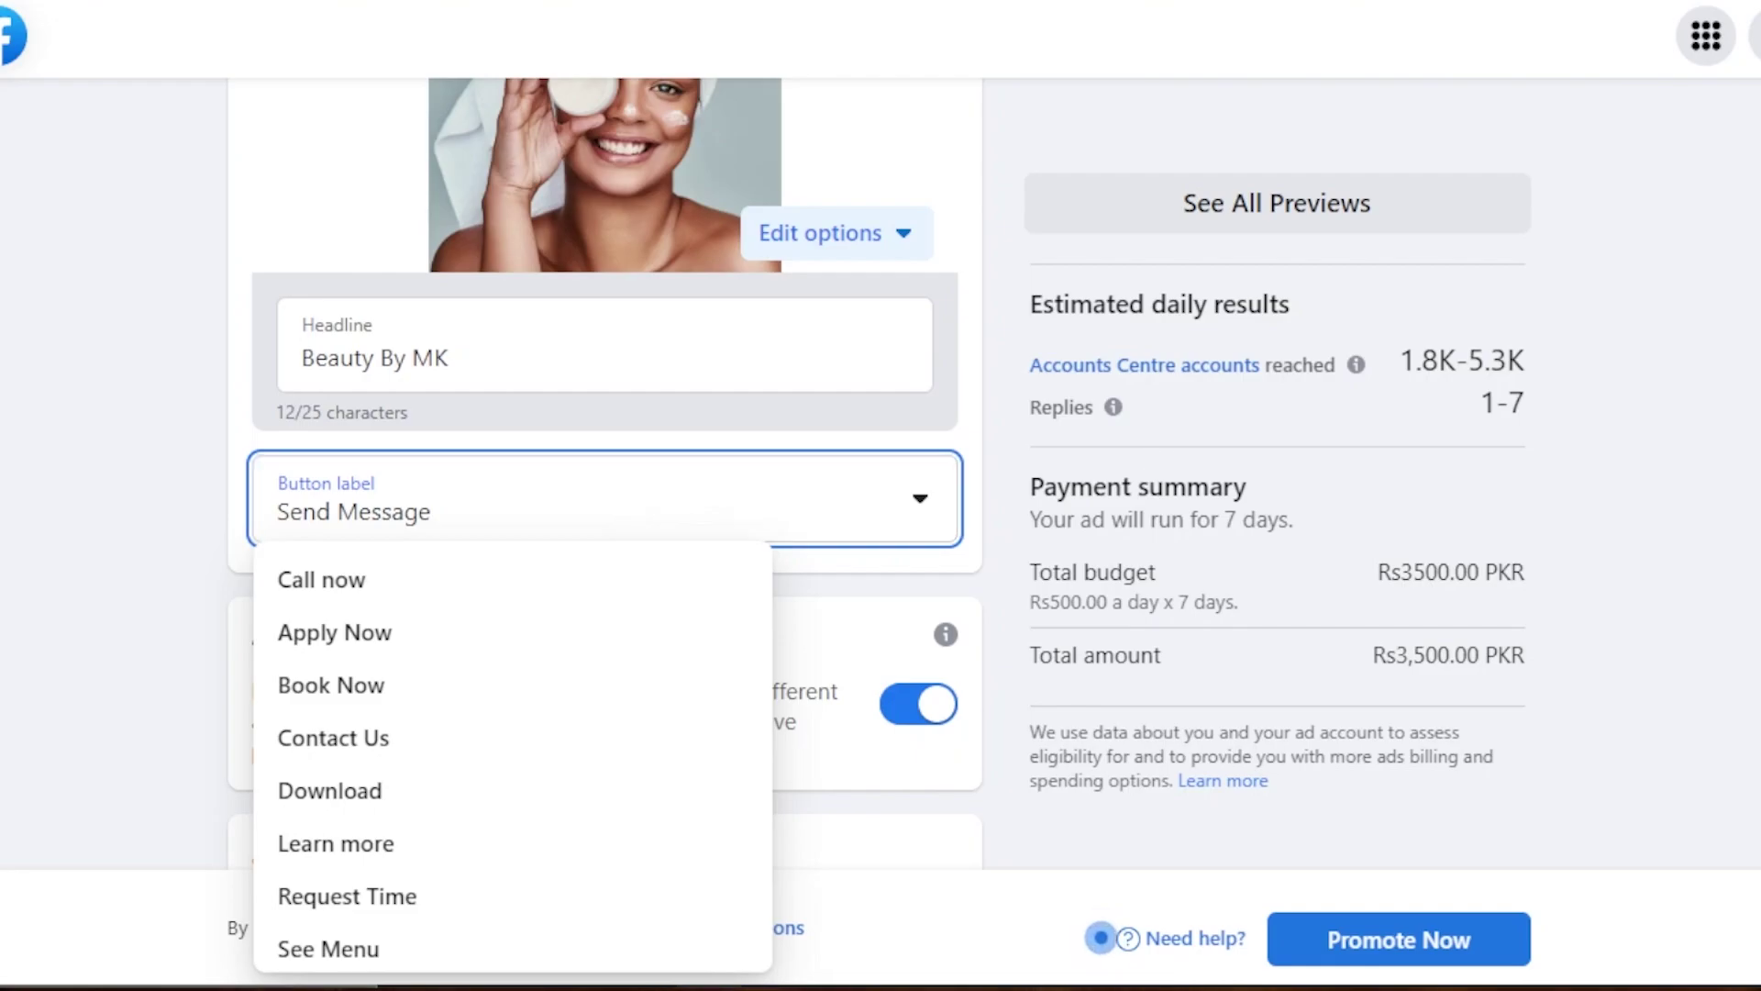
pyautogui.scroll(4, 606, 459)
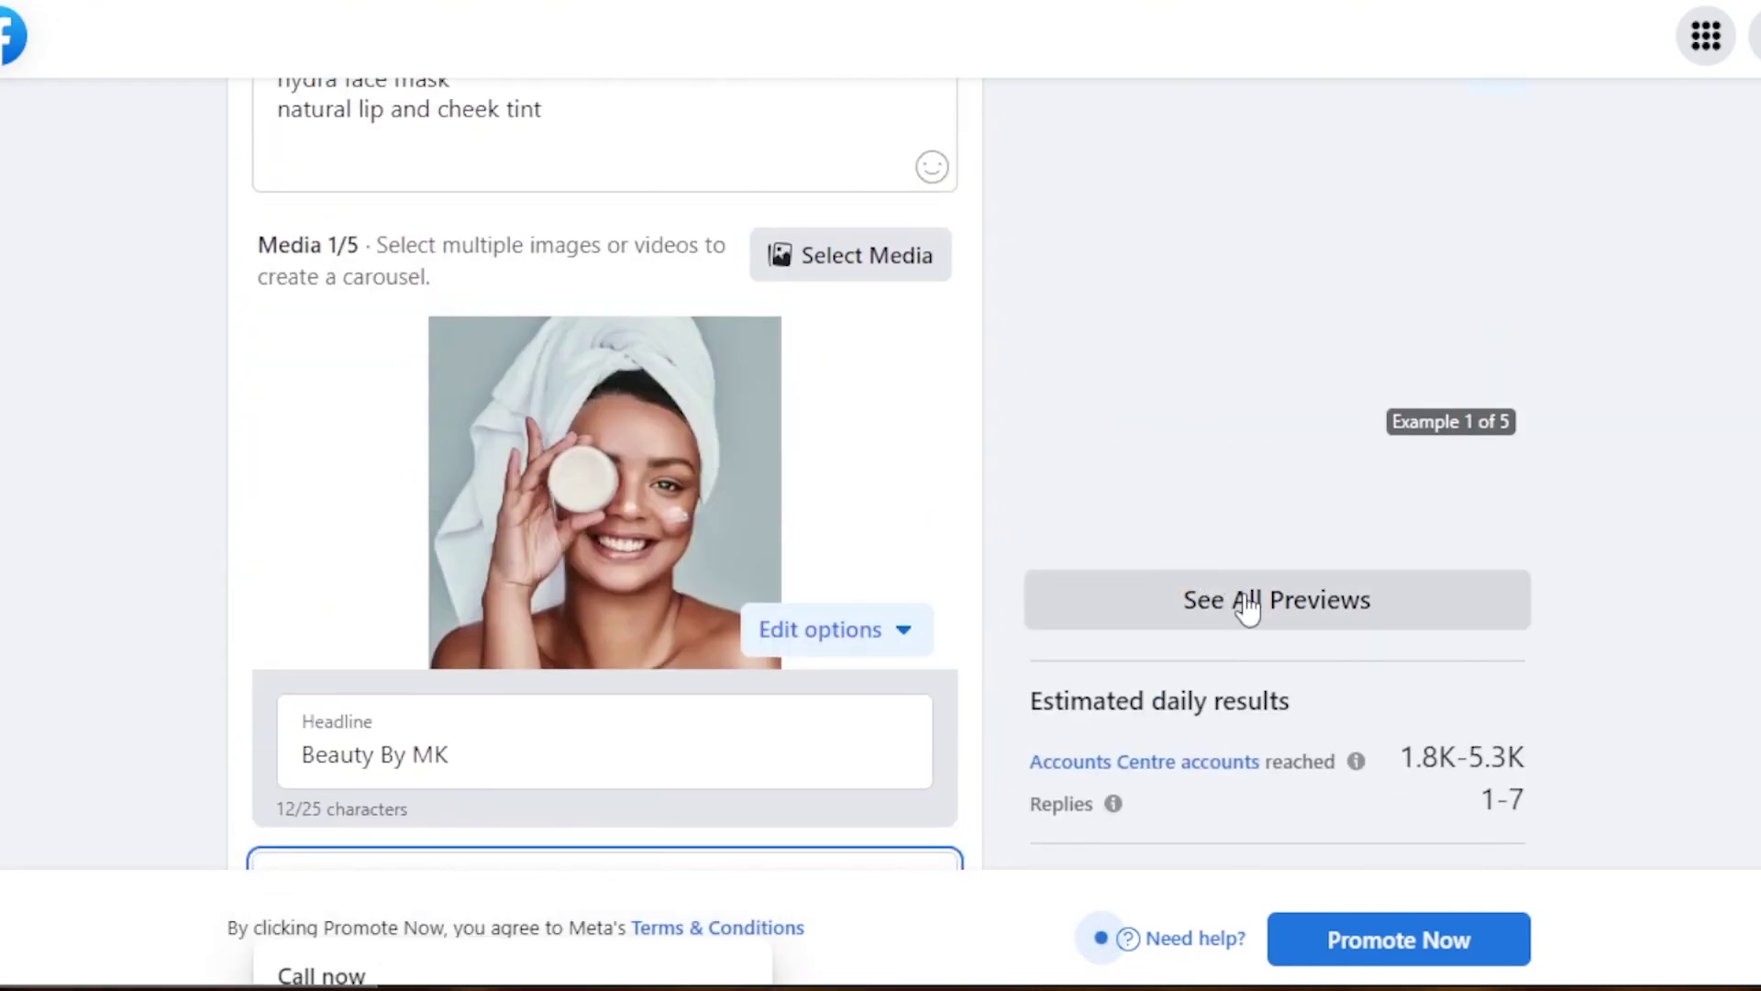
pyautogui.scroll(-8, 665, 401)
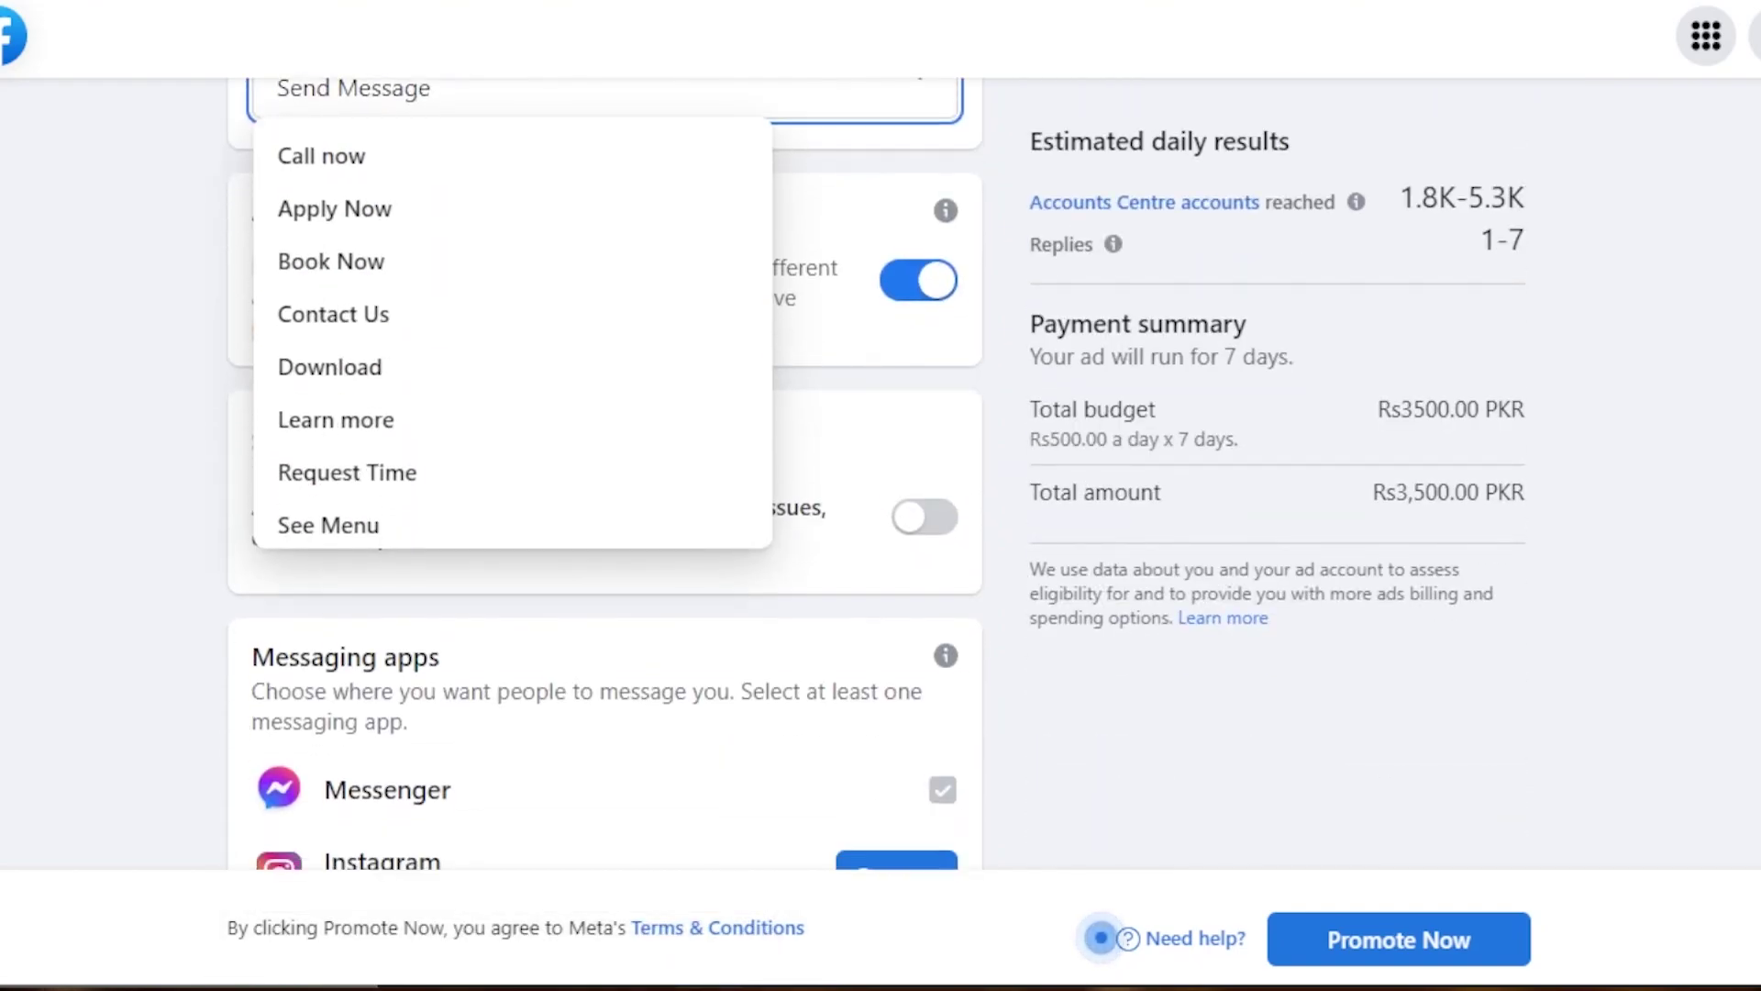
pyautogui.scroll(2, 665, 400)
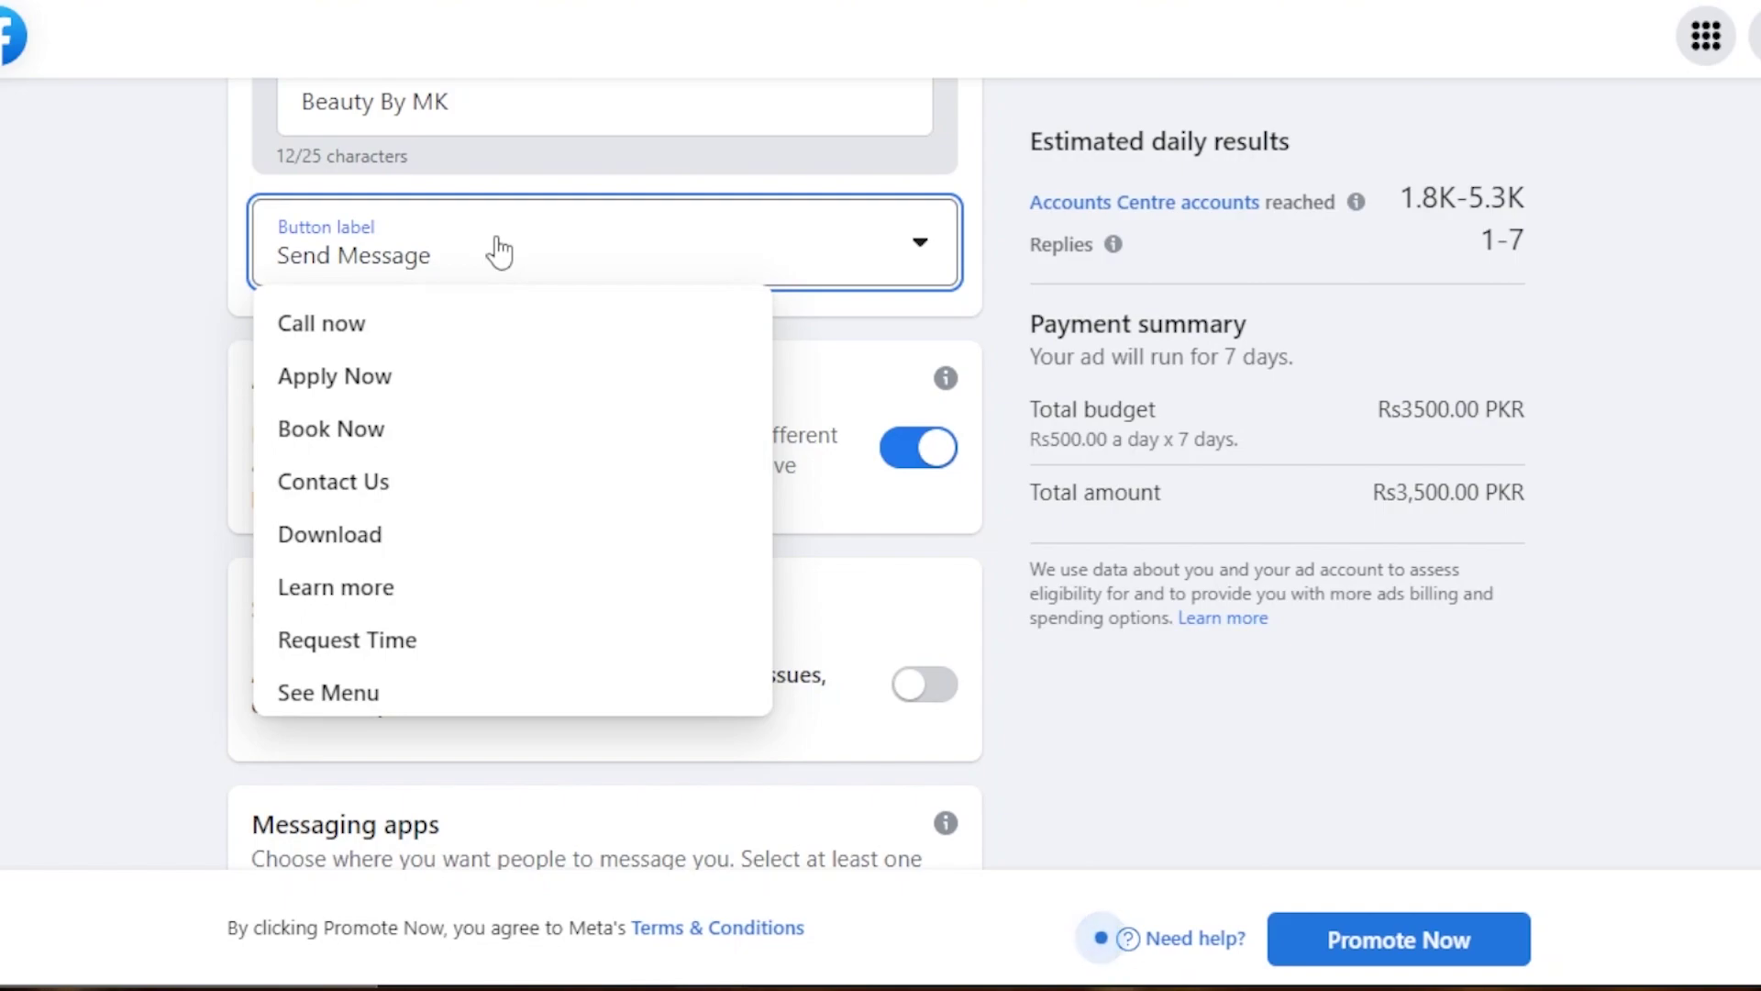
pyautogui.click(1137, 552)
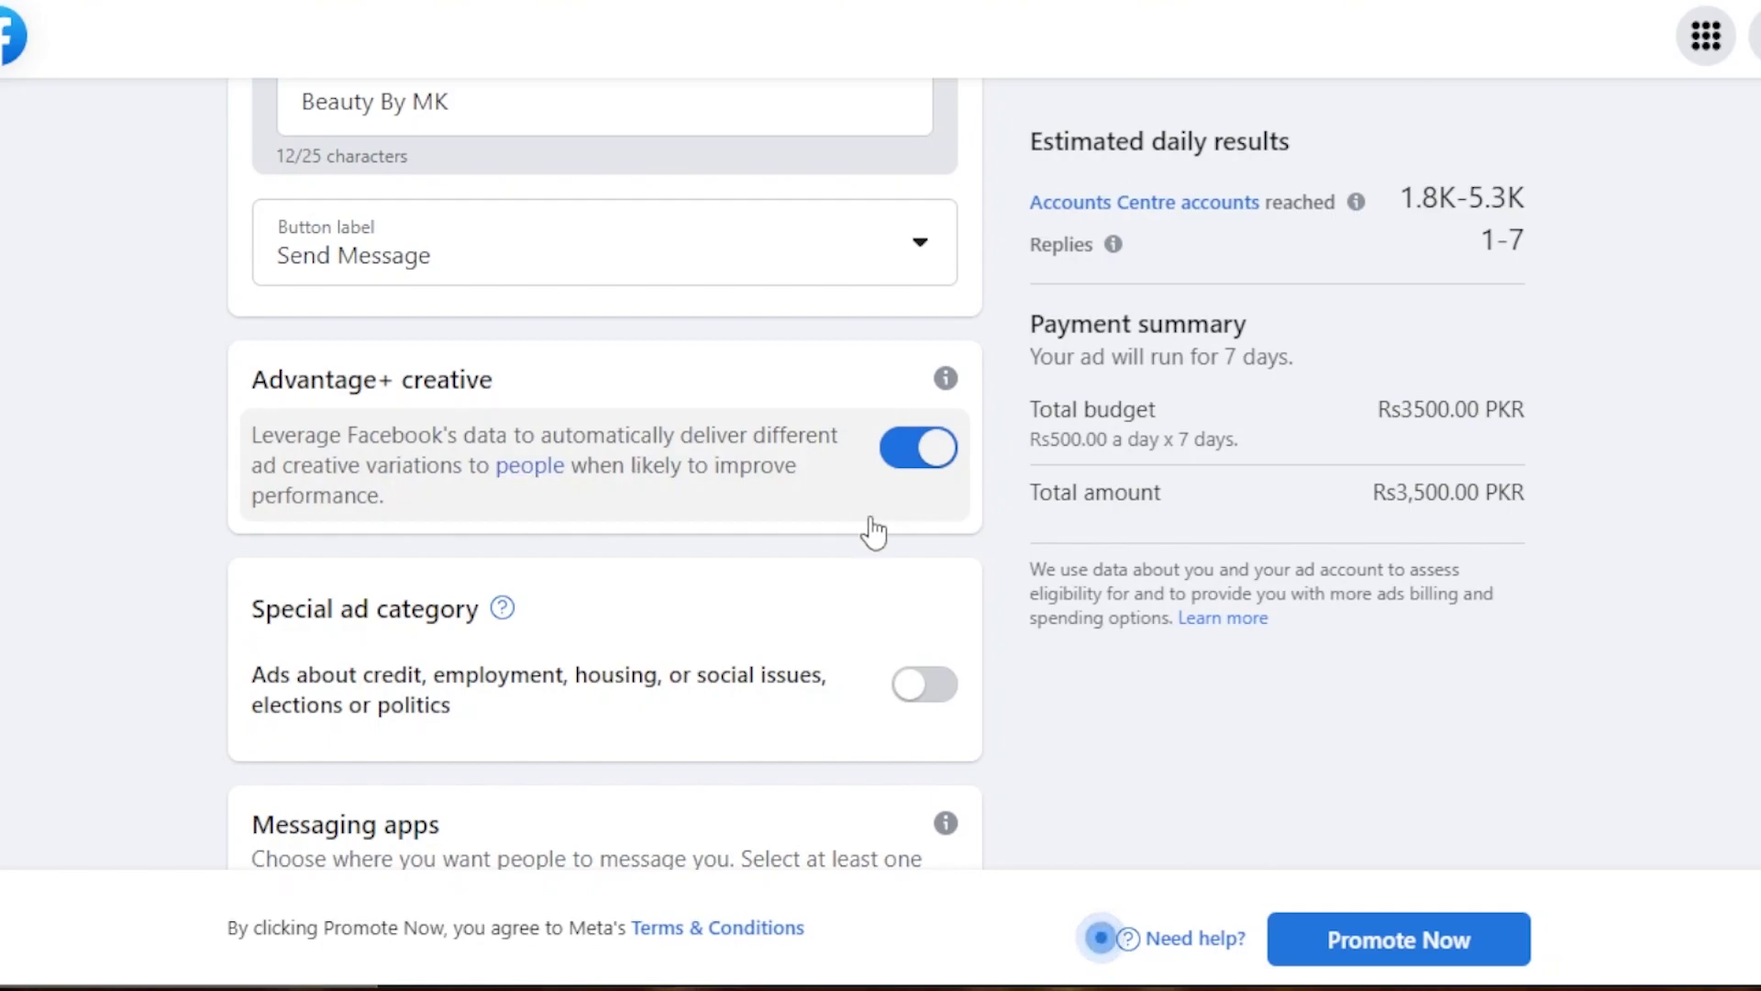
# - Examine the special ad category, messaging apps and welcome message settings of the ad
pyautogui.scroll(-3, 606, 473)
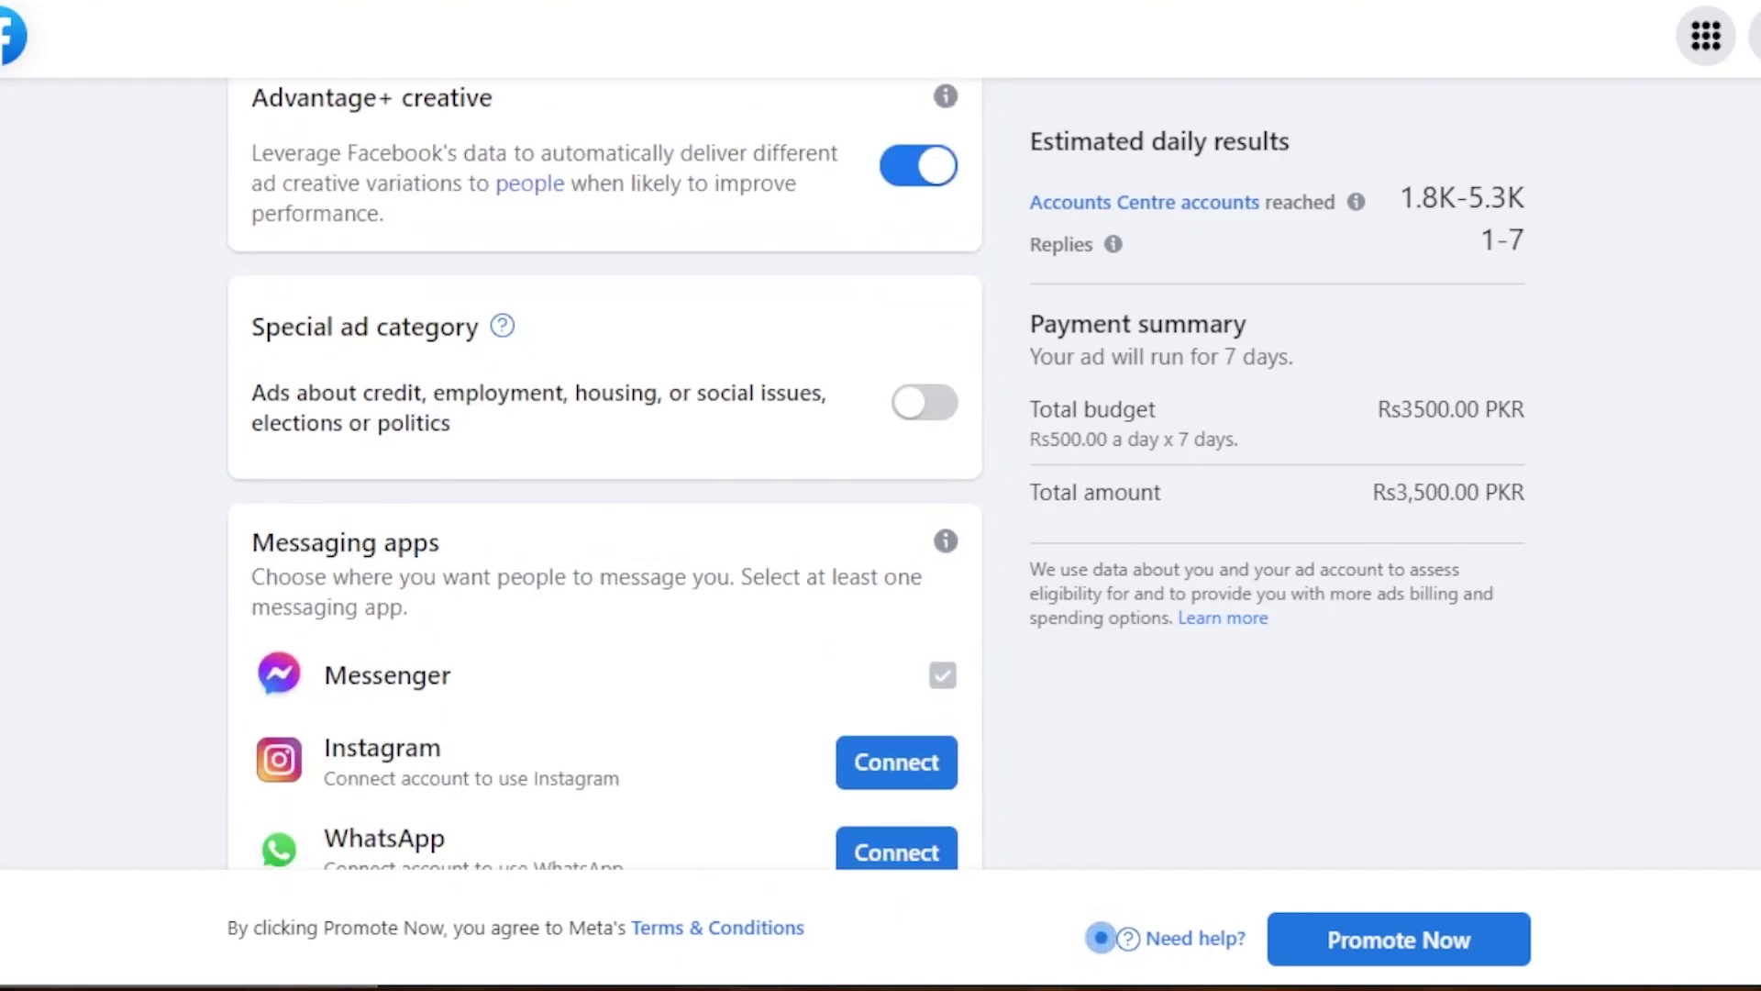
pyautogui.scroll(-2, 605, 473)
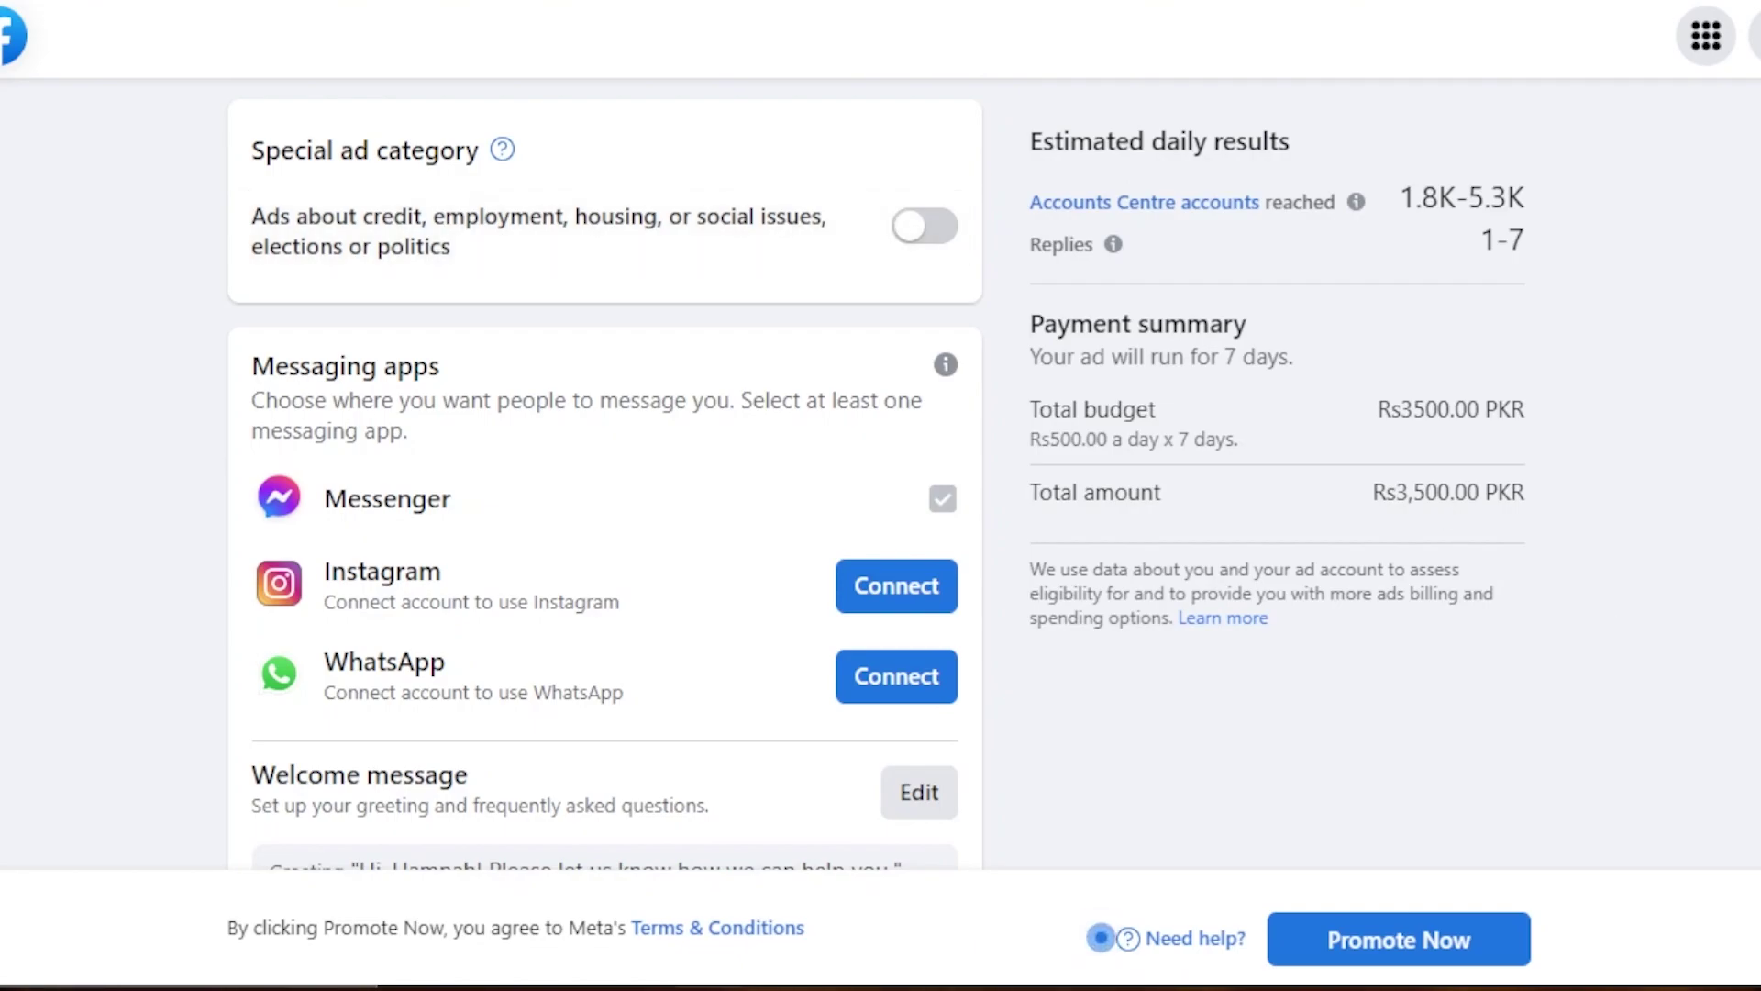
pyautogui.scroll(8, 1101, 938)
pyautogui.scroll(-10, 1101, 938)
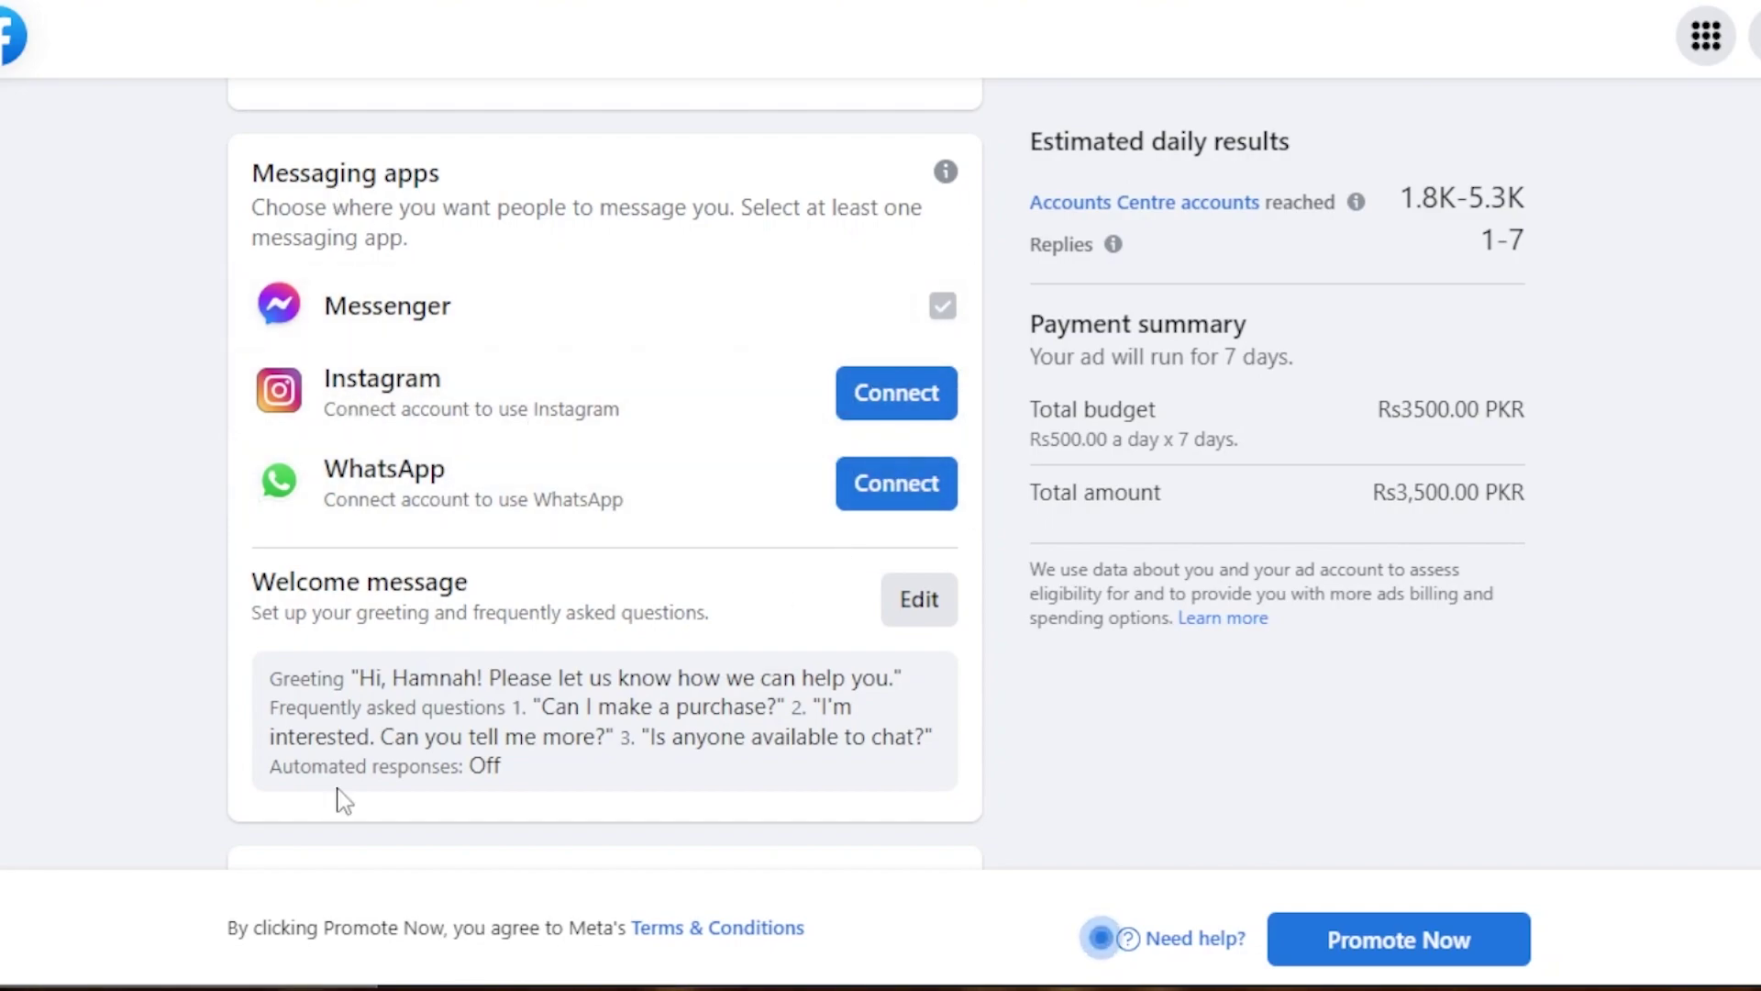
pyautogui.moveTo(351, 677); pyautogui.dragTo(543, 795)
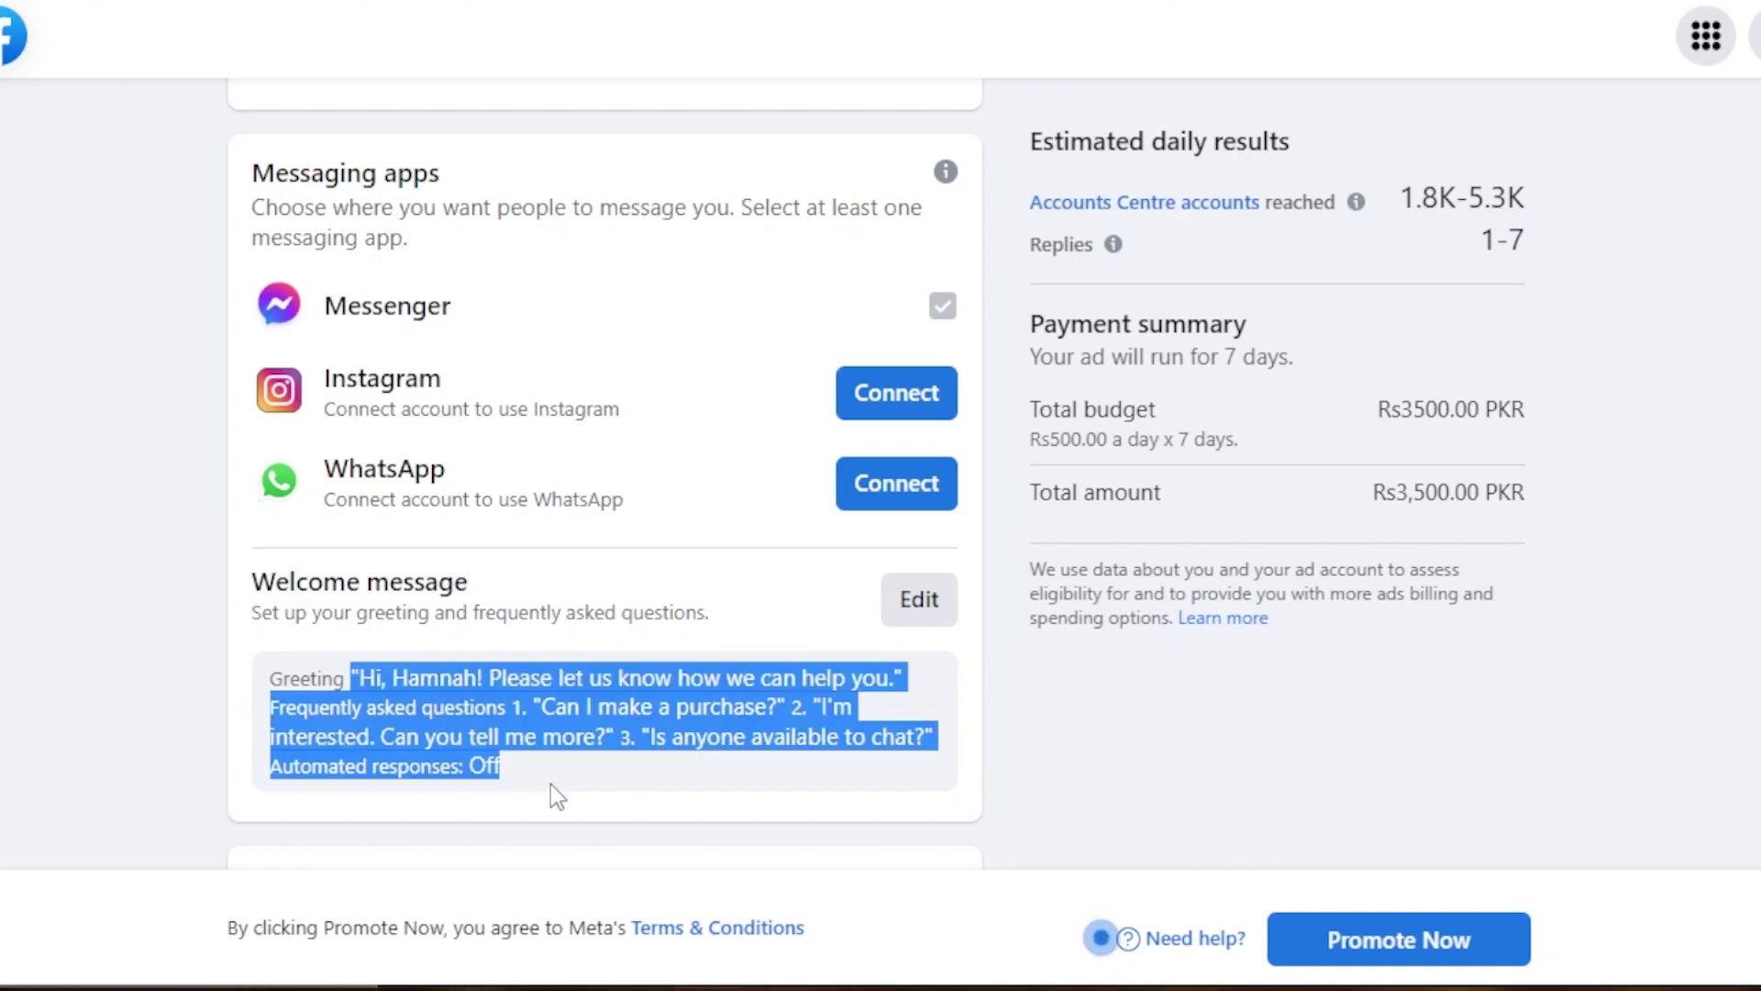
pyautogui.click(550, 783)
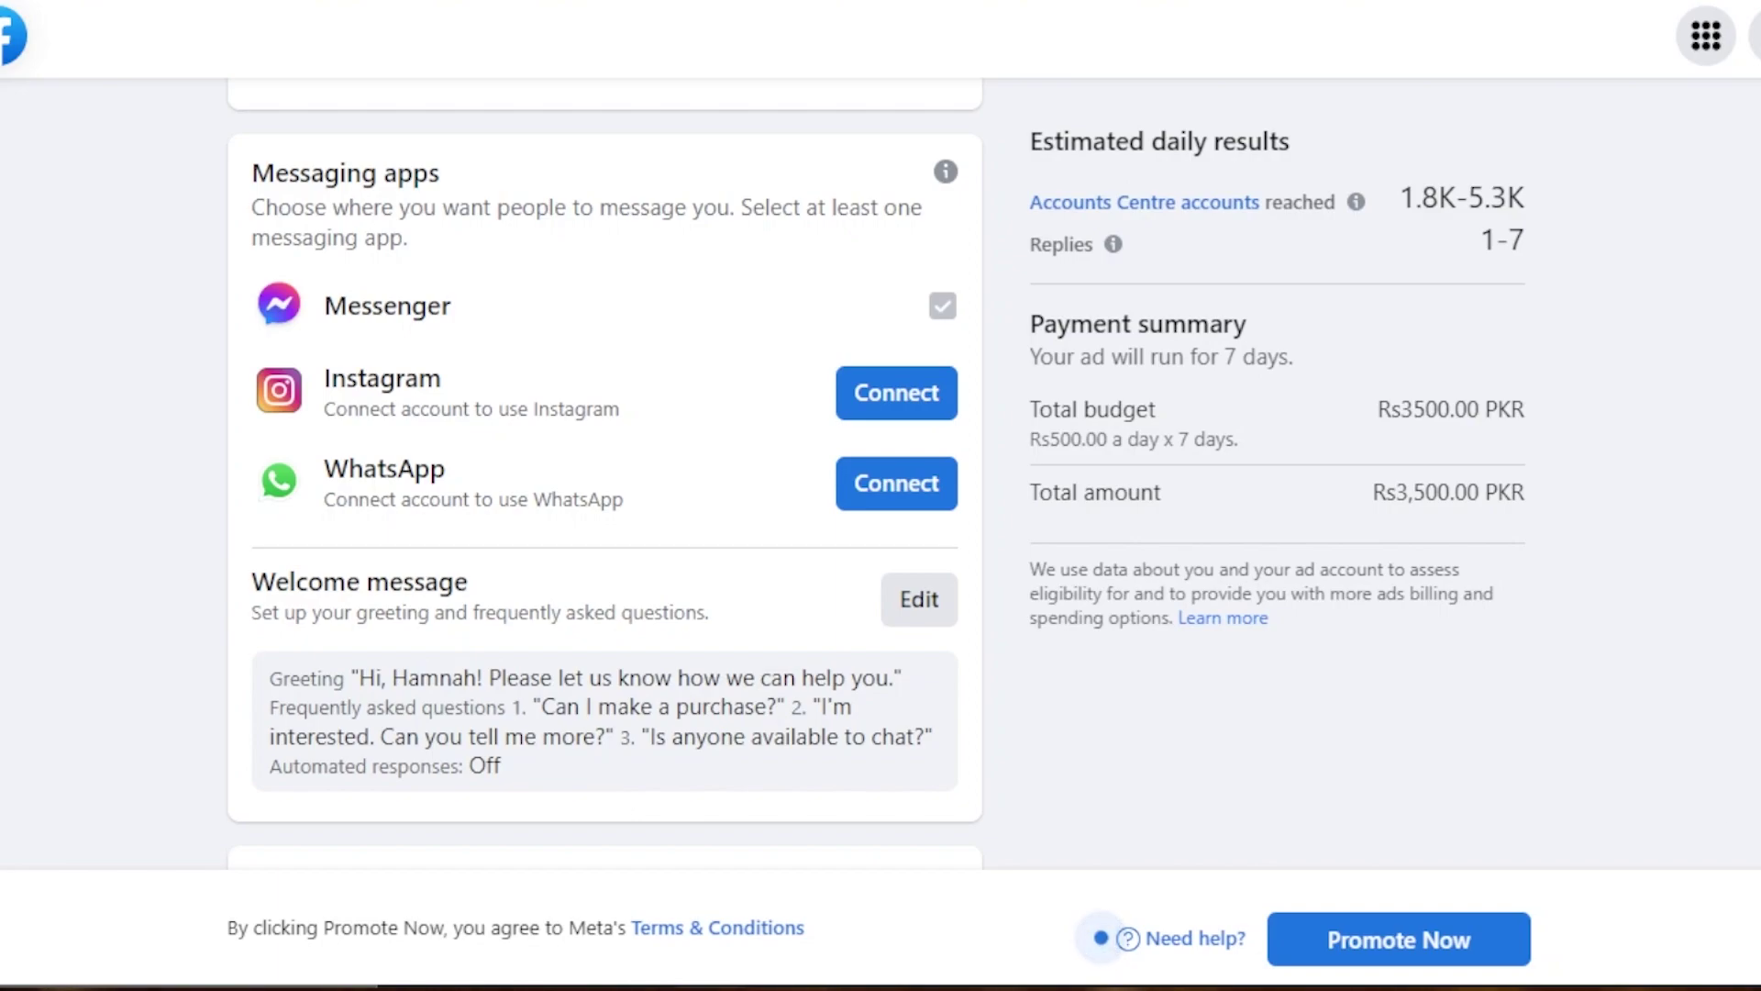
# - Try restricting the ad's audience to women aged 20 to 55, and close the audience editor without saving
pyautogui.scroll(-8, 606, 459)
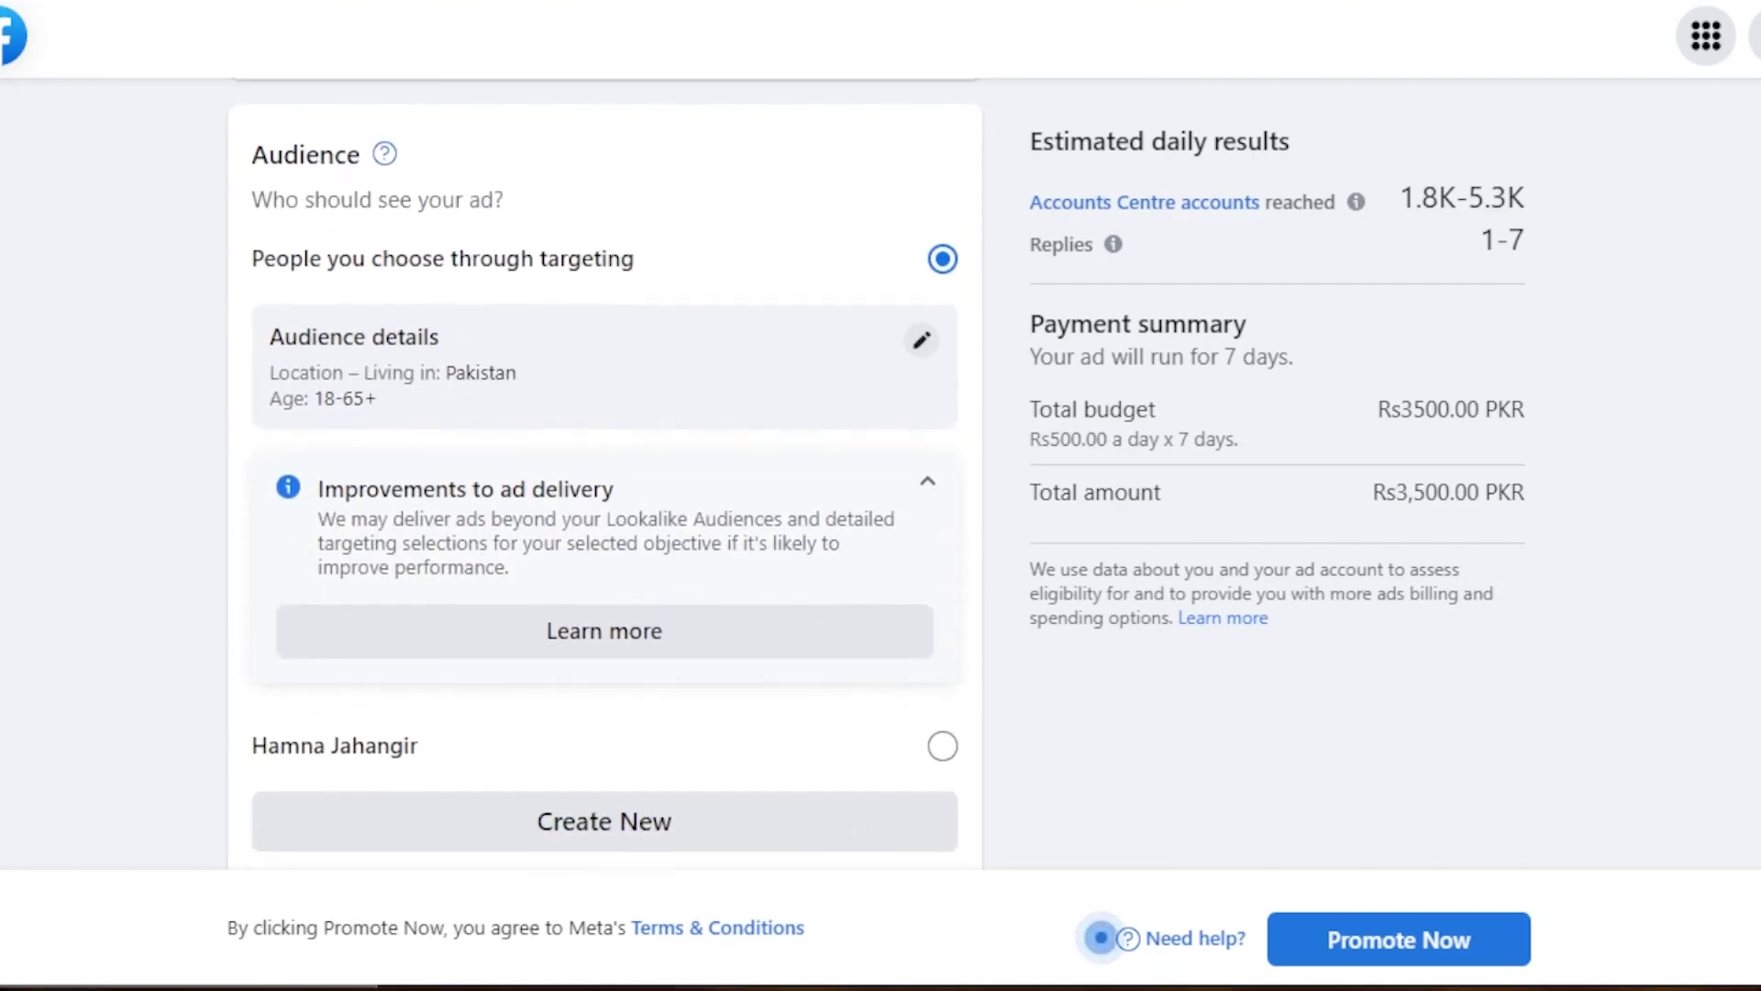
pyautogui.scroll(-1, 606, 473)
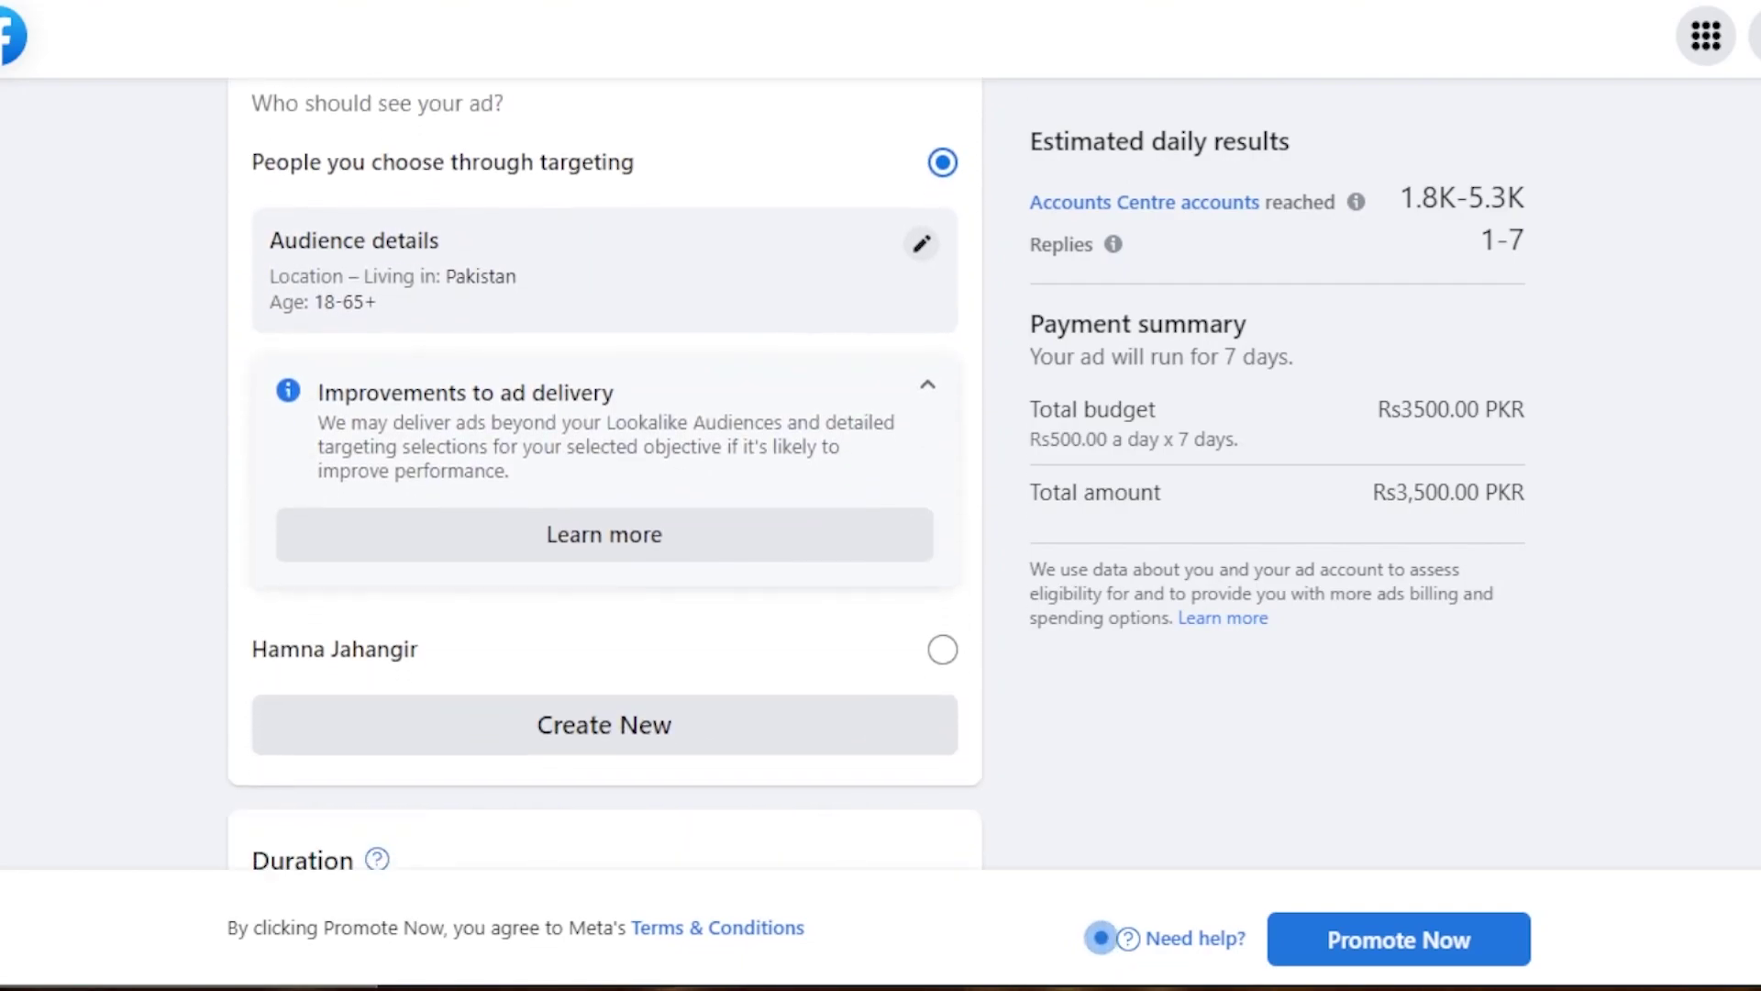
pyautogui.scroll(1, 606, 472)
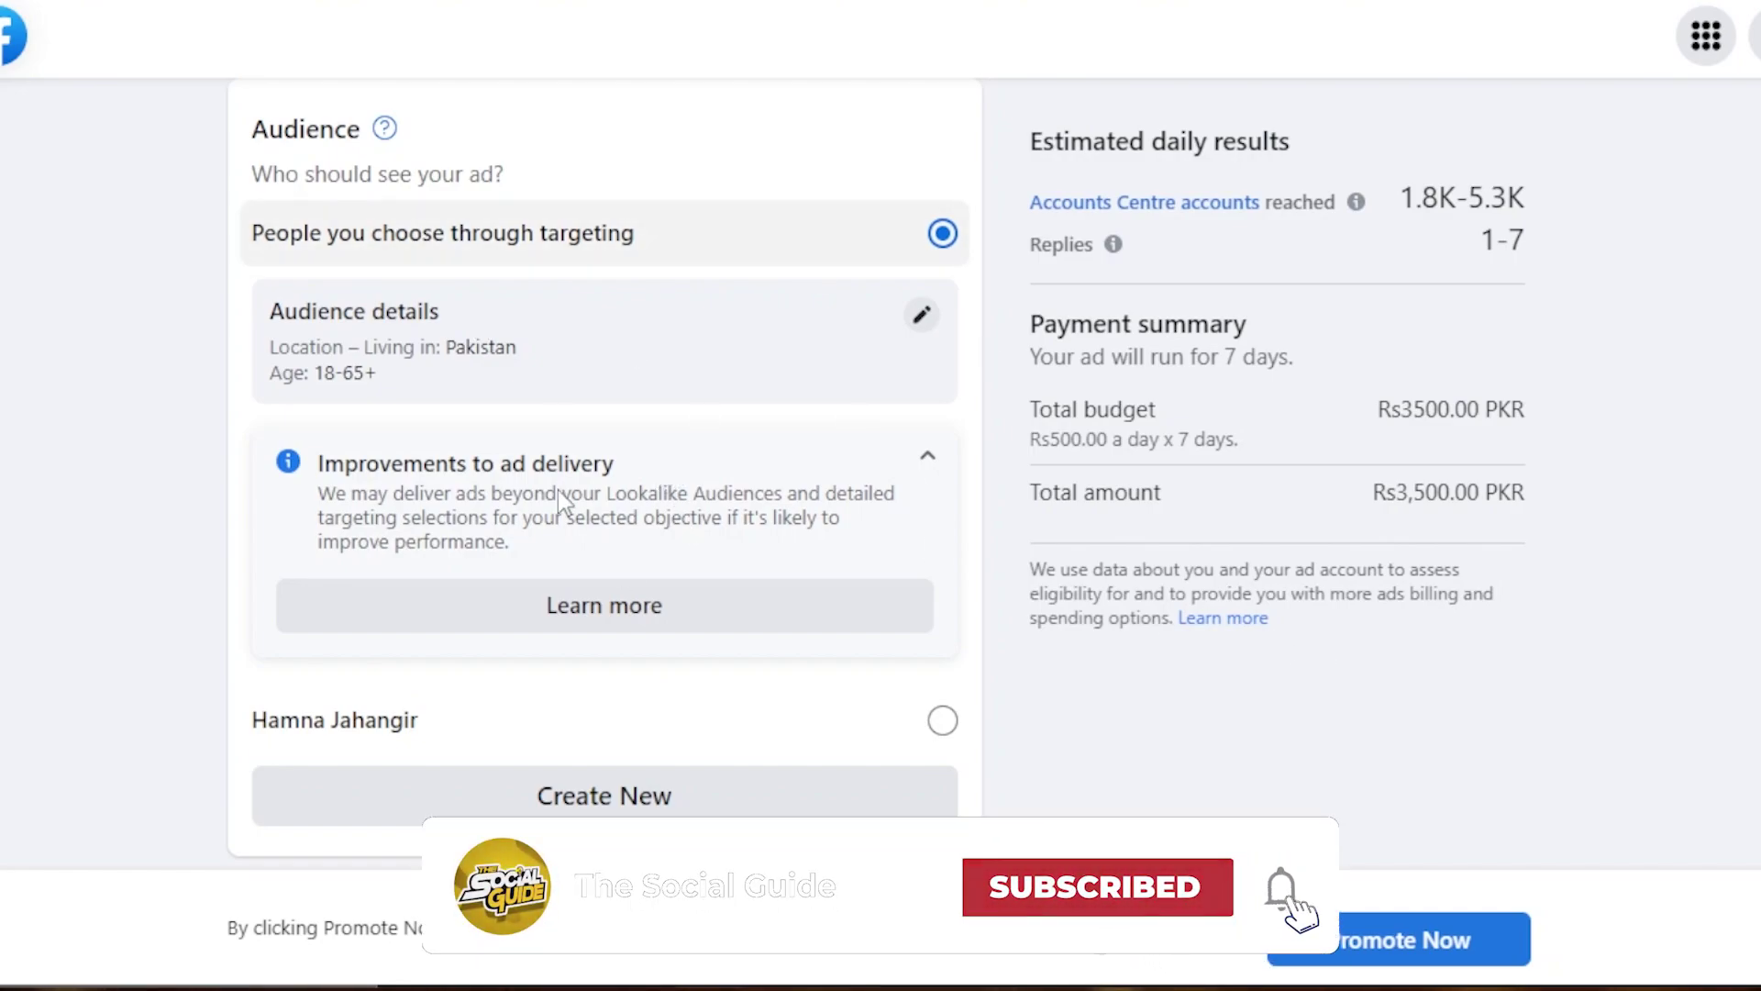
pyautogui.click(920, 316)
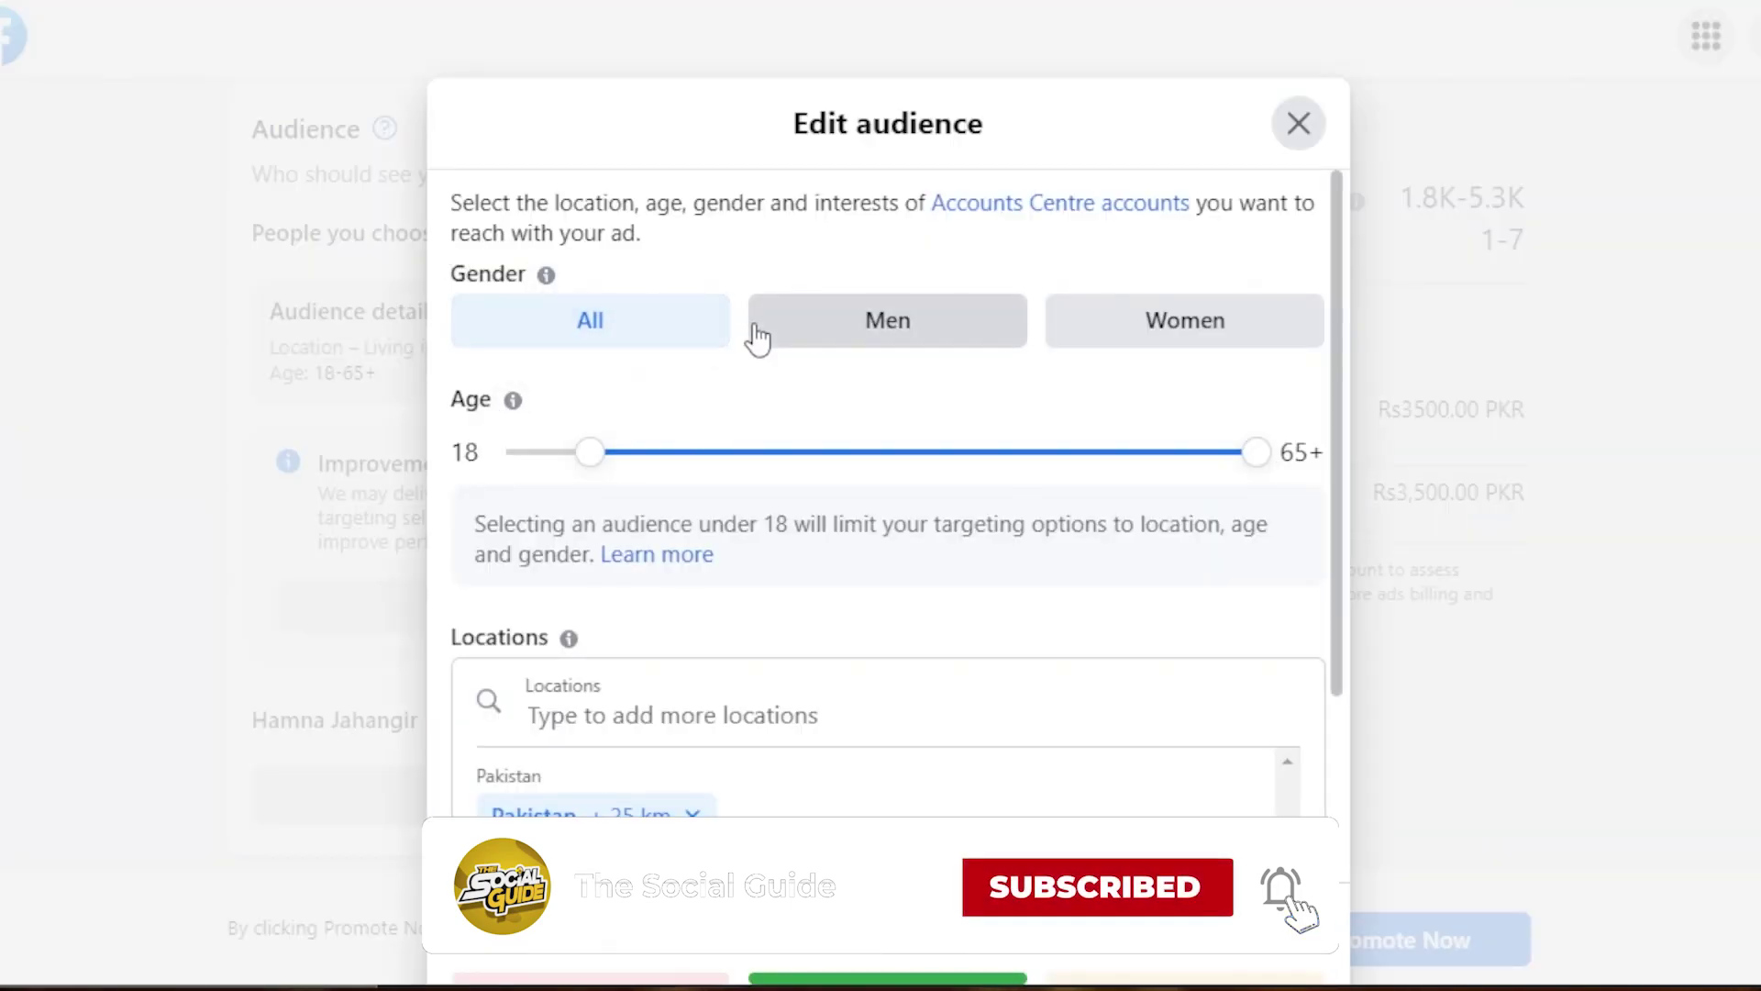
pyautogui.click(1148, 345)
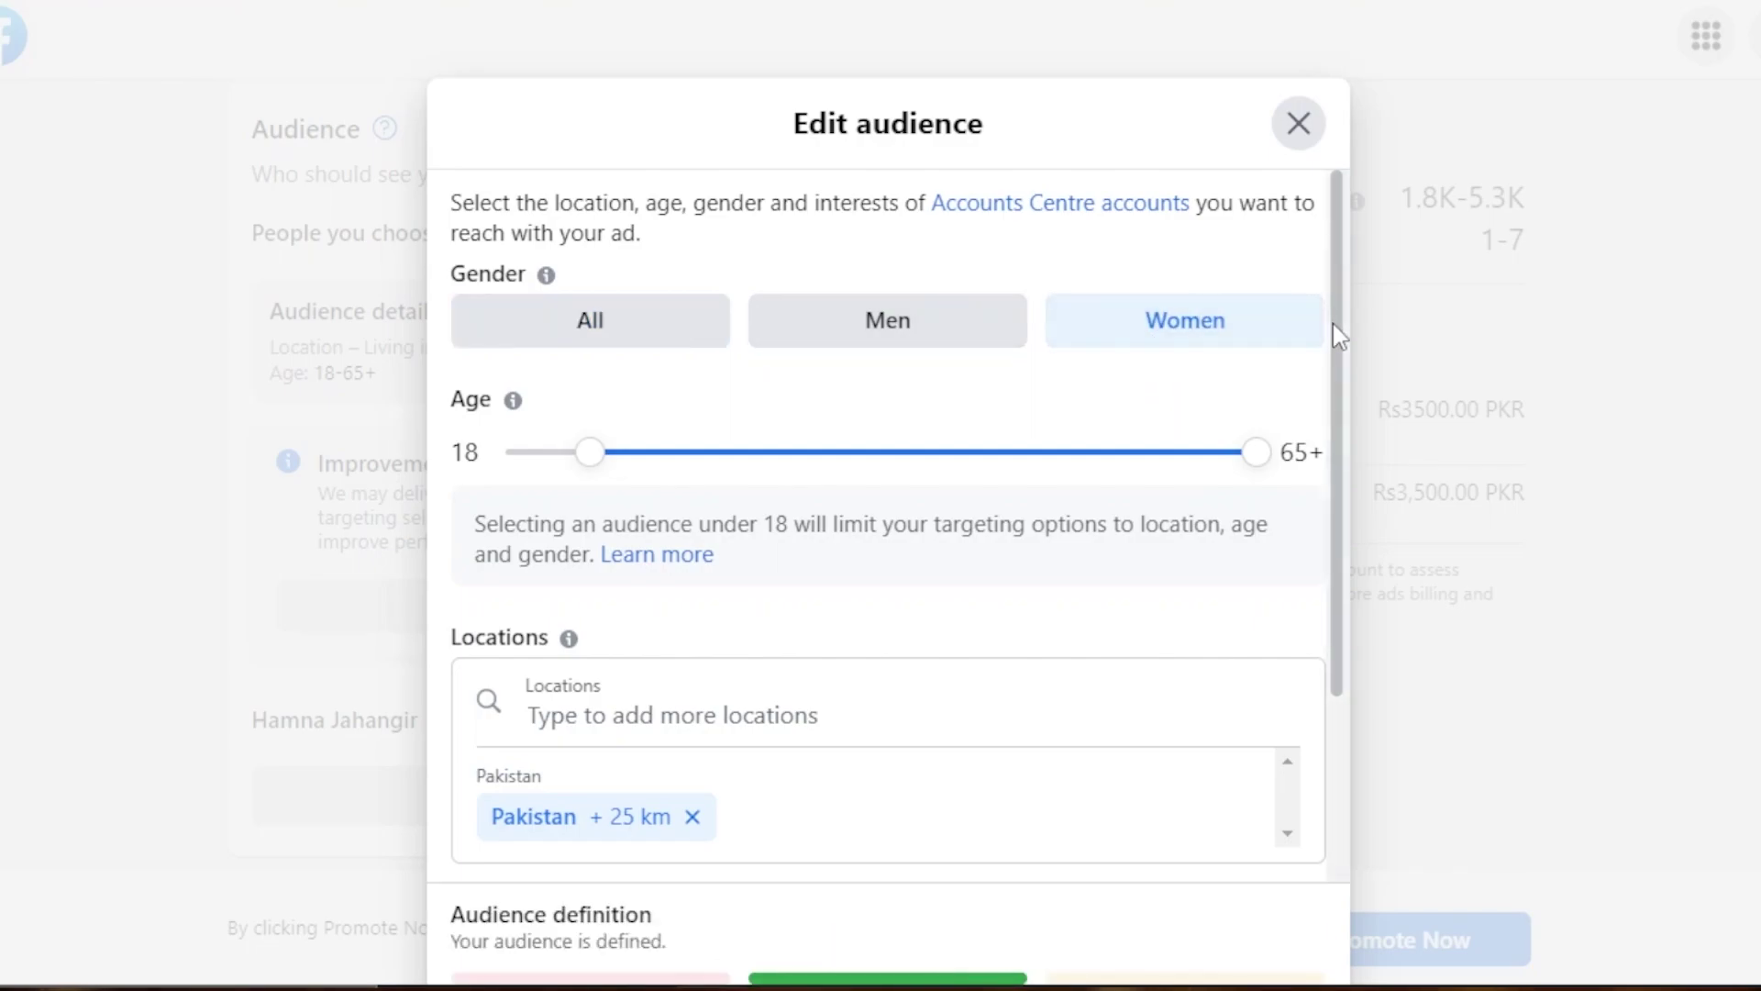
pyautogui.moveTo(1248, 463); pyautogui.dragTo(1114, 477)
pyautogui.moveTo(607, 464); pyautogui.dragTo(613, 464)
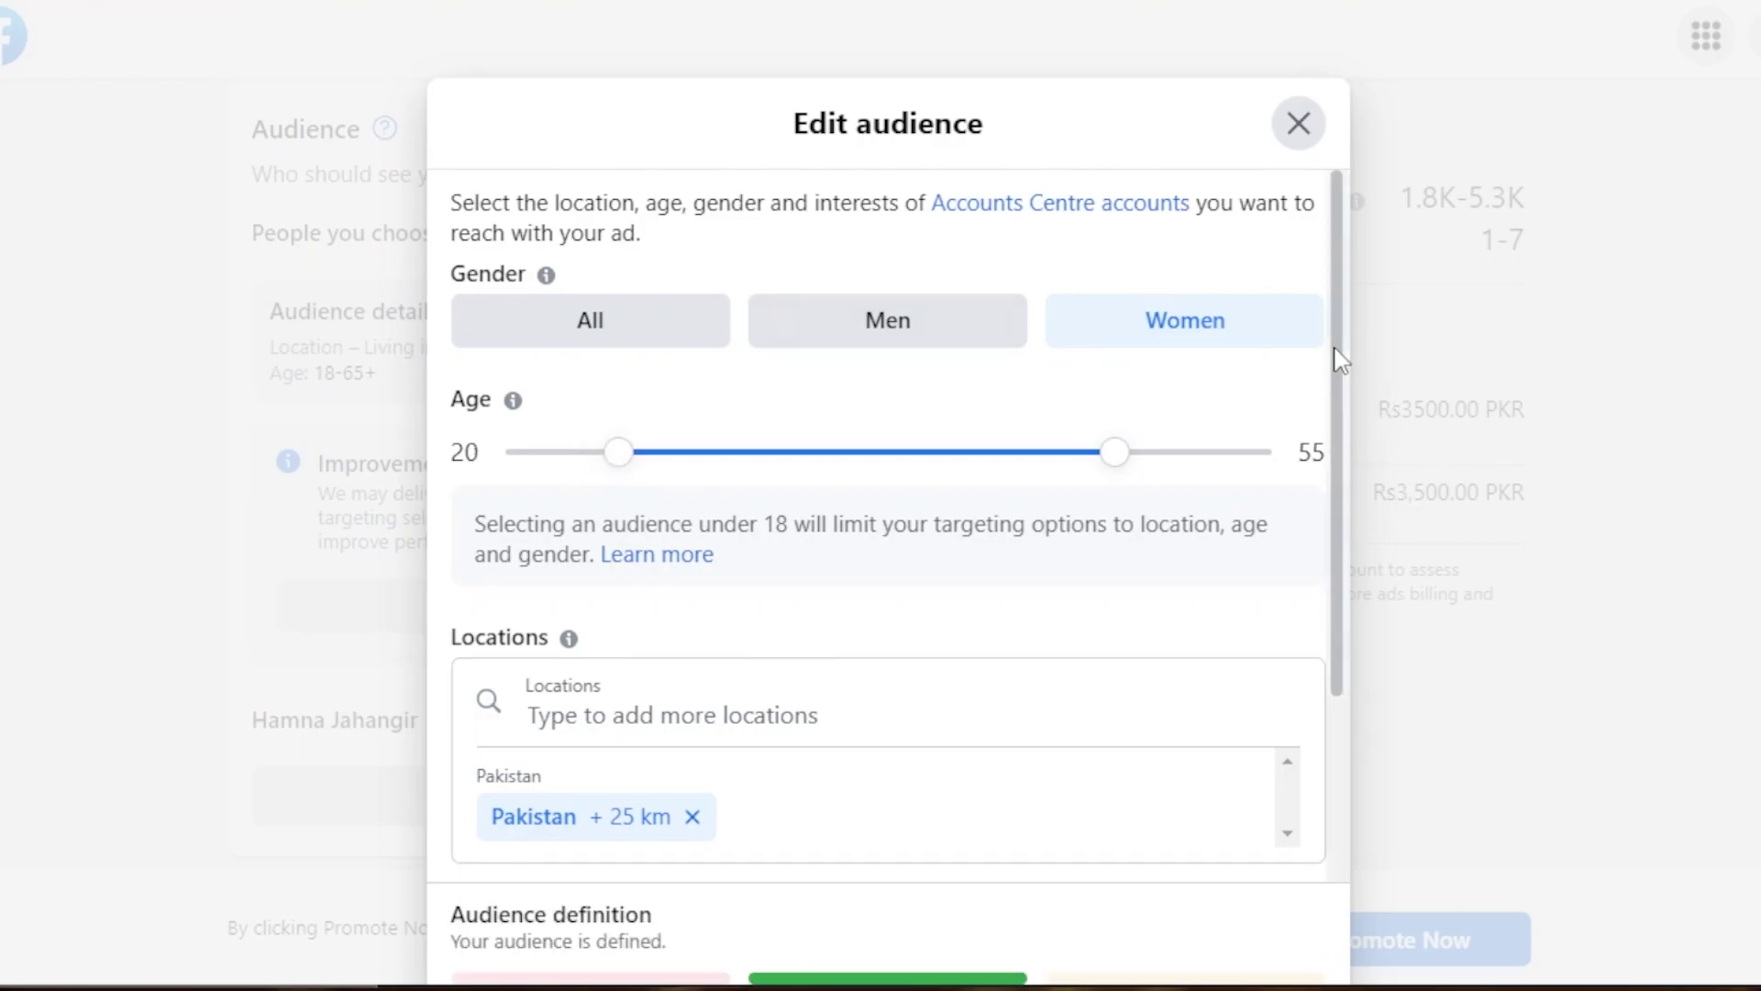
pyautogui.moveTo(1336, 354); pyautogui.dragTo(1368, 712)
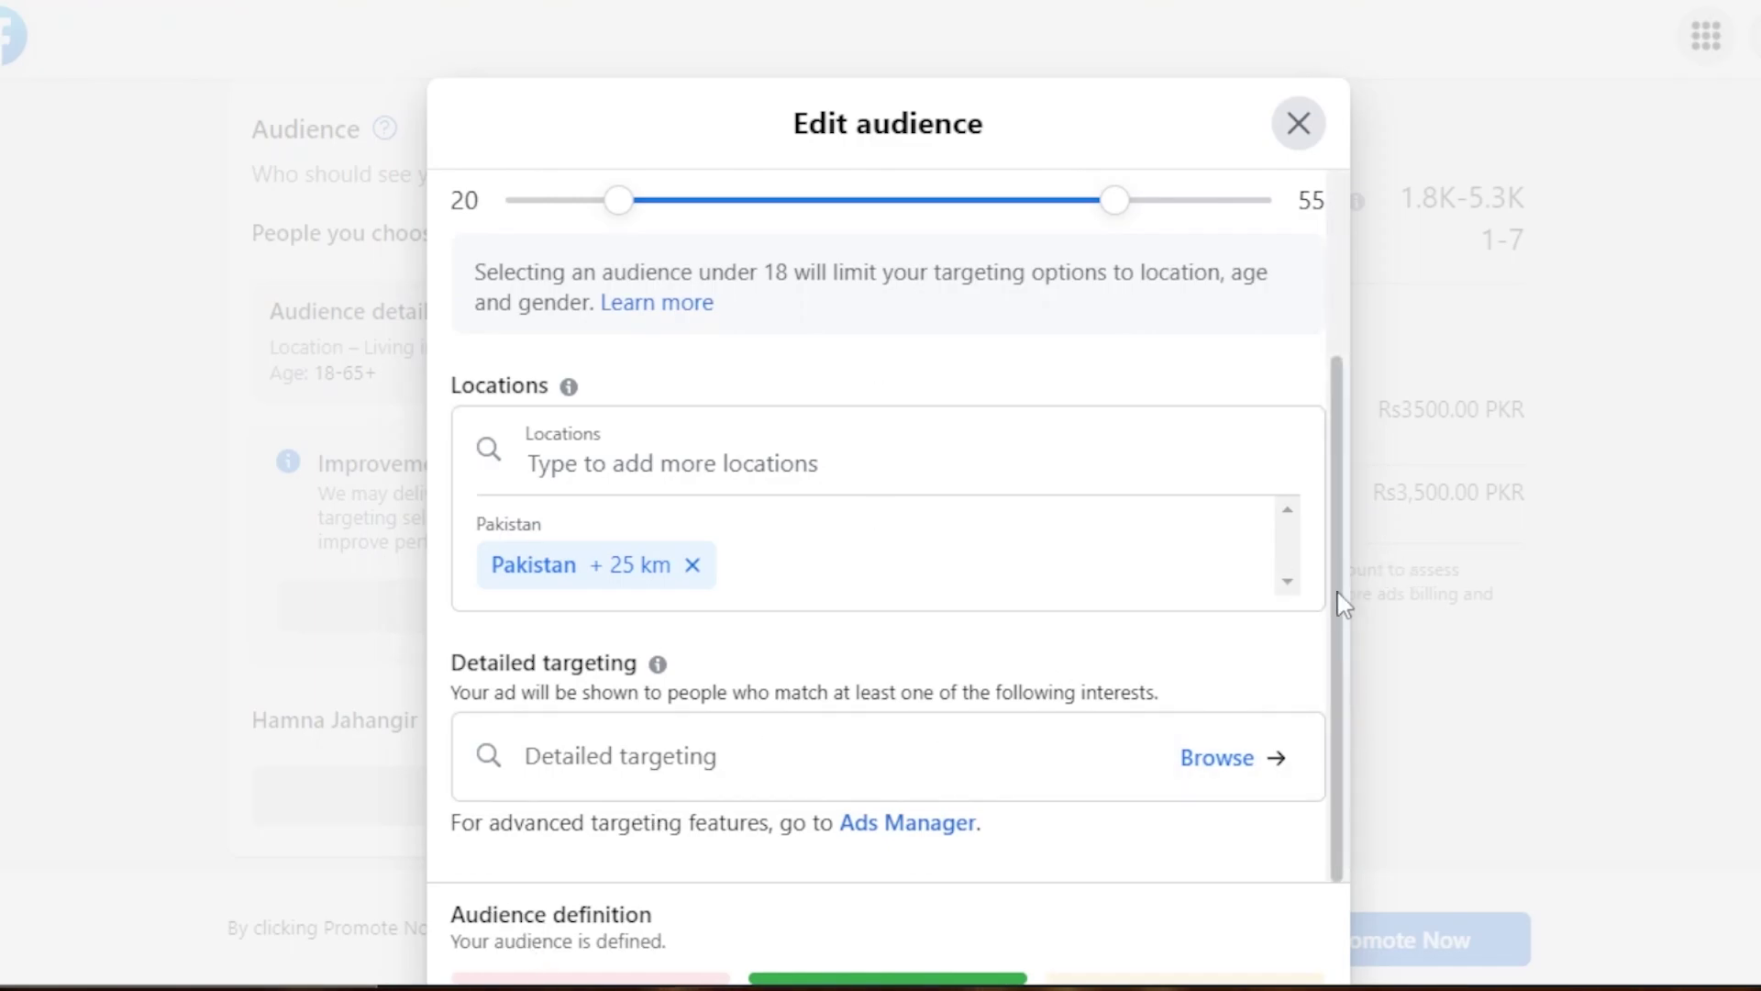
pyautogui.scroll(3, 1321, 605)
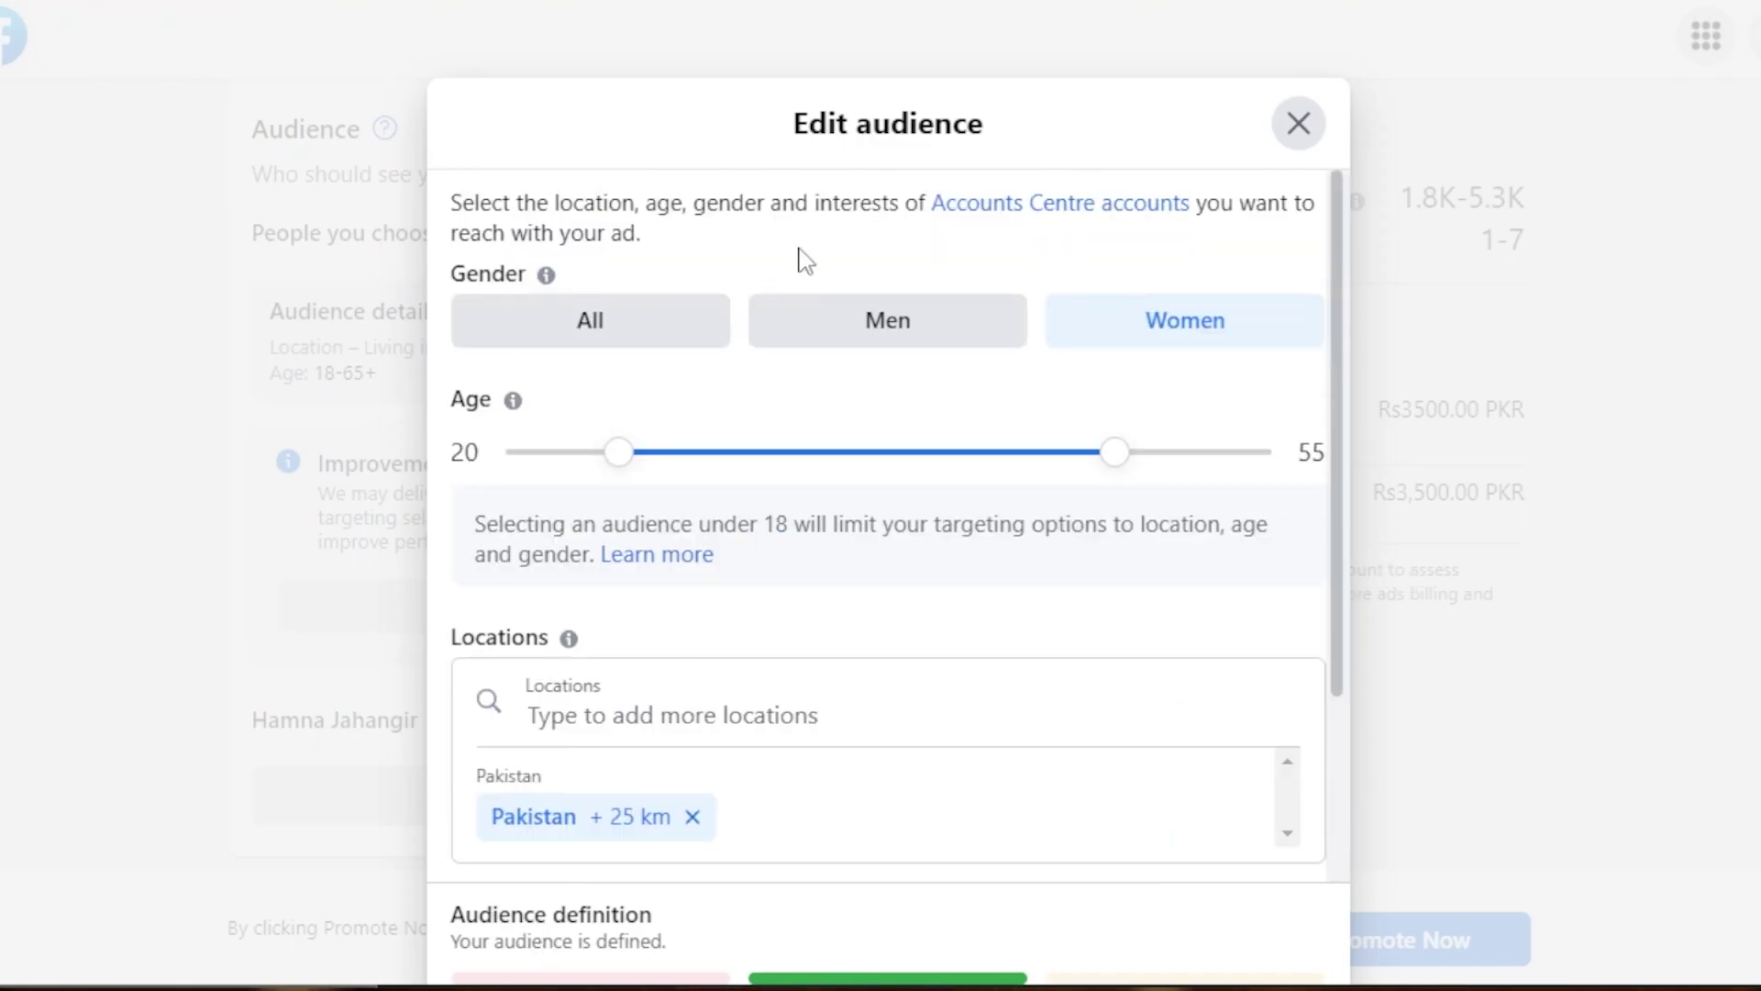
pyautogui.click(1296, 125)
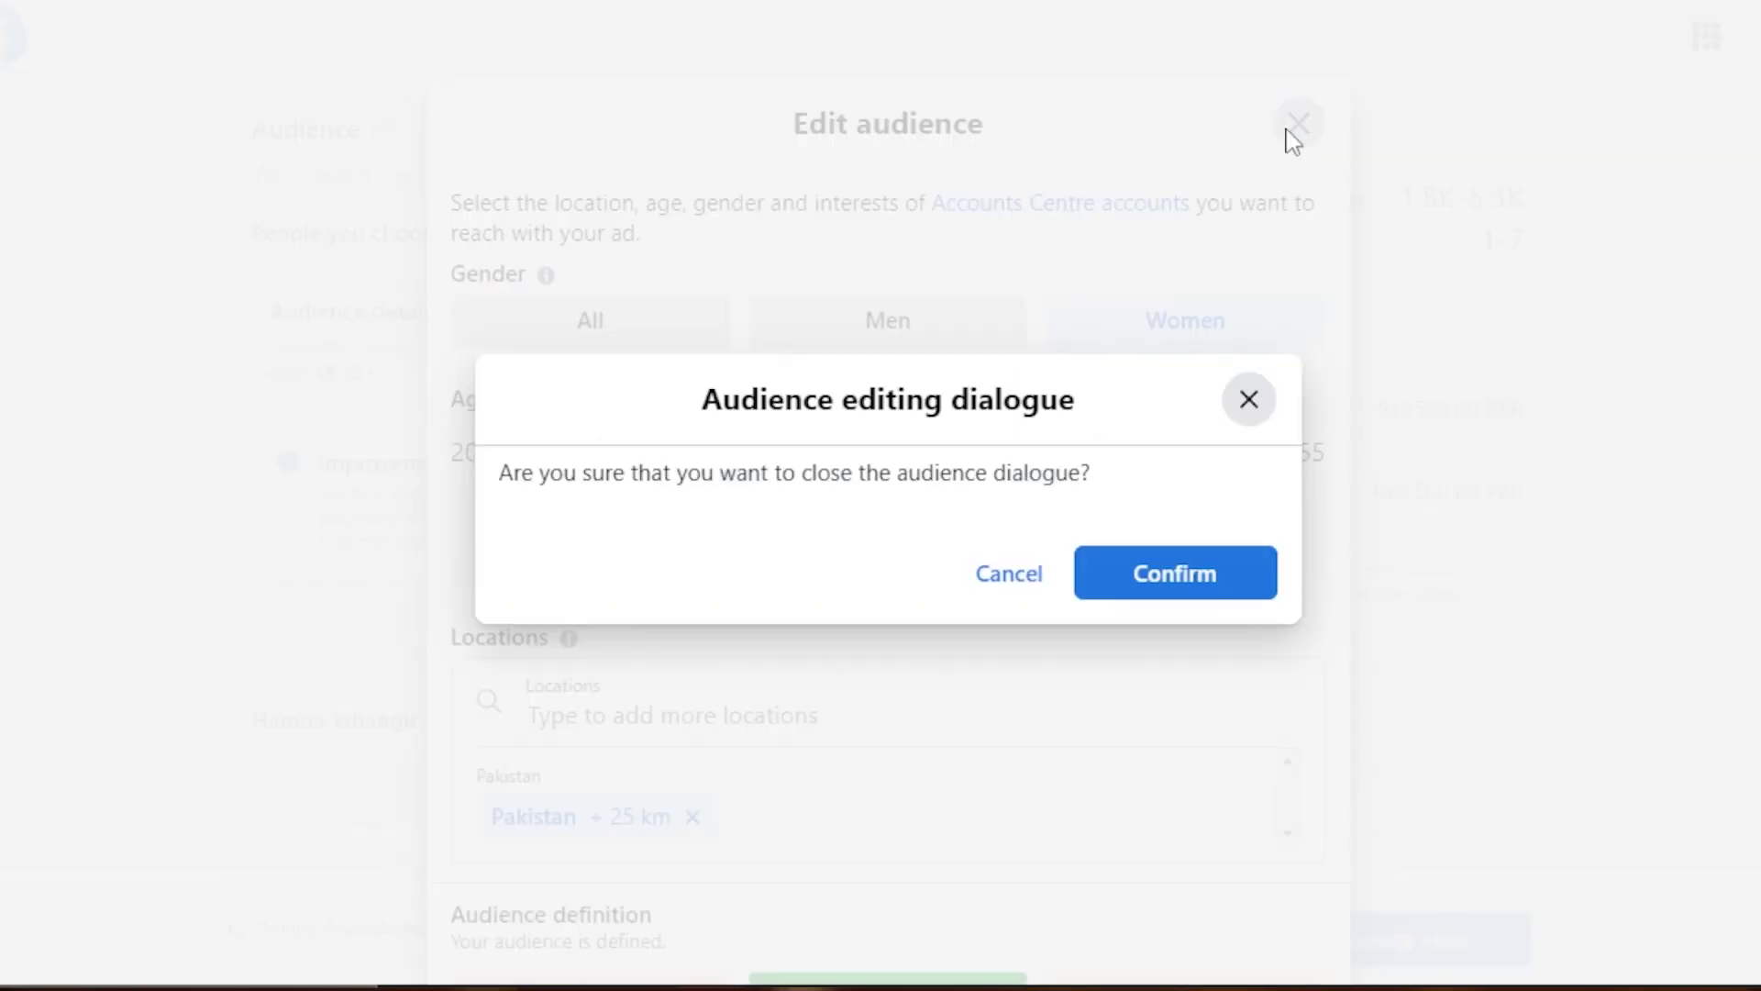
pyautogui.click(1122, 596)
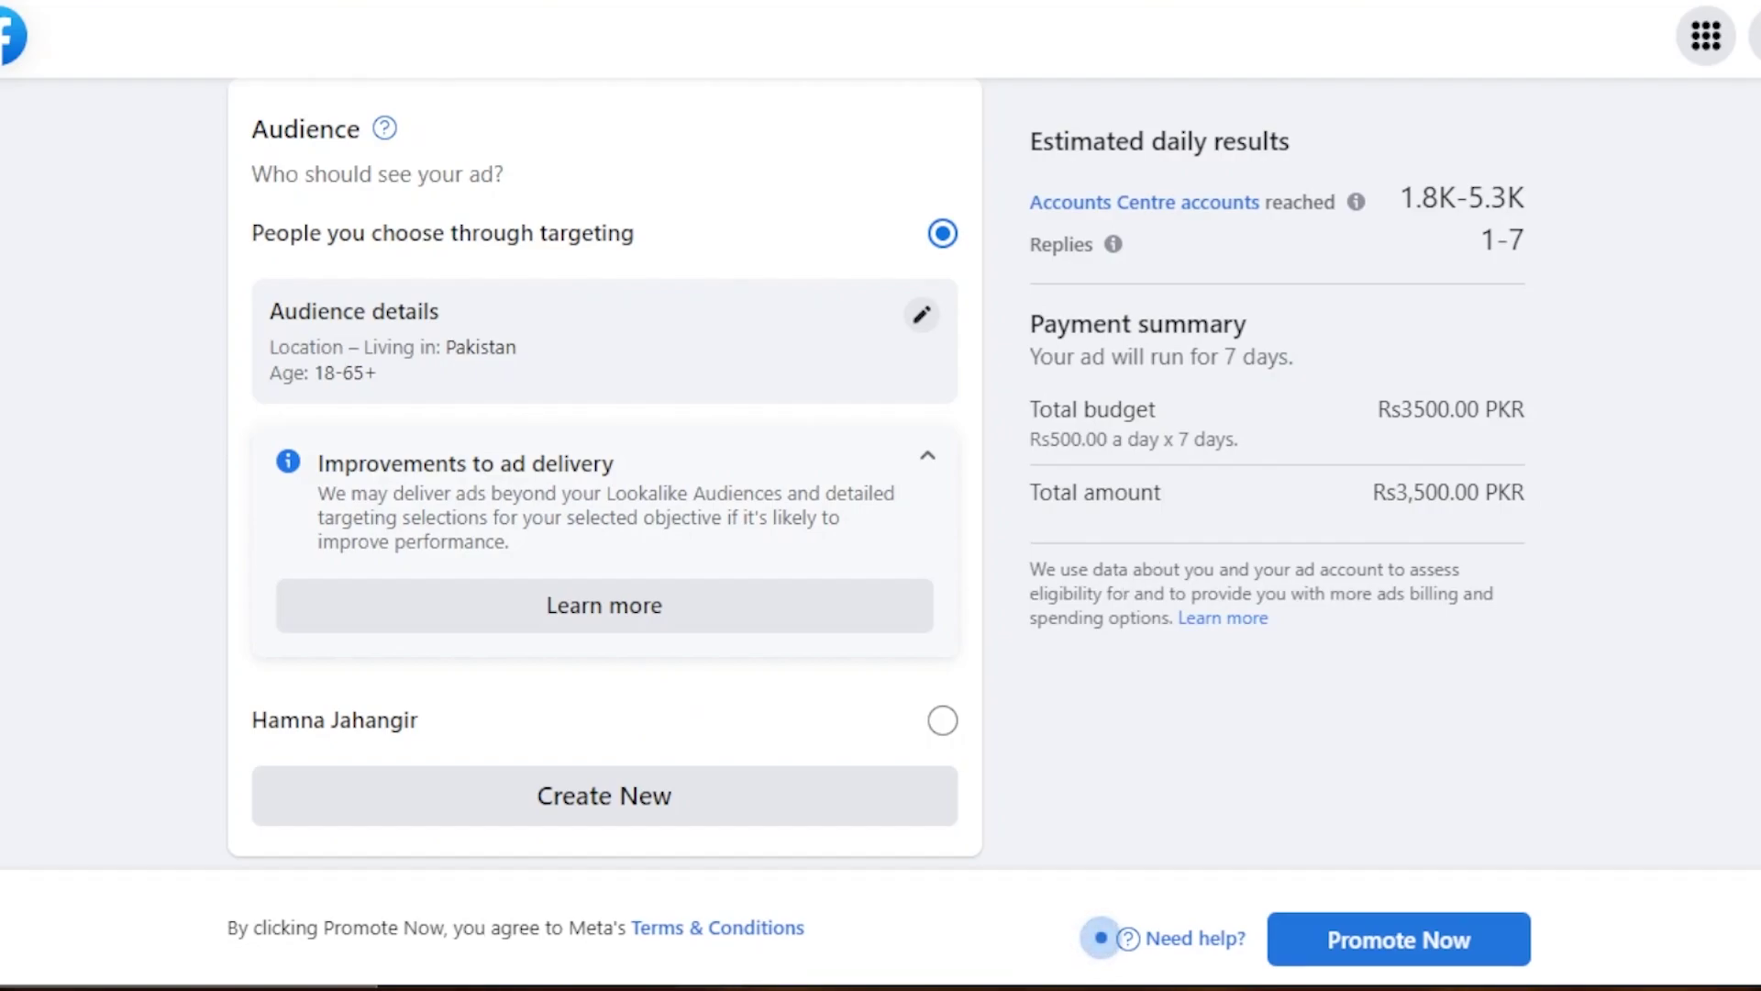
# - Examine the ad's duration and daily budget settings, including the currencies available under its location and currency options
pyautogui.scroll(-8, 1101, 937)
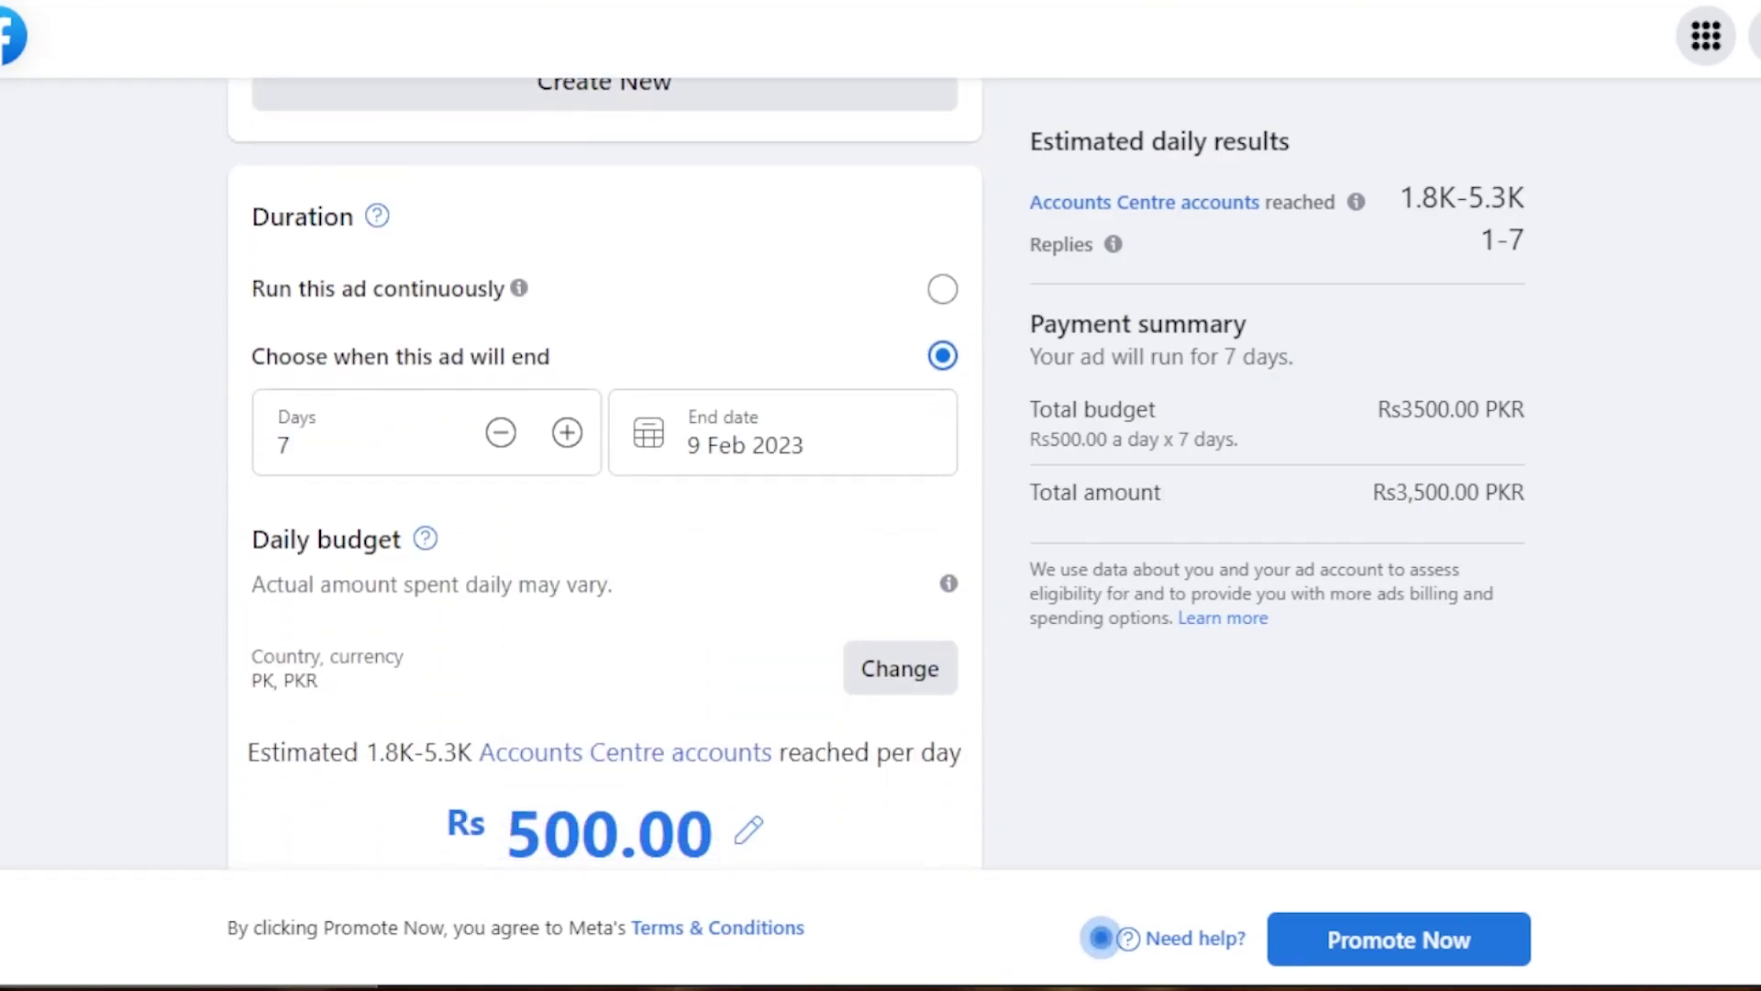
pyautogui.scroll(-1, 1101, 938)
pyautogui.scroll(3, 1101, 938)
pyautogui.scroll(-2, 1101, 938)
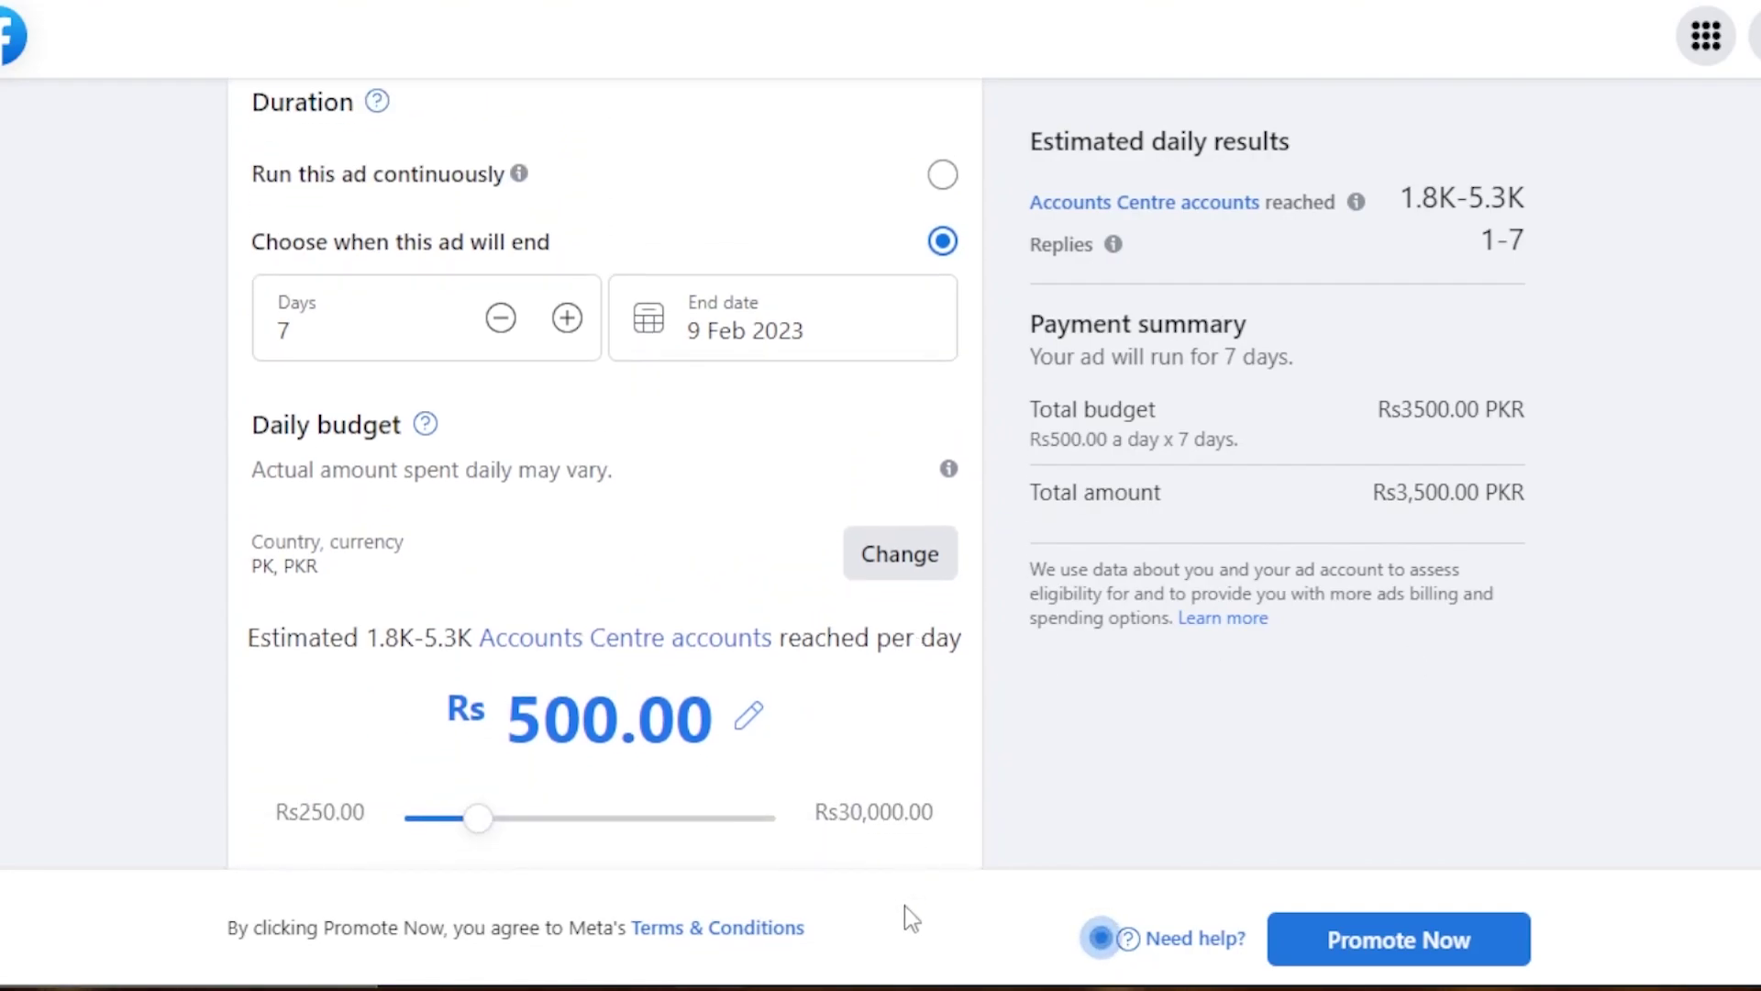
pyautogui.scroll(1, 944, 963)
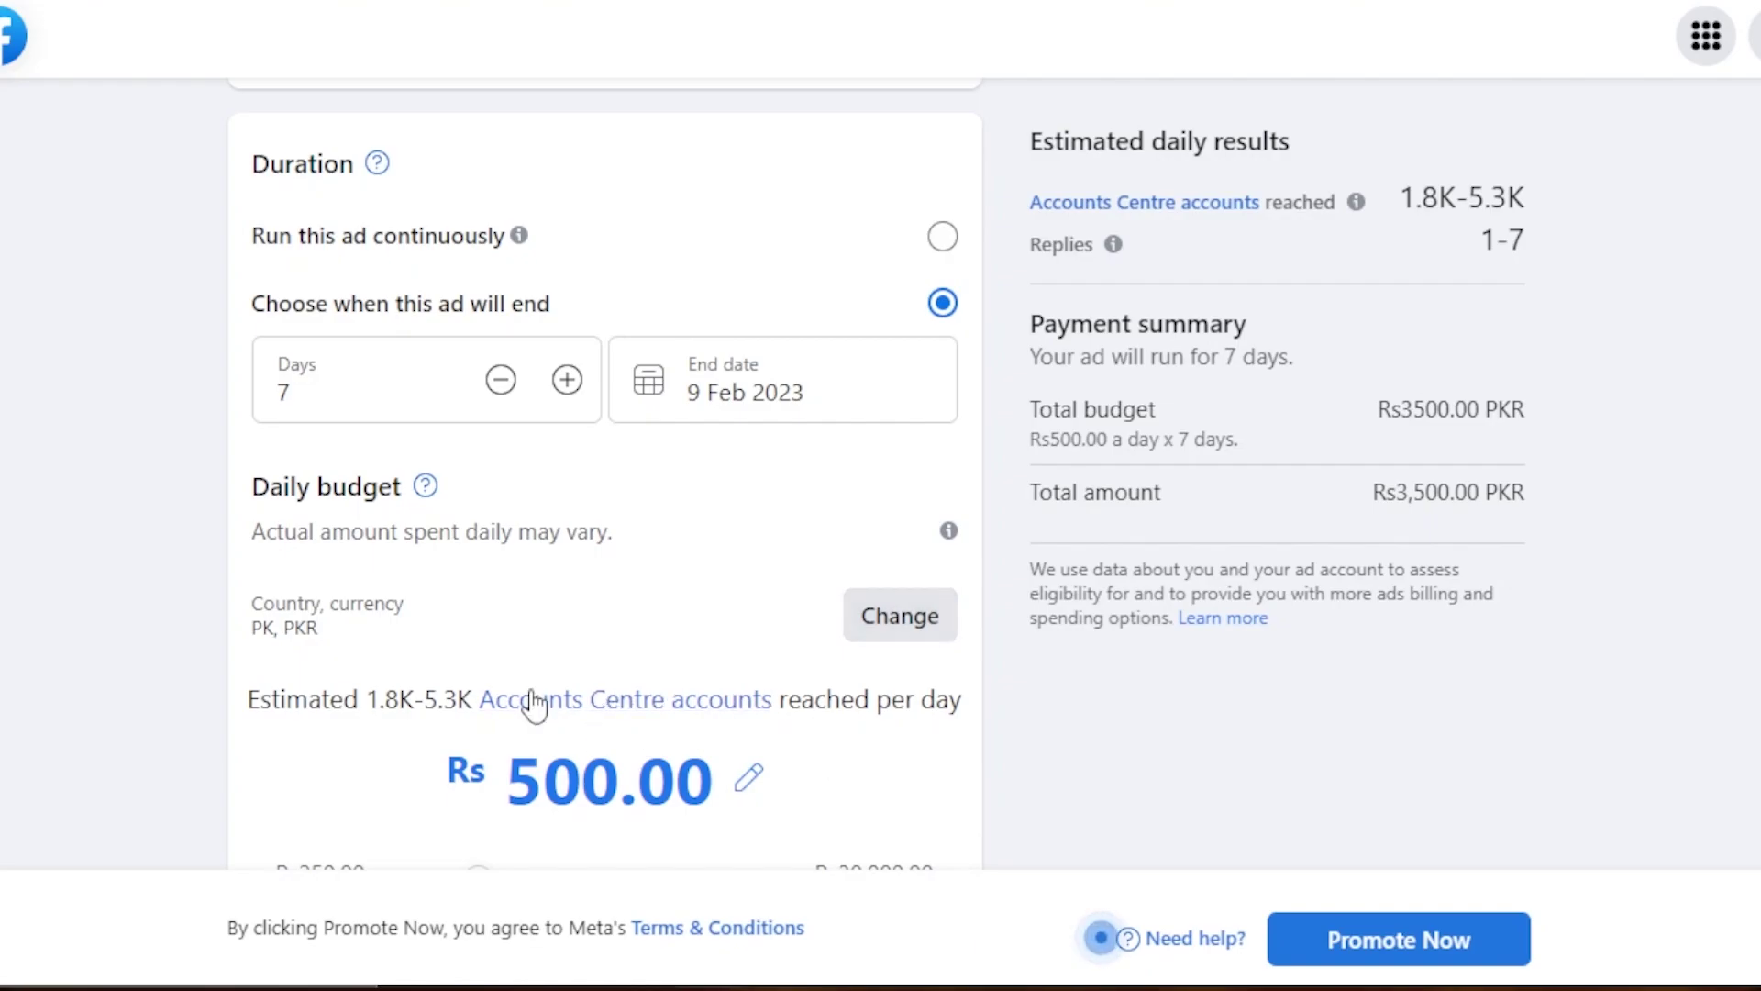
pyautogui.click(897, 624)
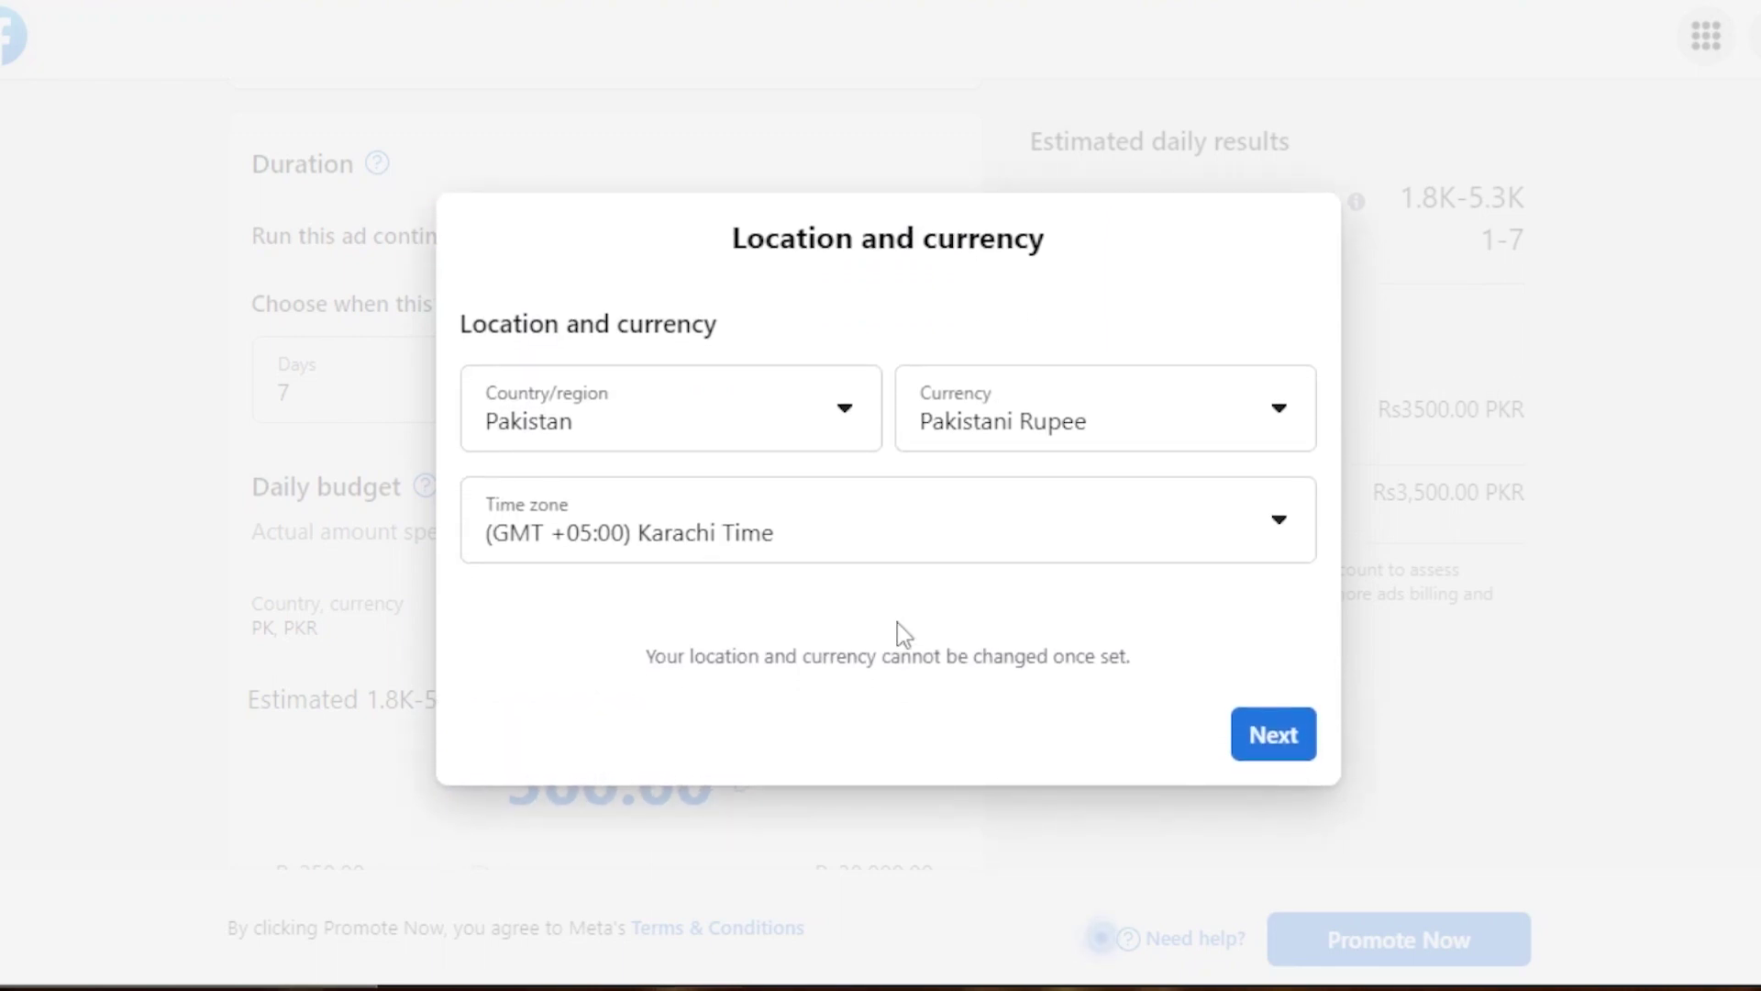
pyautogui.click(1274, 416)
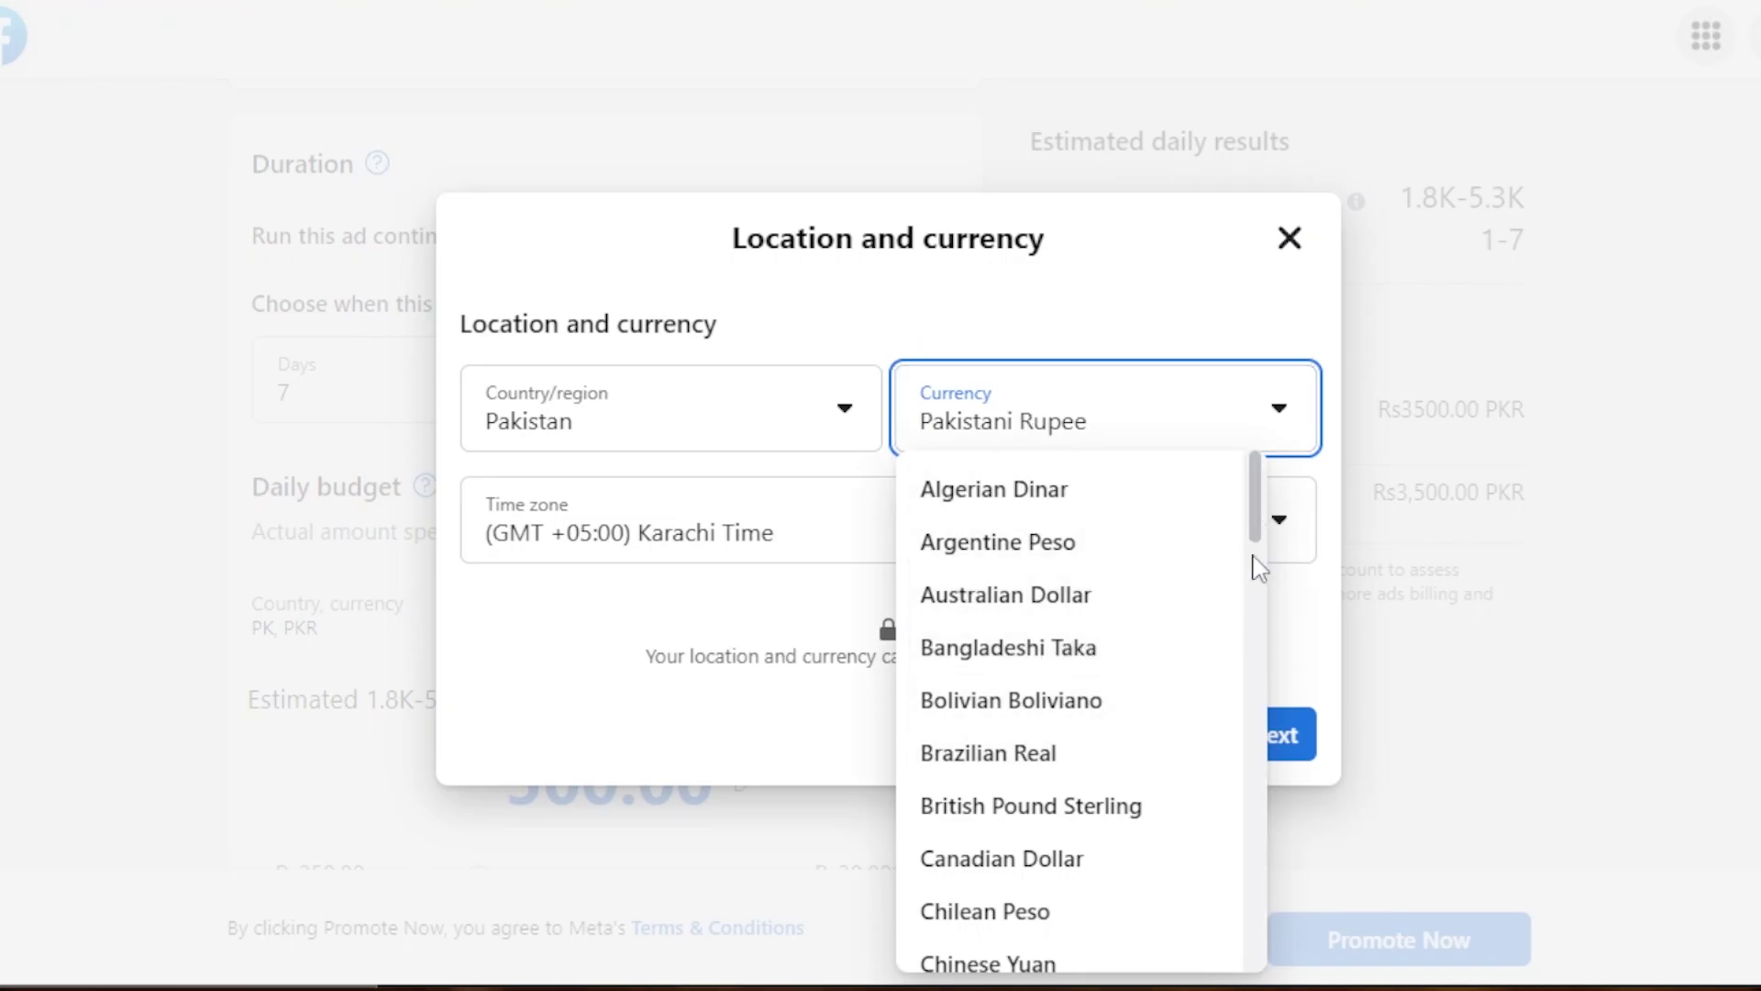
pyautogui.moveTo(1262, 511); pyautogui.dragTo(1248, 762)
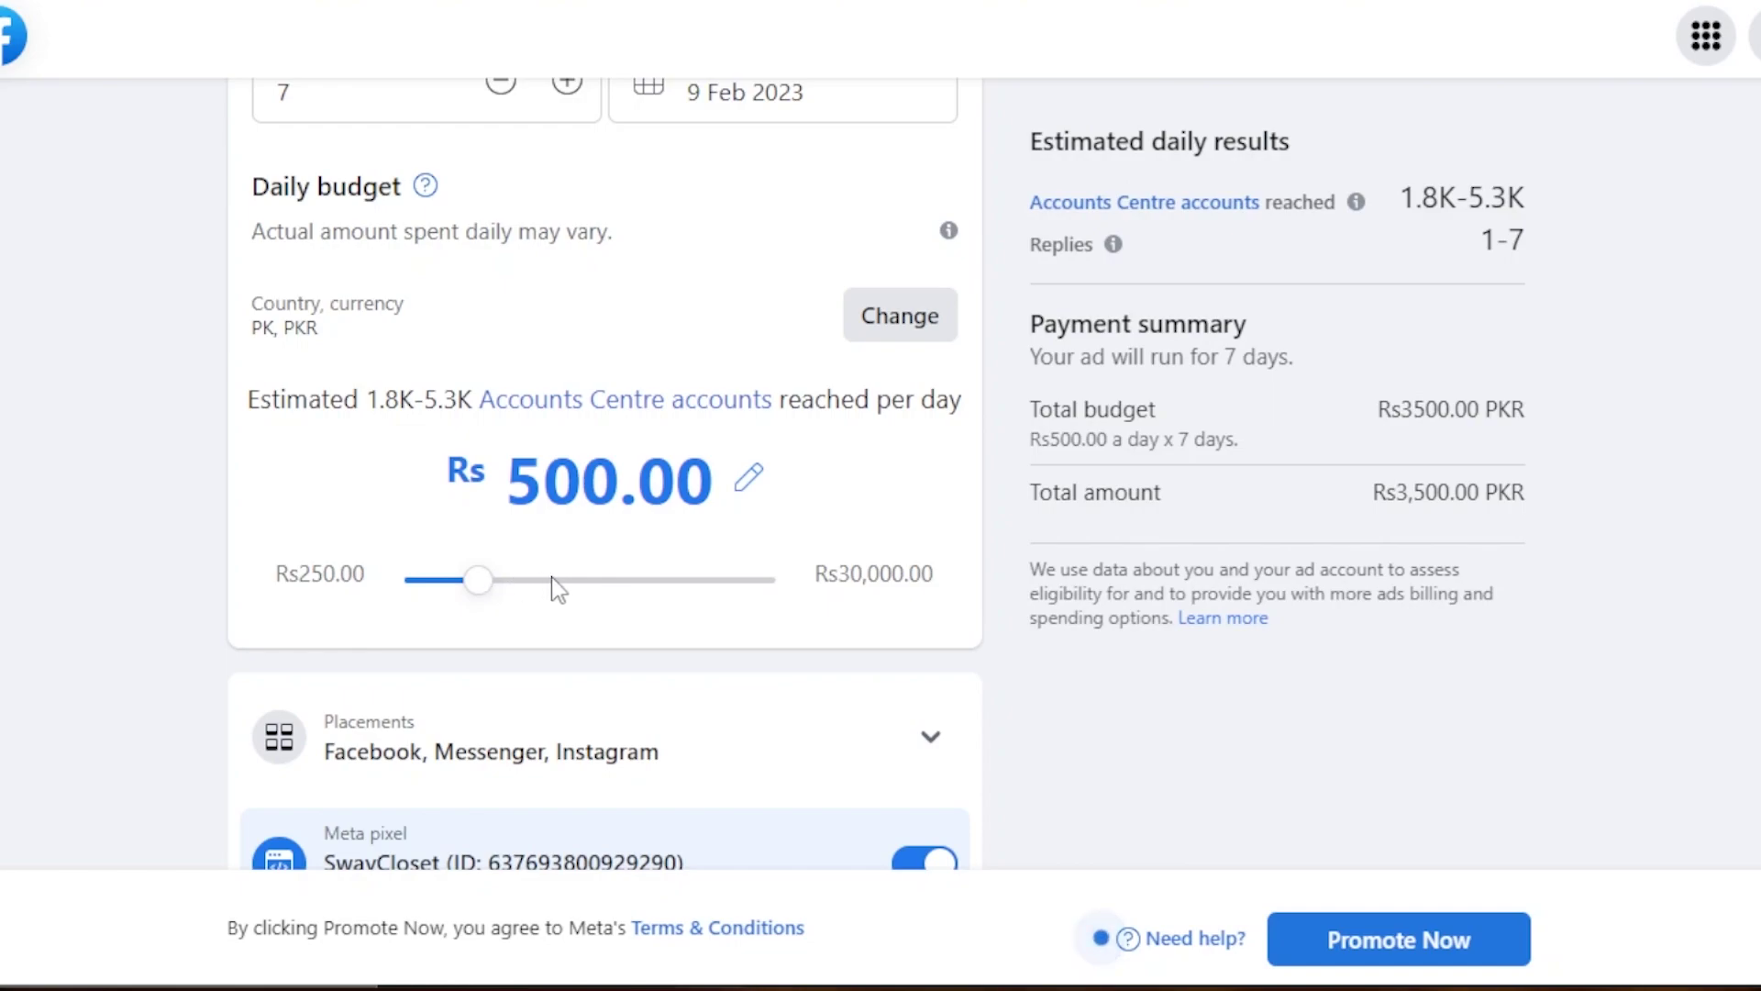
# - Try a daily budget of Rs 12,000 for the ad, and settle on Rs 1,000
pyautogui.moveTo(478, 582); pyautogui.dragTo(551, 597)
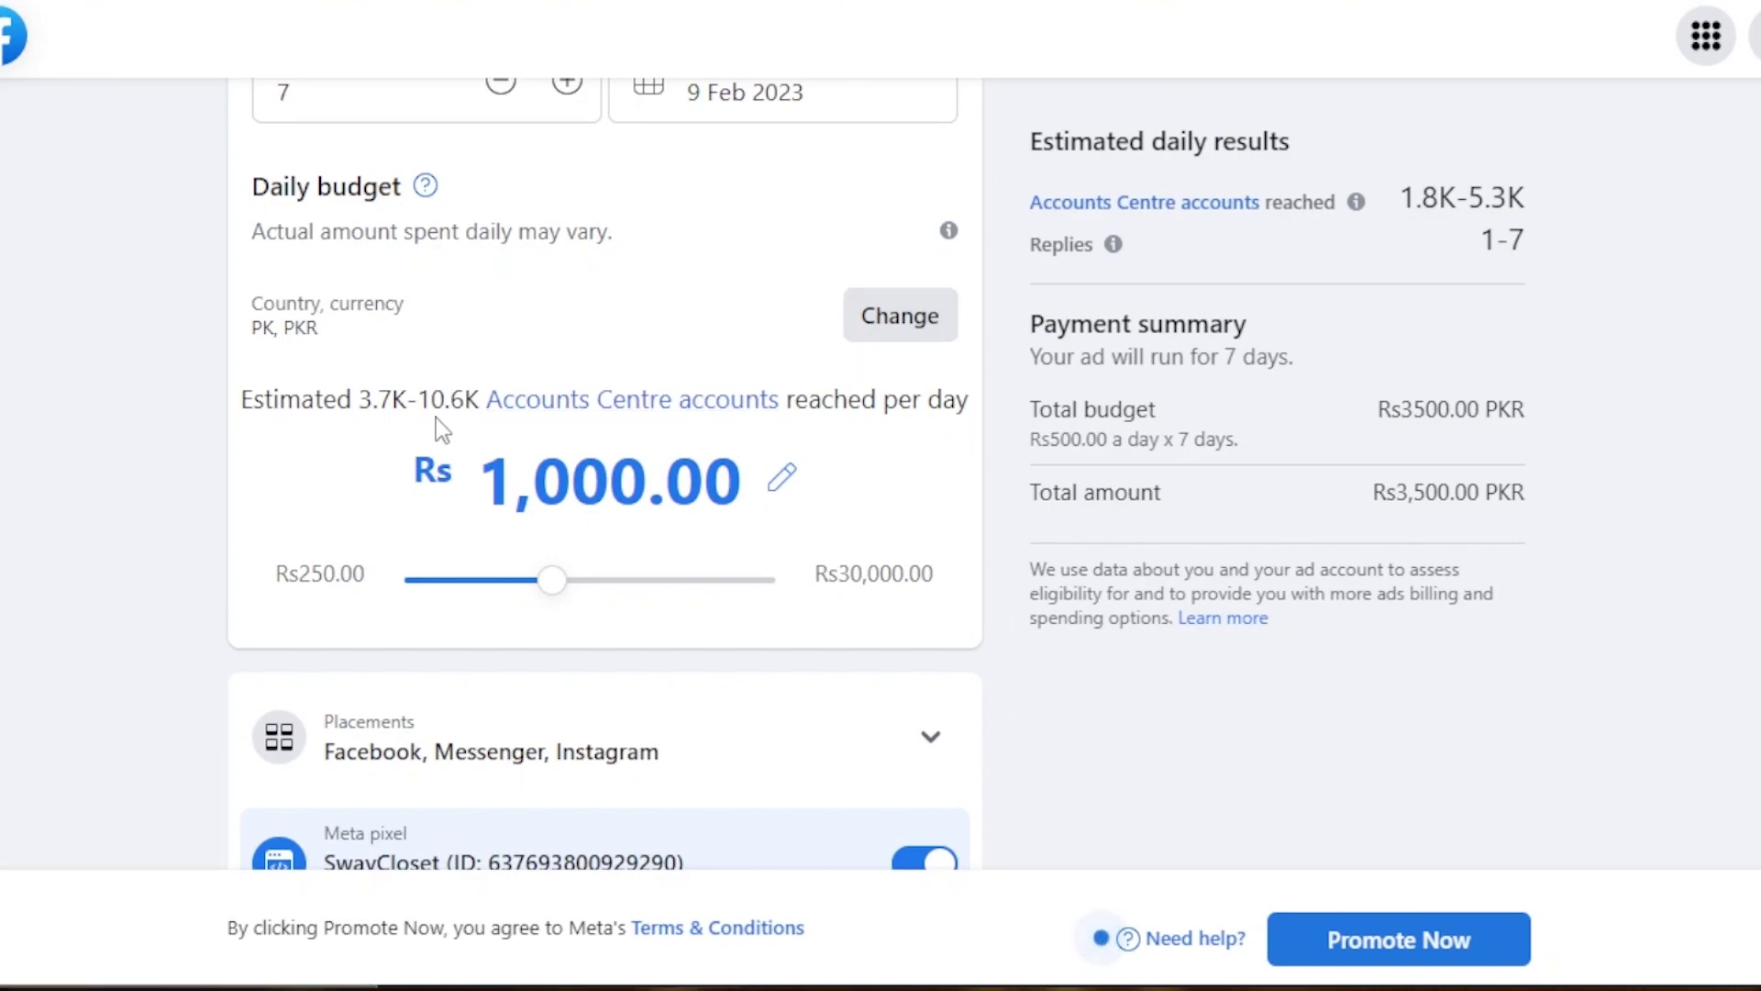
pyautogui.click(537, 594)
pyautogui.moveTo(537, 595); pyautogui.dragTo(575, 592)
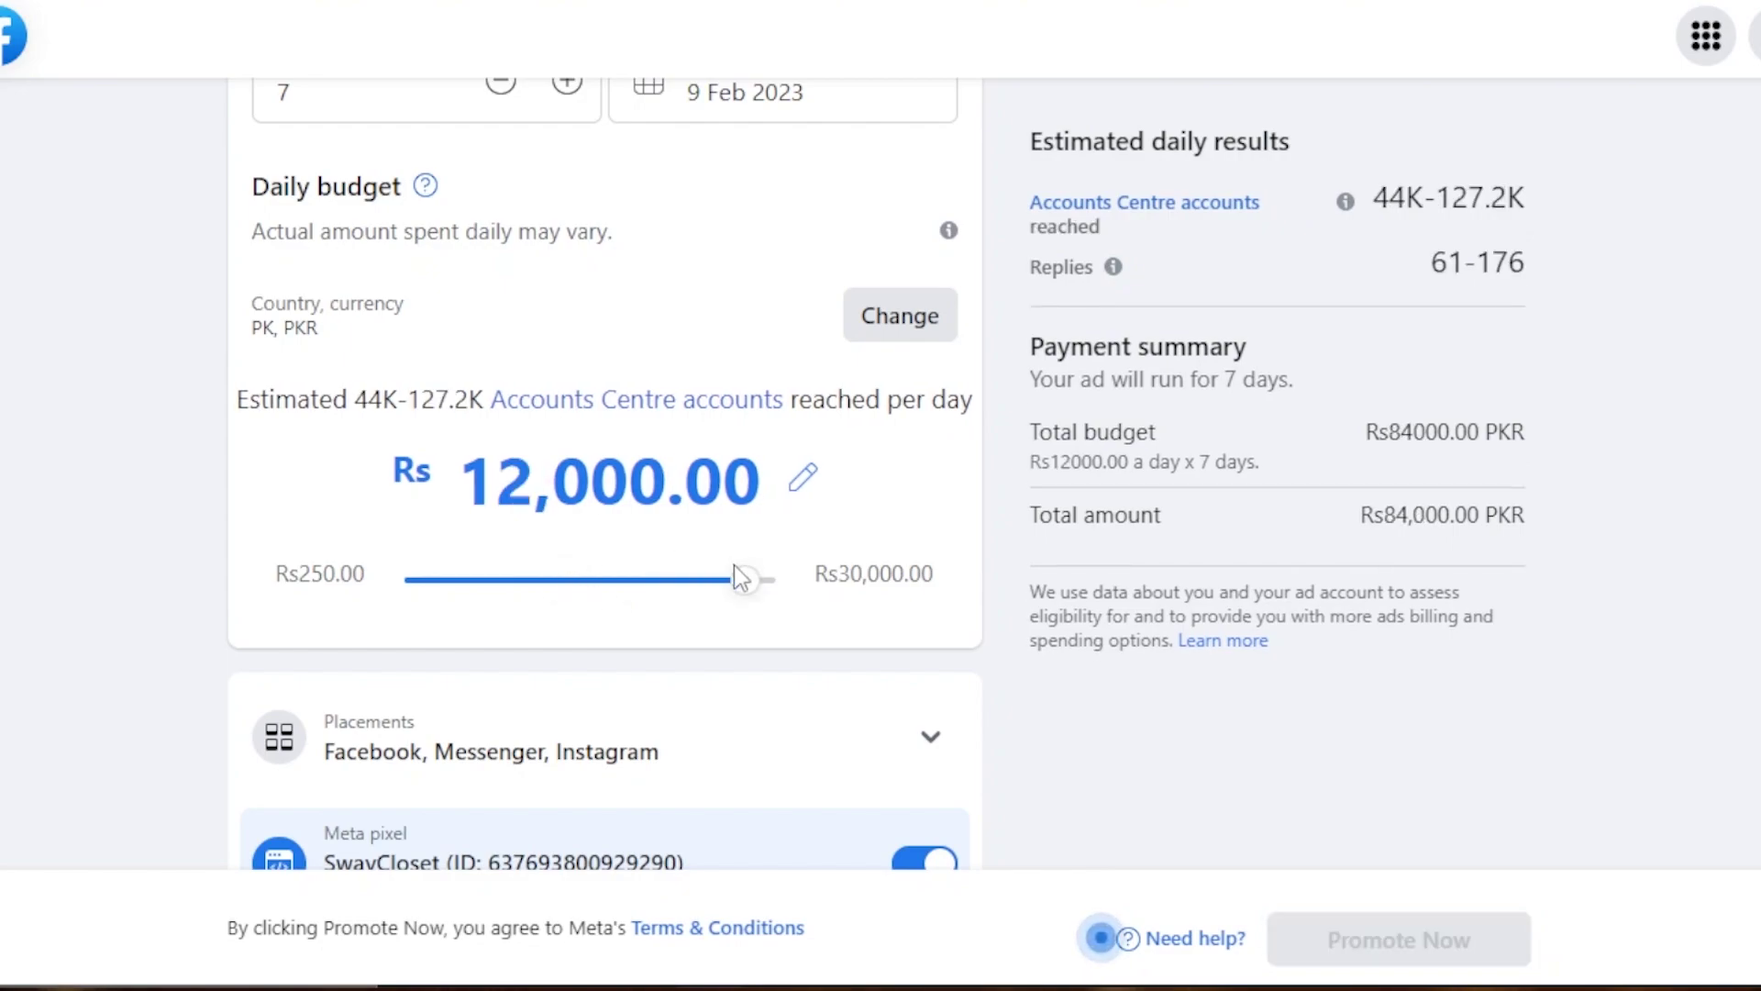
pyautogui.moveTo(739, 592); pyautogui.dragTo(578, 610)
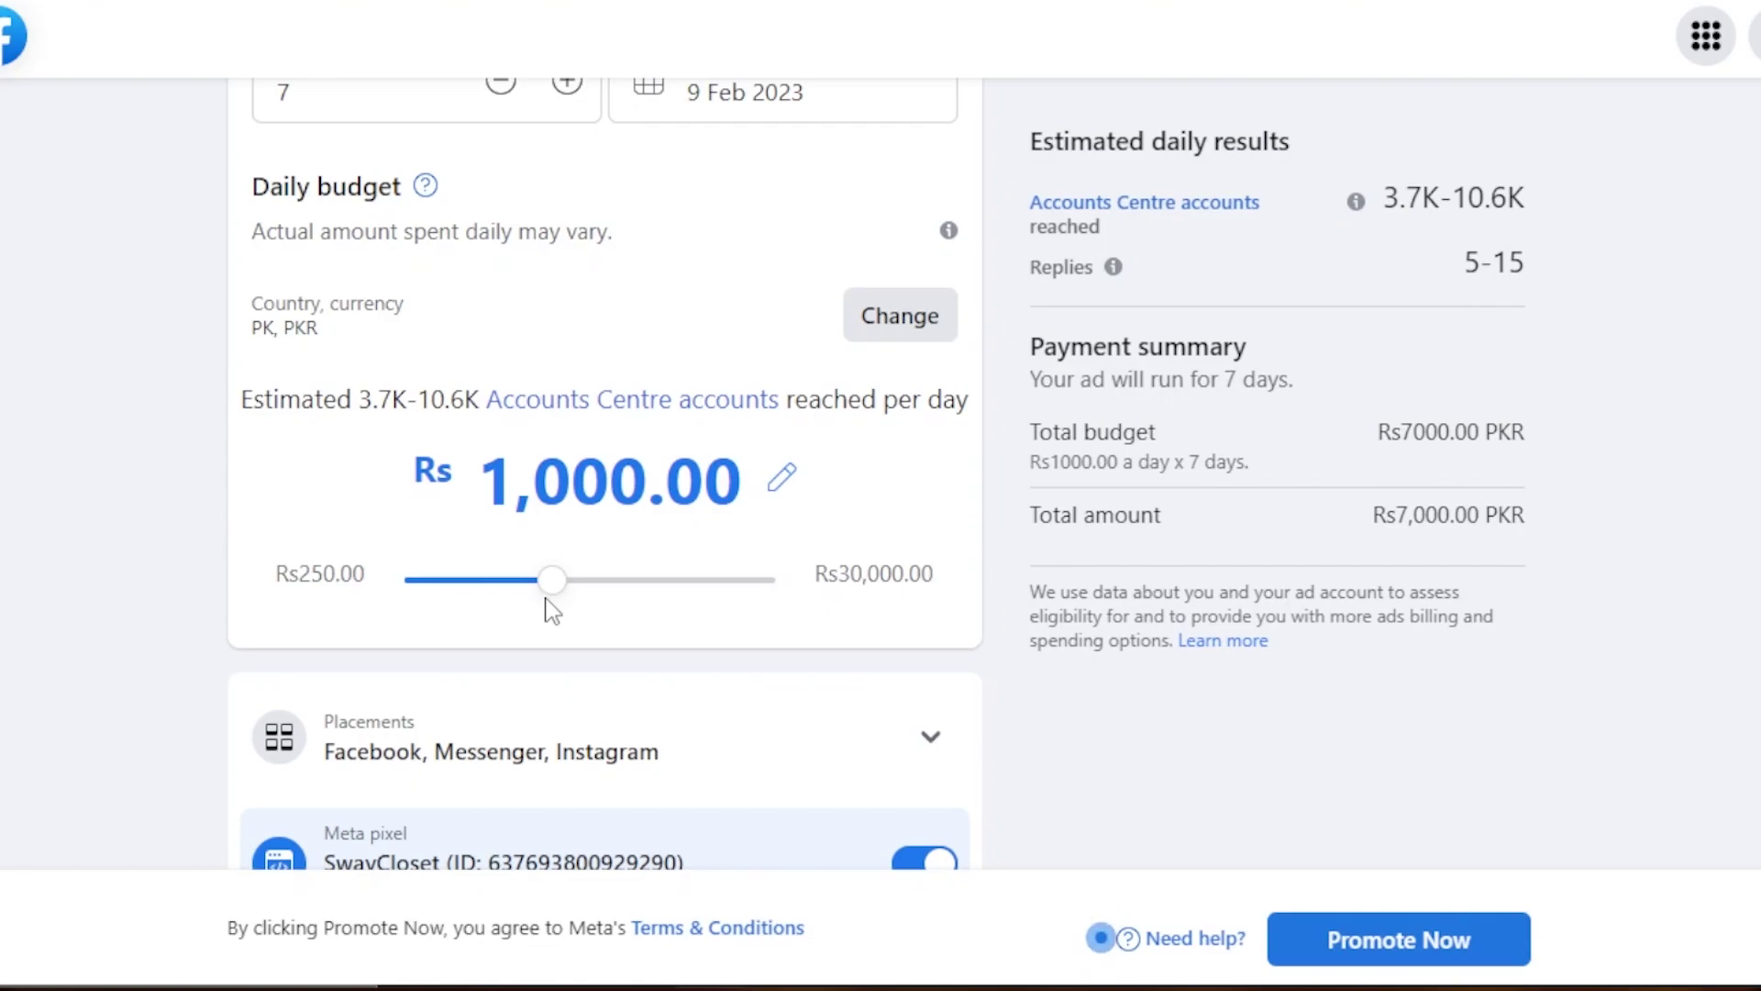
# - Review the ad's placements, Meta pixel and payment method sections, and recheck its goal and creative
pyautogui.scroll(-5, 604, 473)
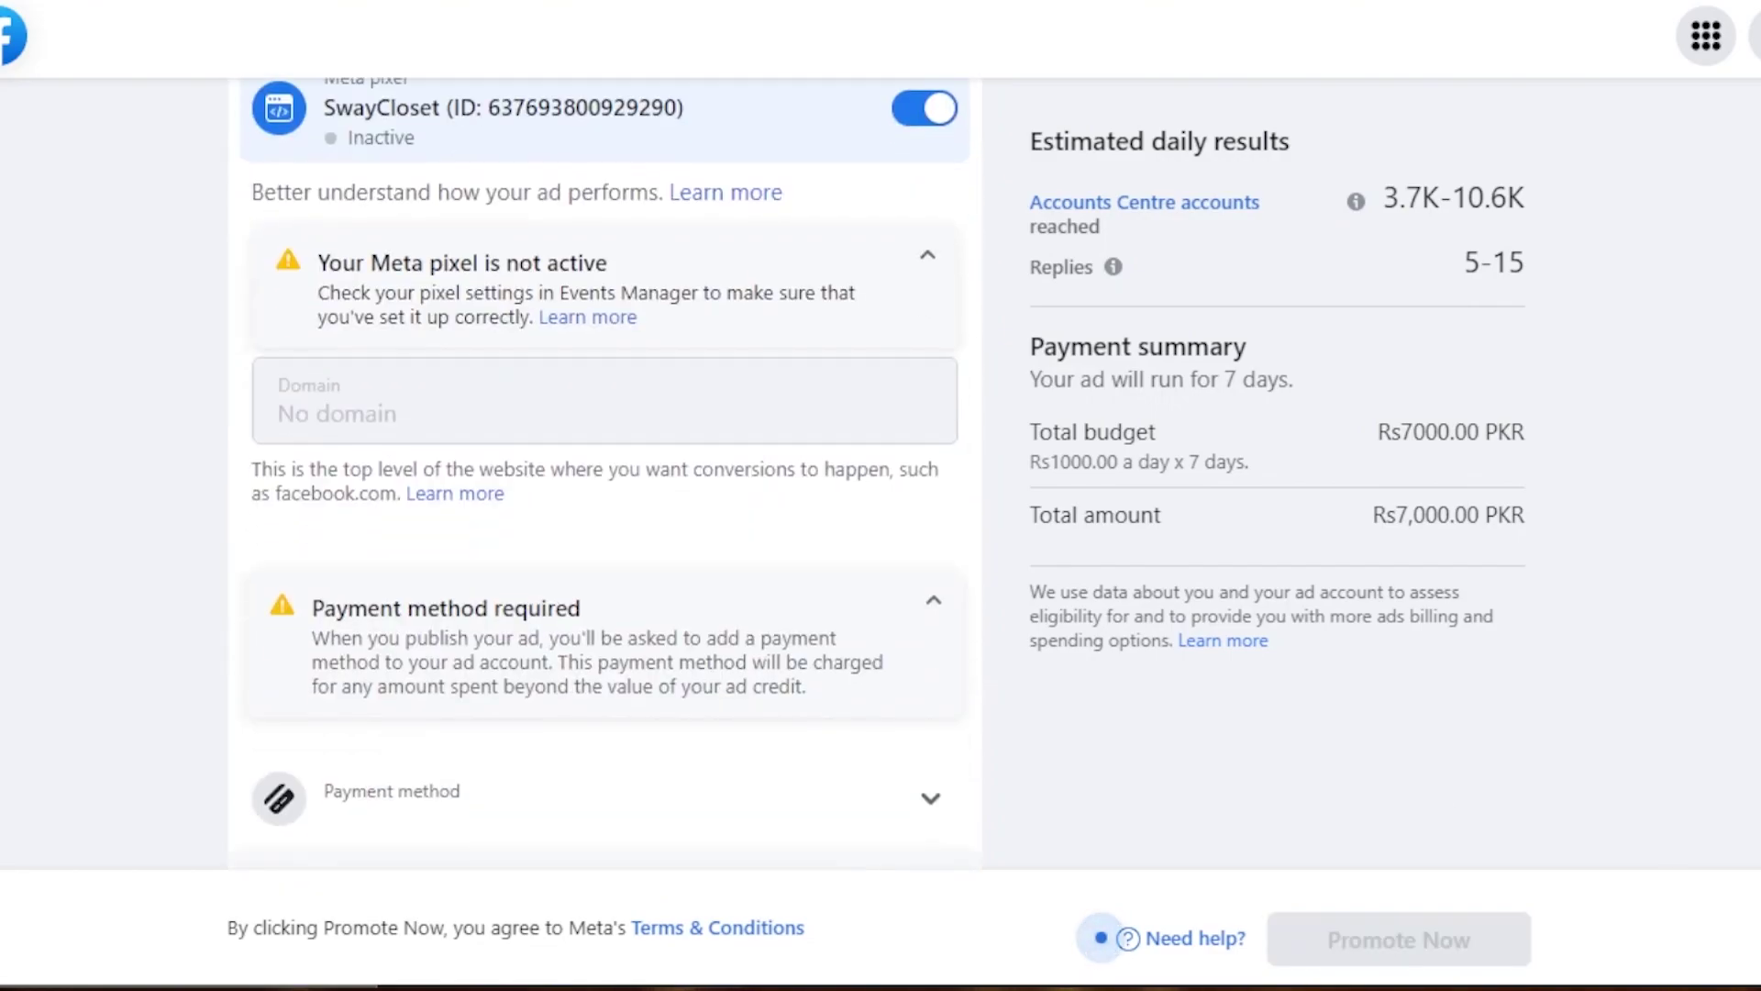
pyautogui.scroll(-1, 1101, 937)
pyautogui.scroll(6, 1101, 938)
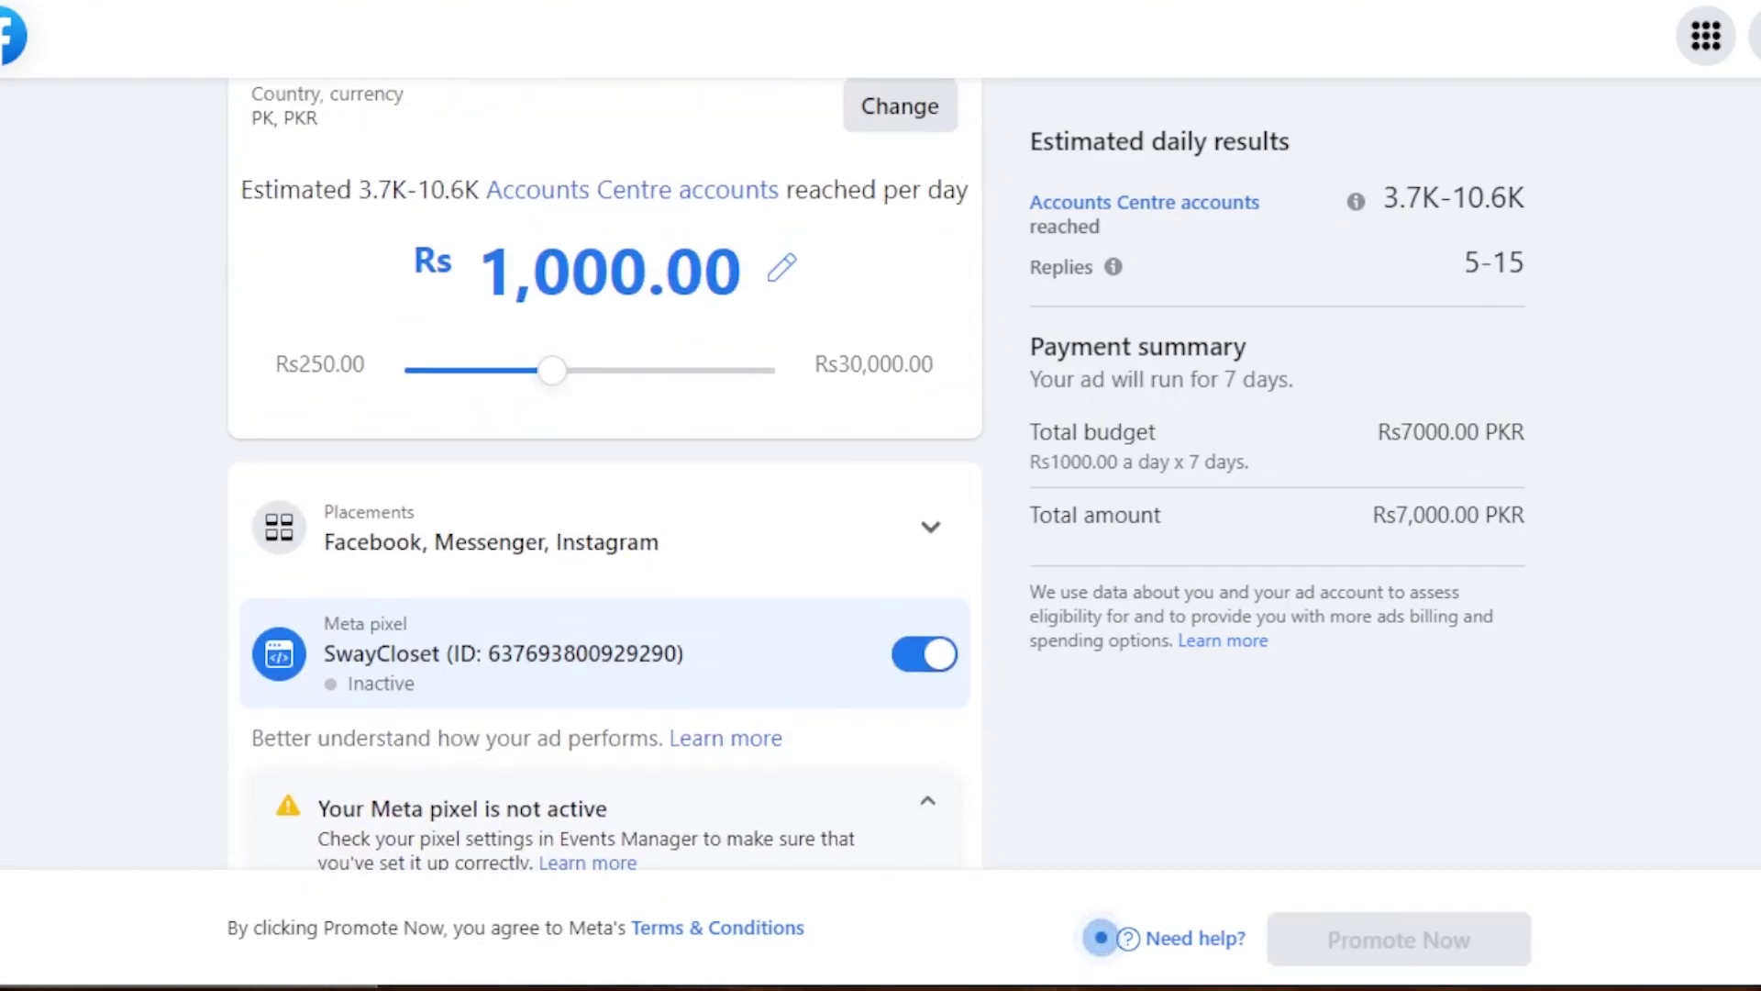
pyautogui.scroll(-2, 1101, 937)
pyautogui.scroll(-5, 1101, 938)
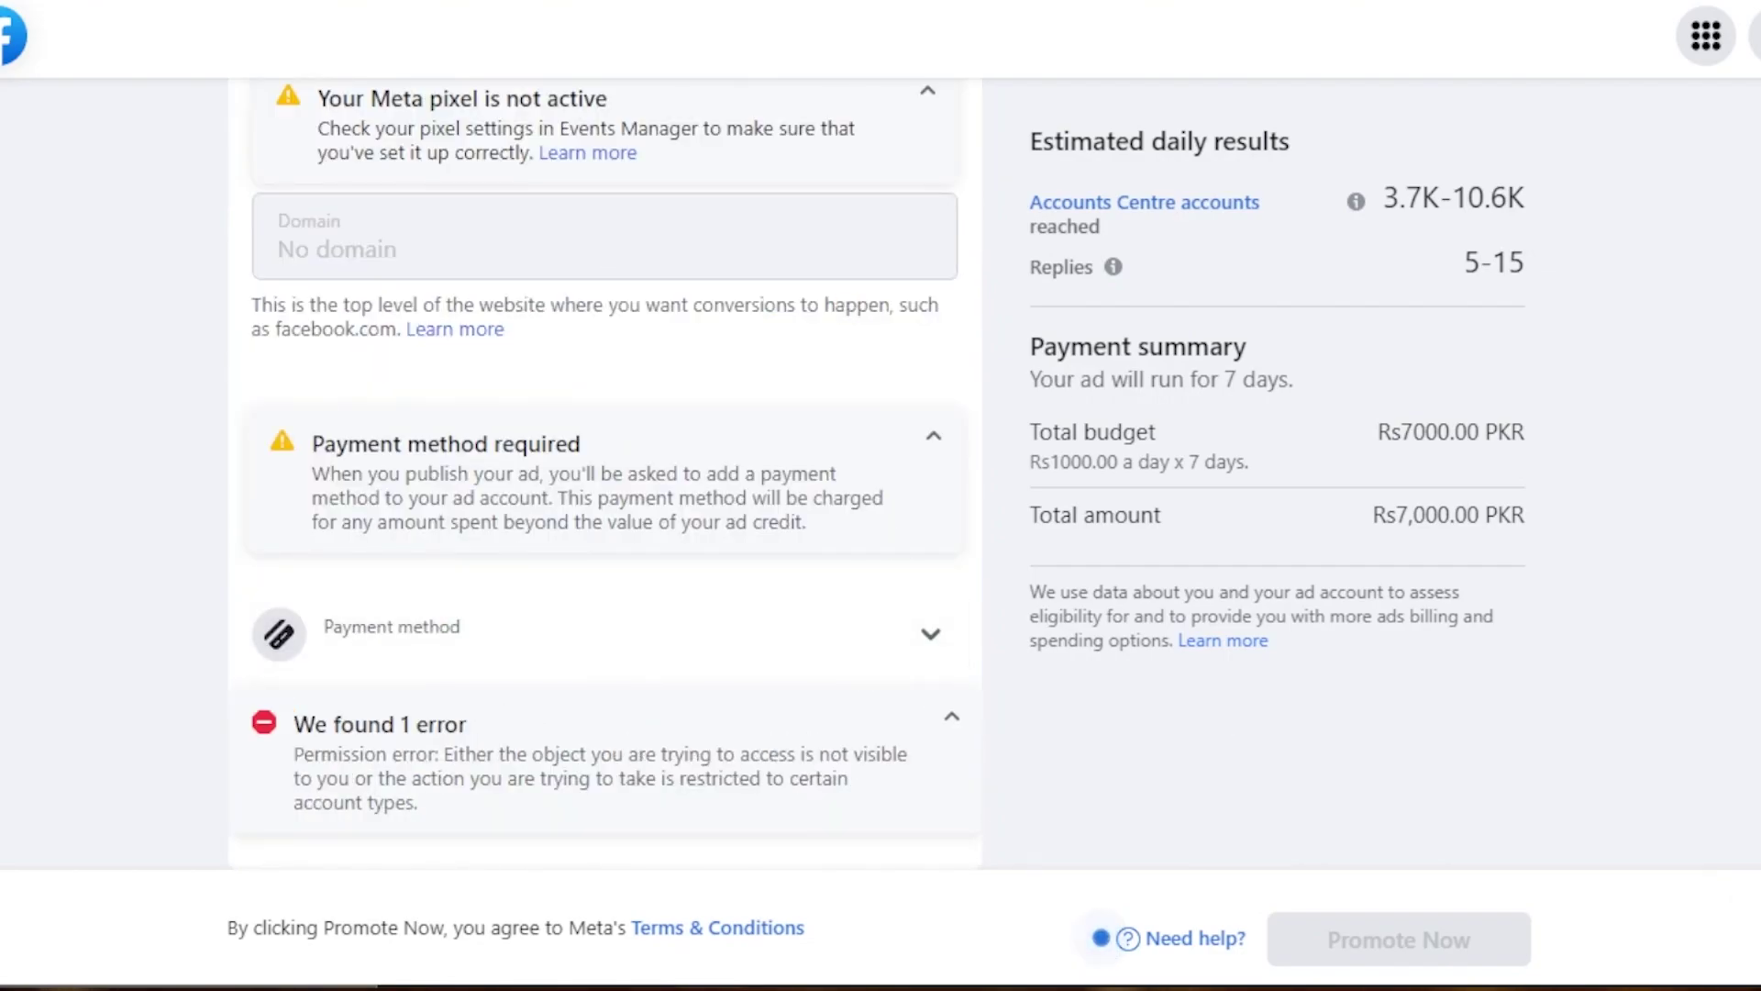
pyautogui.scroll(10, 604, 473)
pyautogui.scroll(1, 604, 472)
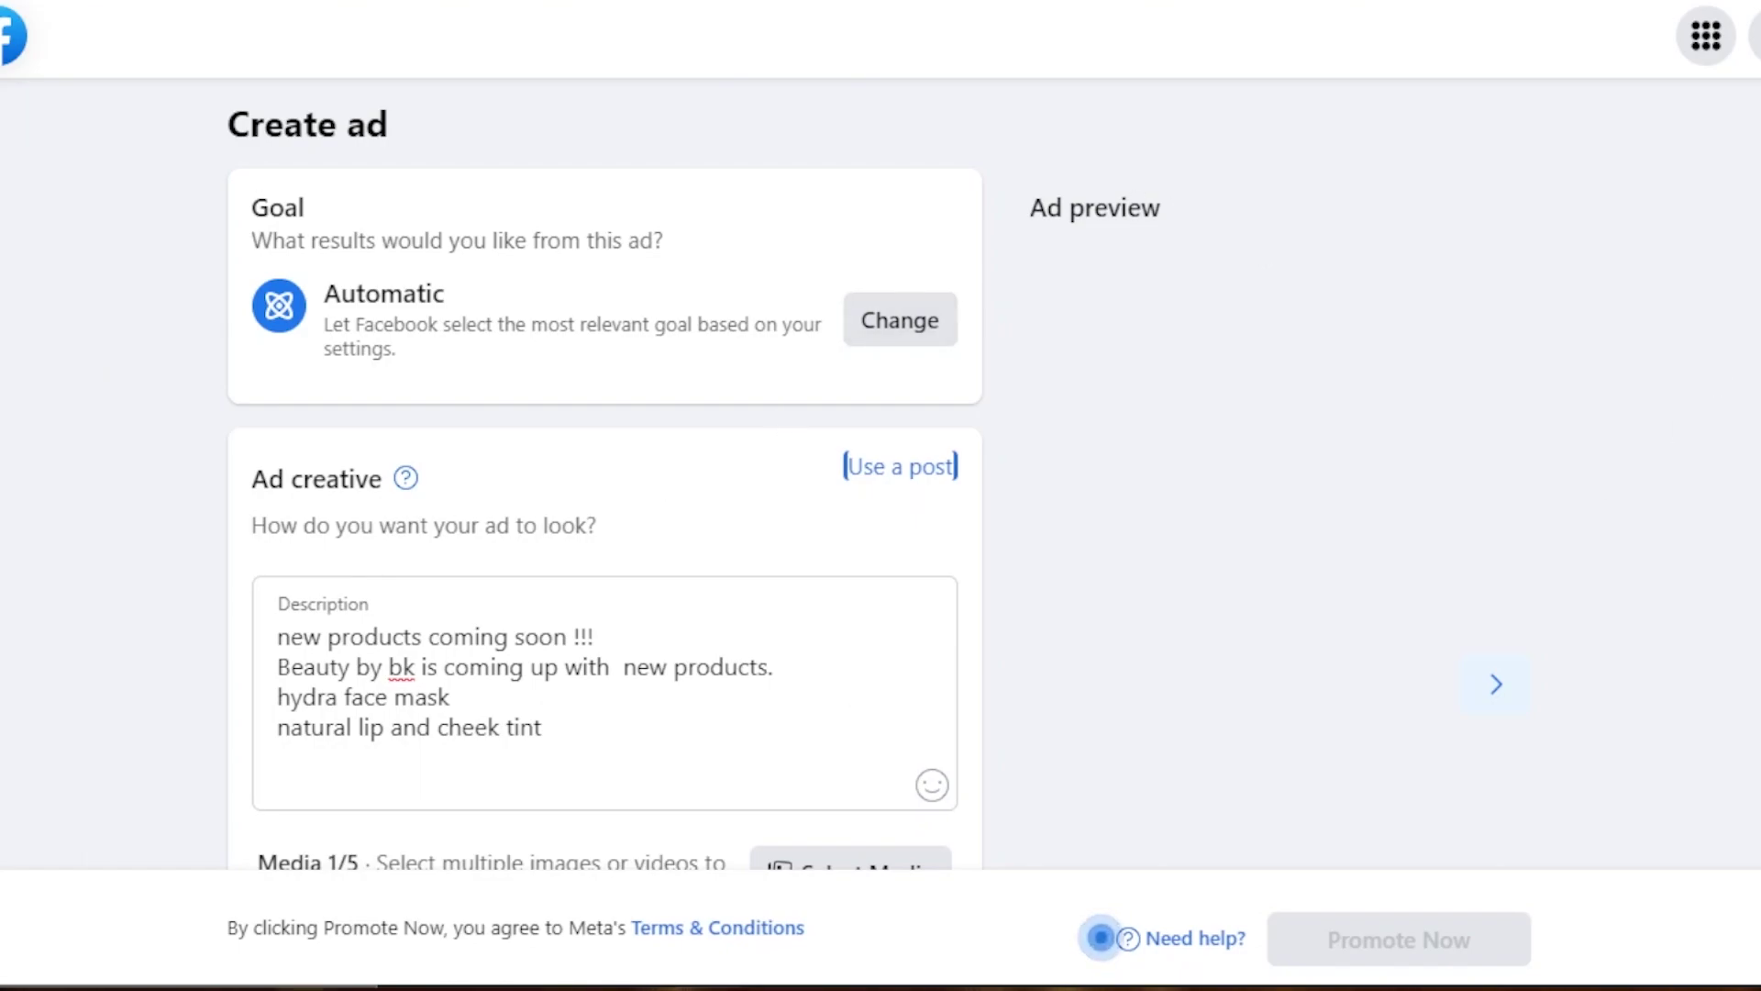
pyautogui.scroll(-3, 1449, 725)
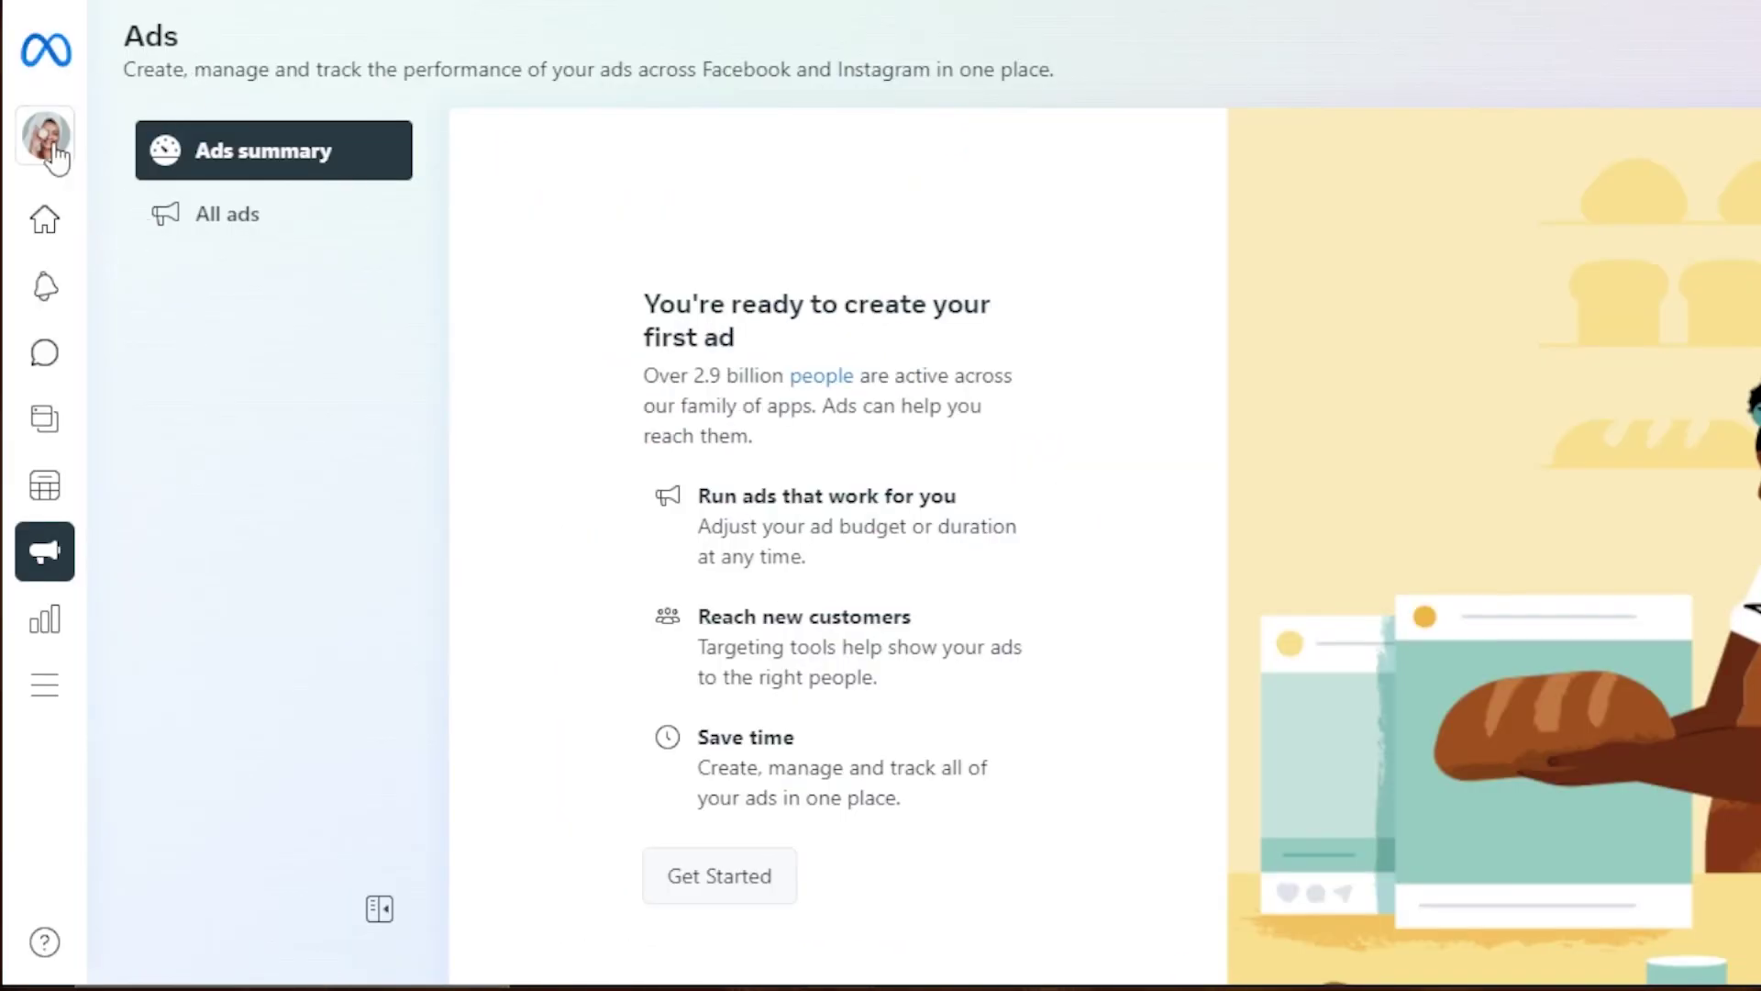
# - Return to the Beauty By MK home page and check the tools overview and the list of switchable accounts
pyautogui.click(40, 234)
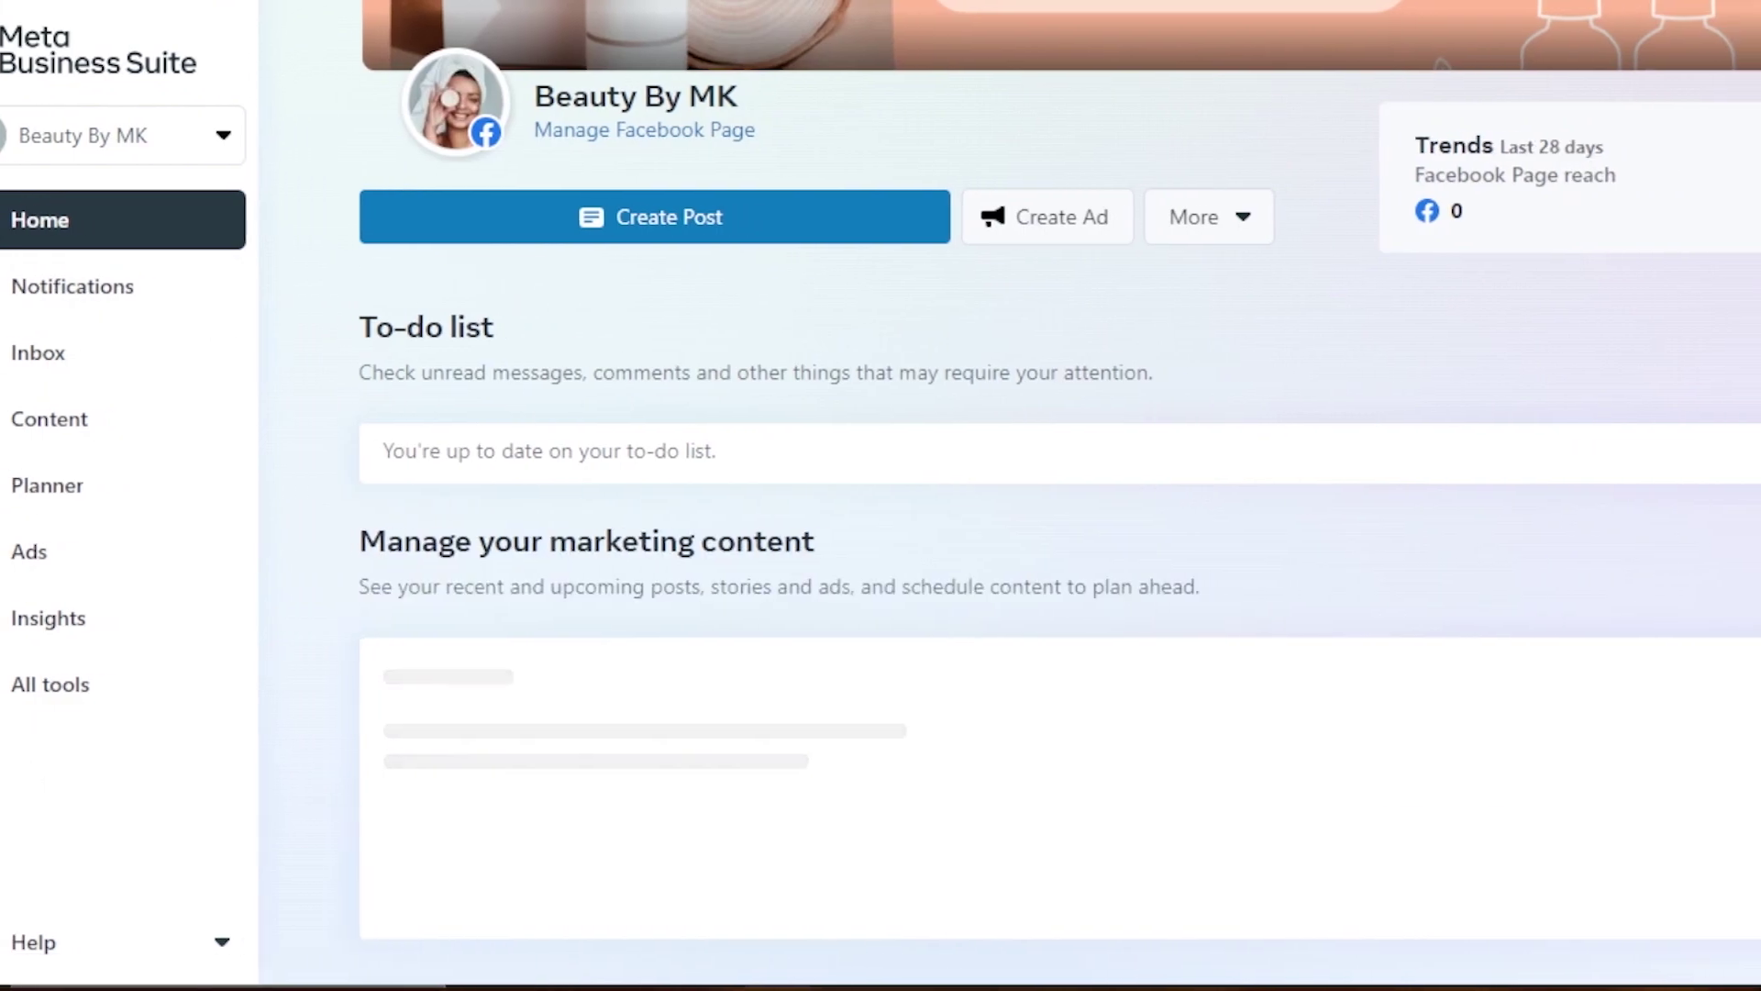
pyautogui.scroll(5, 789, 367)
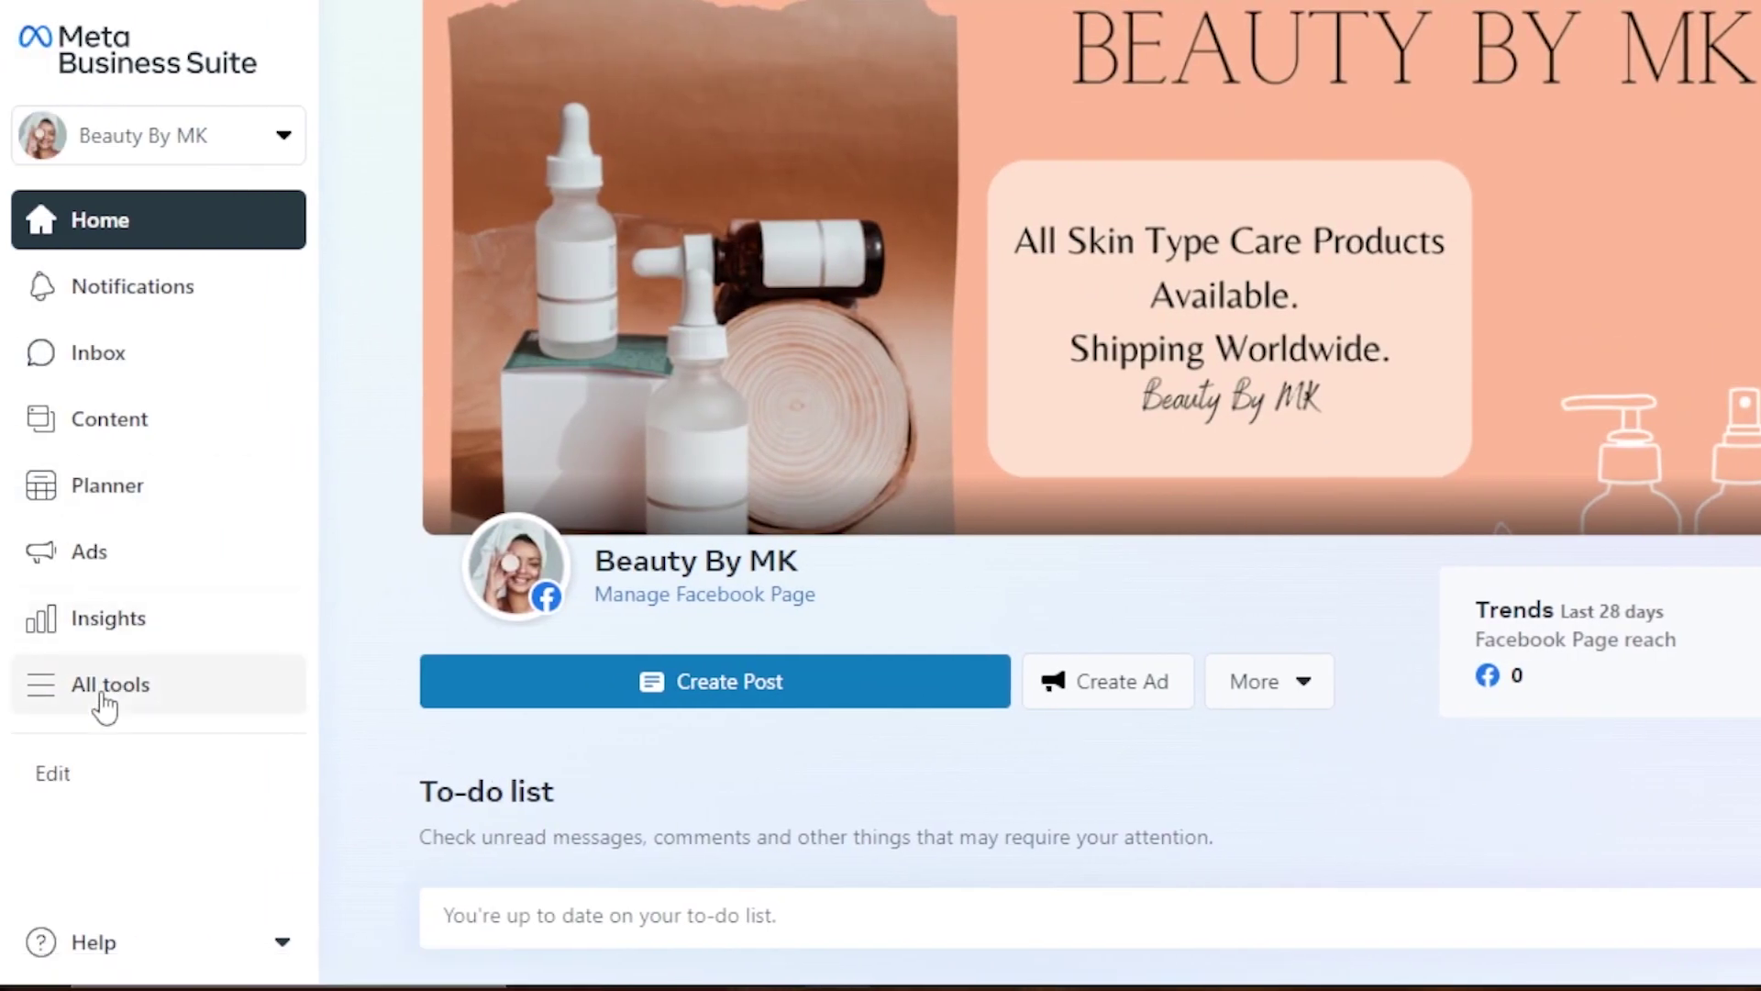
pyautogui.click(104, 699)
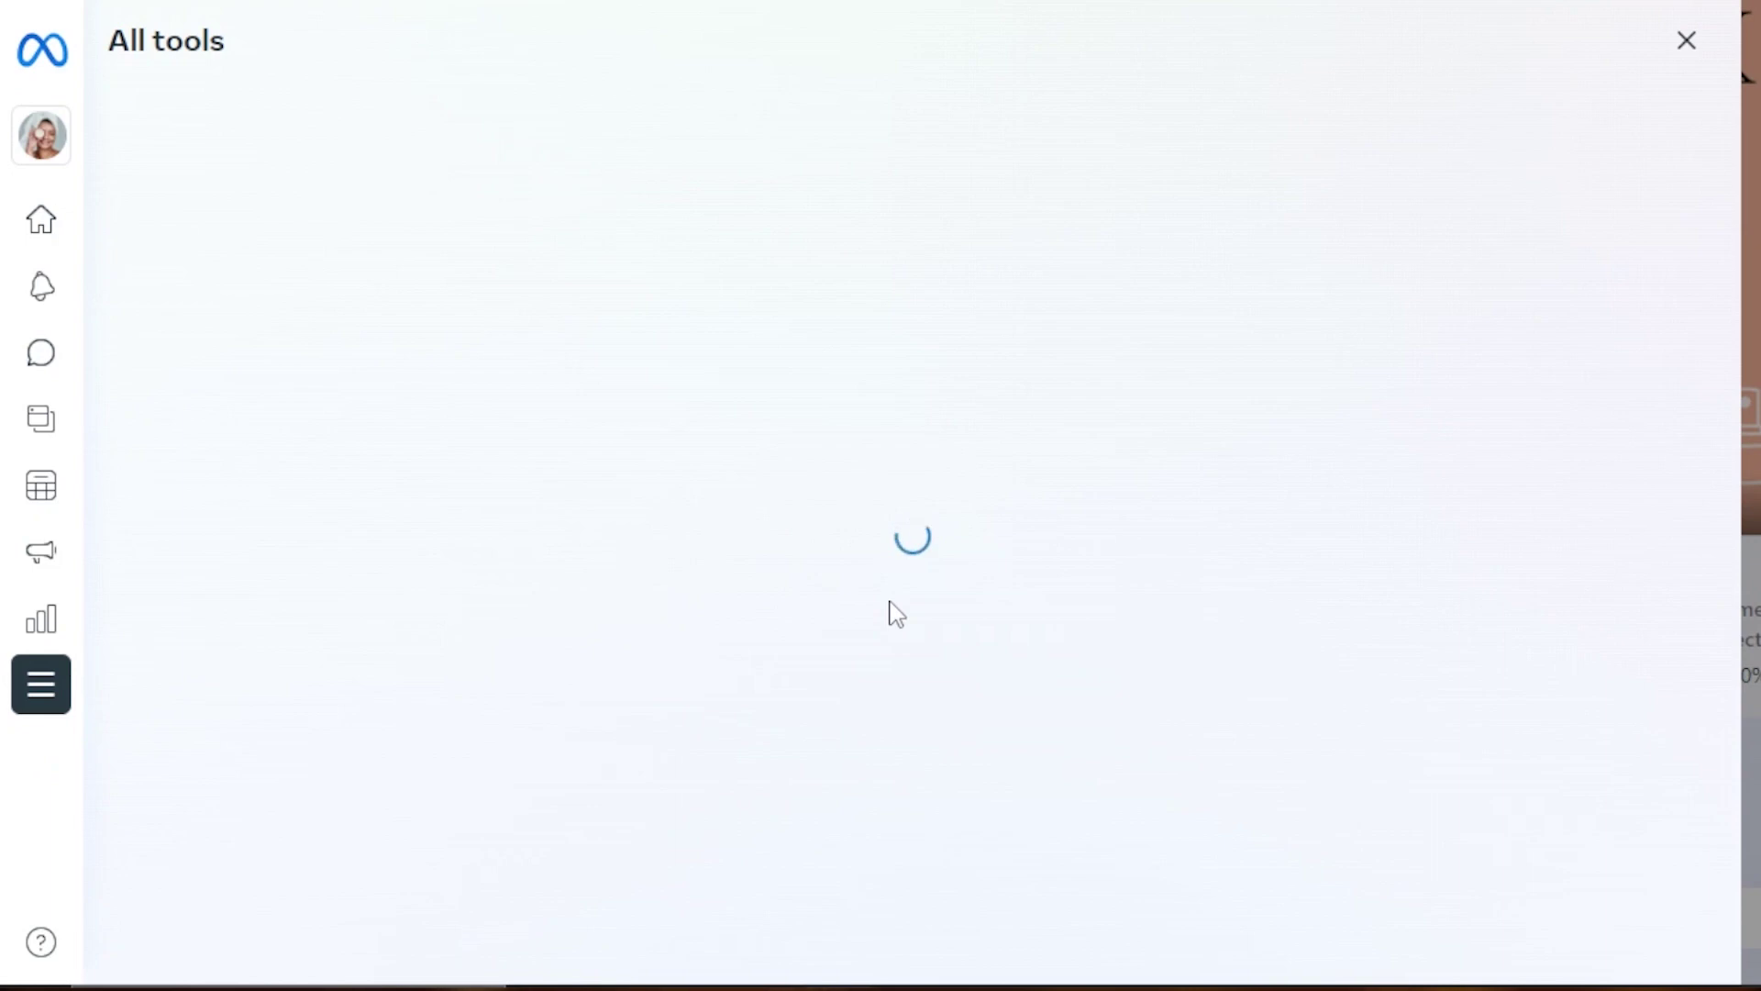
pyautogui.press('Escape')
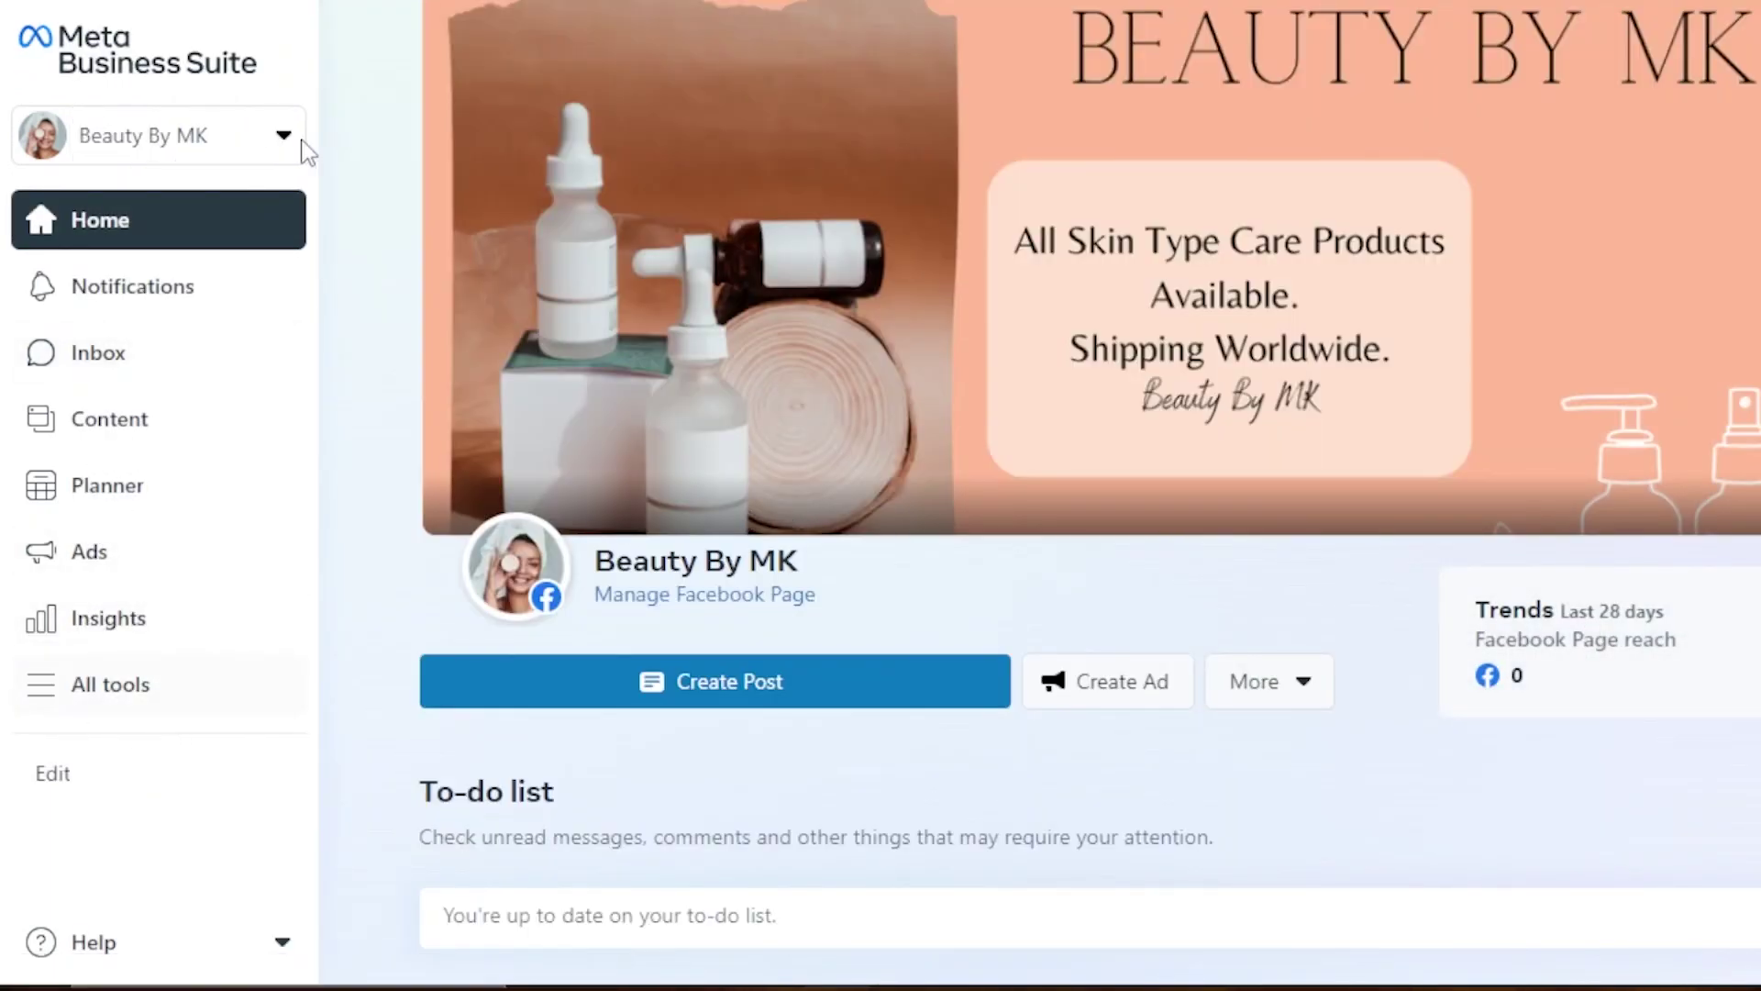
pyautogui.click(273, 143)
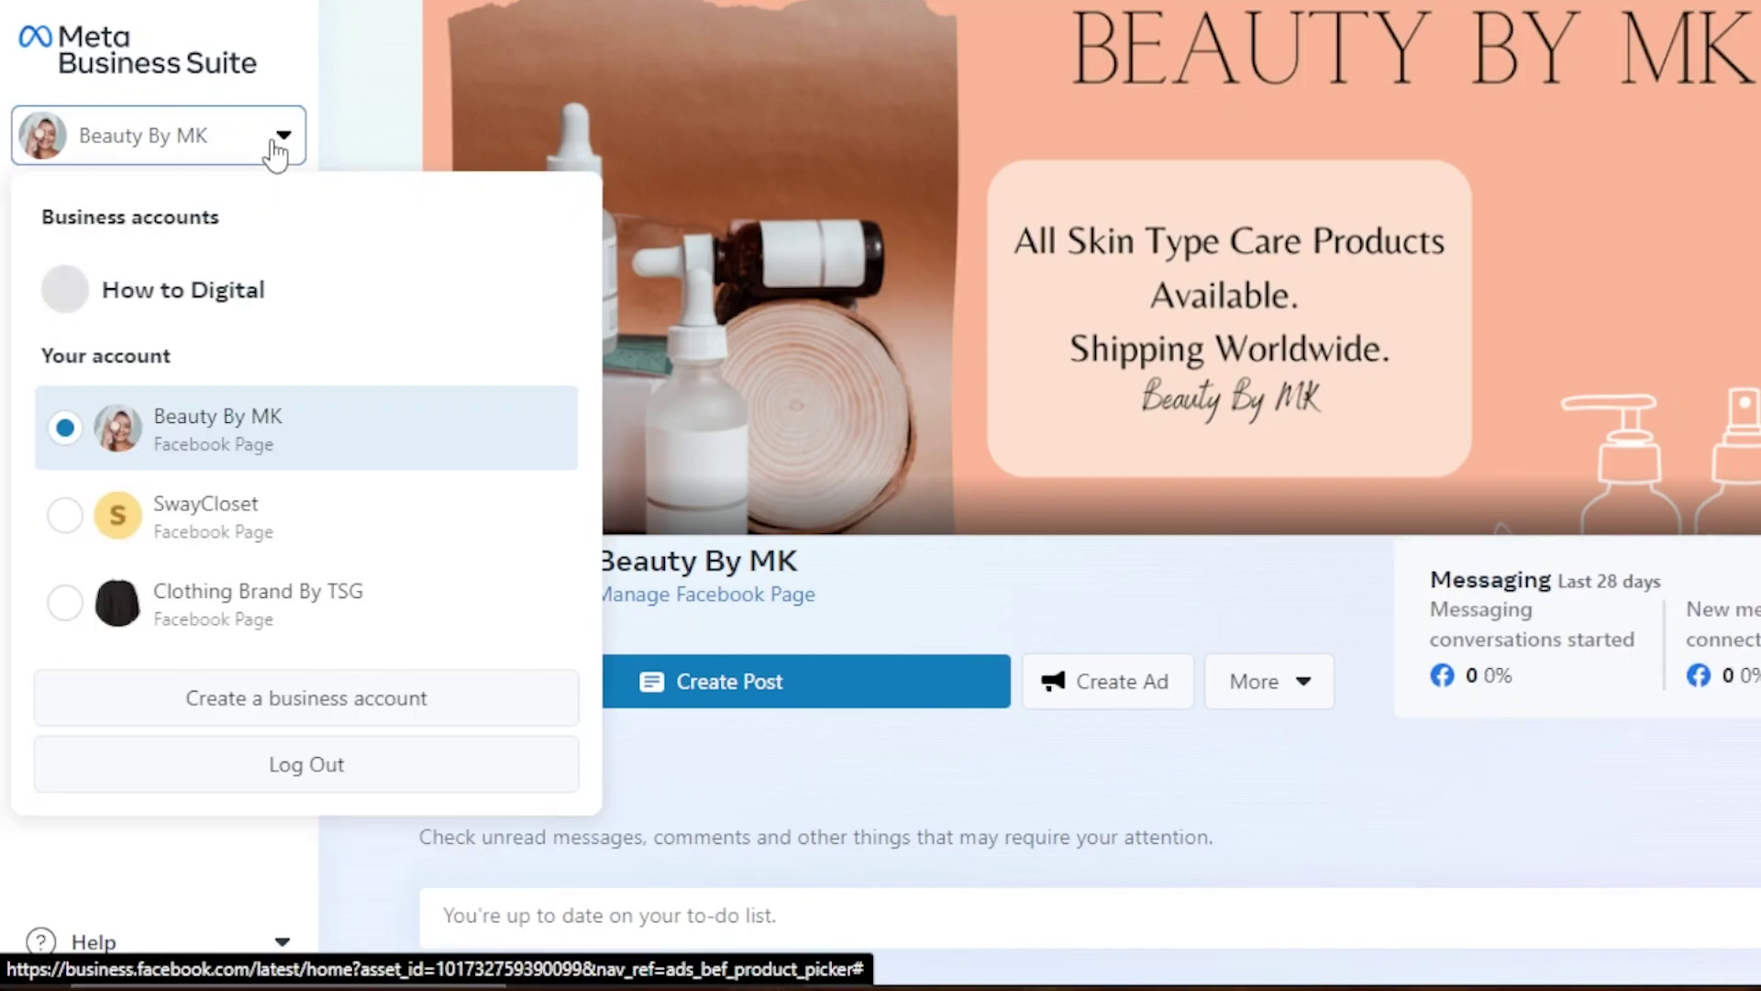
pyautogui.click(386, 101)
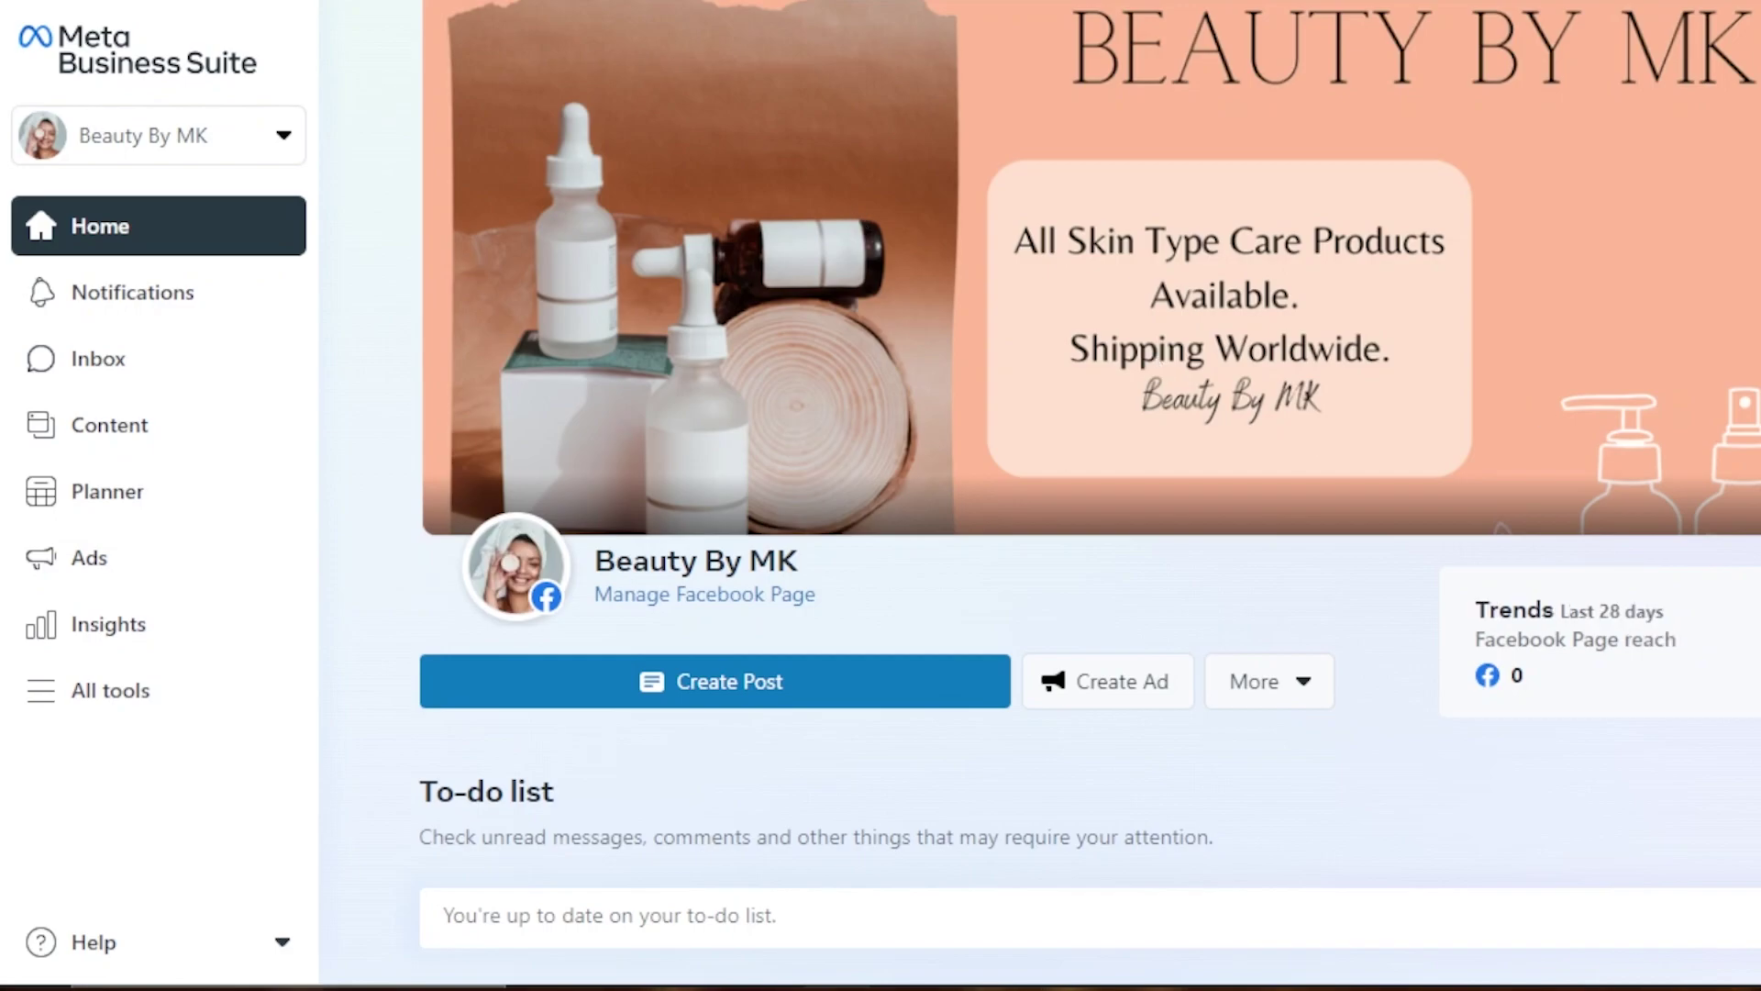
# - Look through the page's recent posts and growth suggestions on the home page
pyautogui.scroll(-7, 1090, 495)
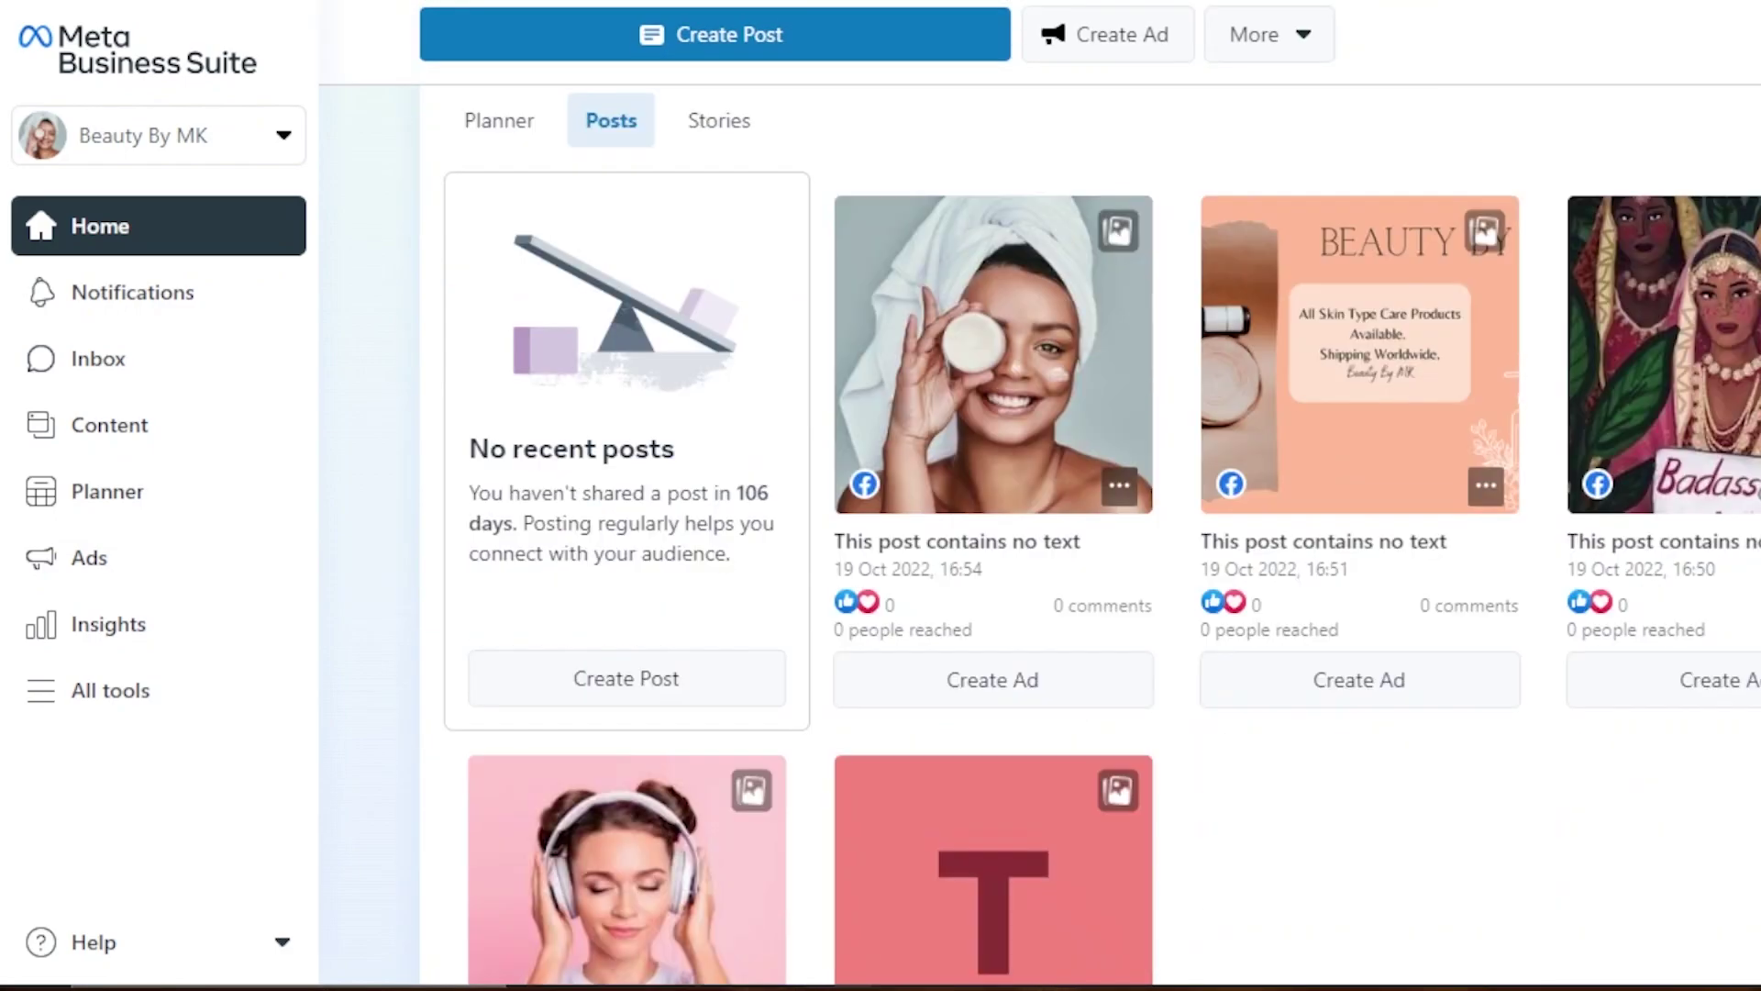
pyautogui.scroll(-8, 1090, 495)
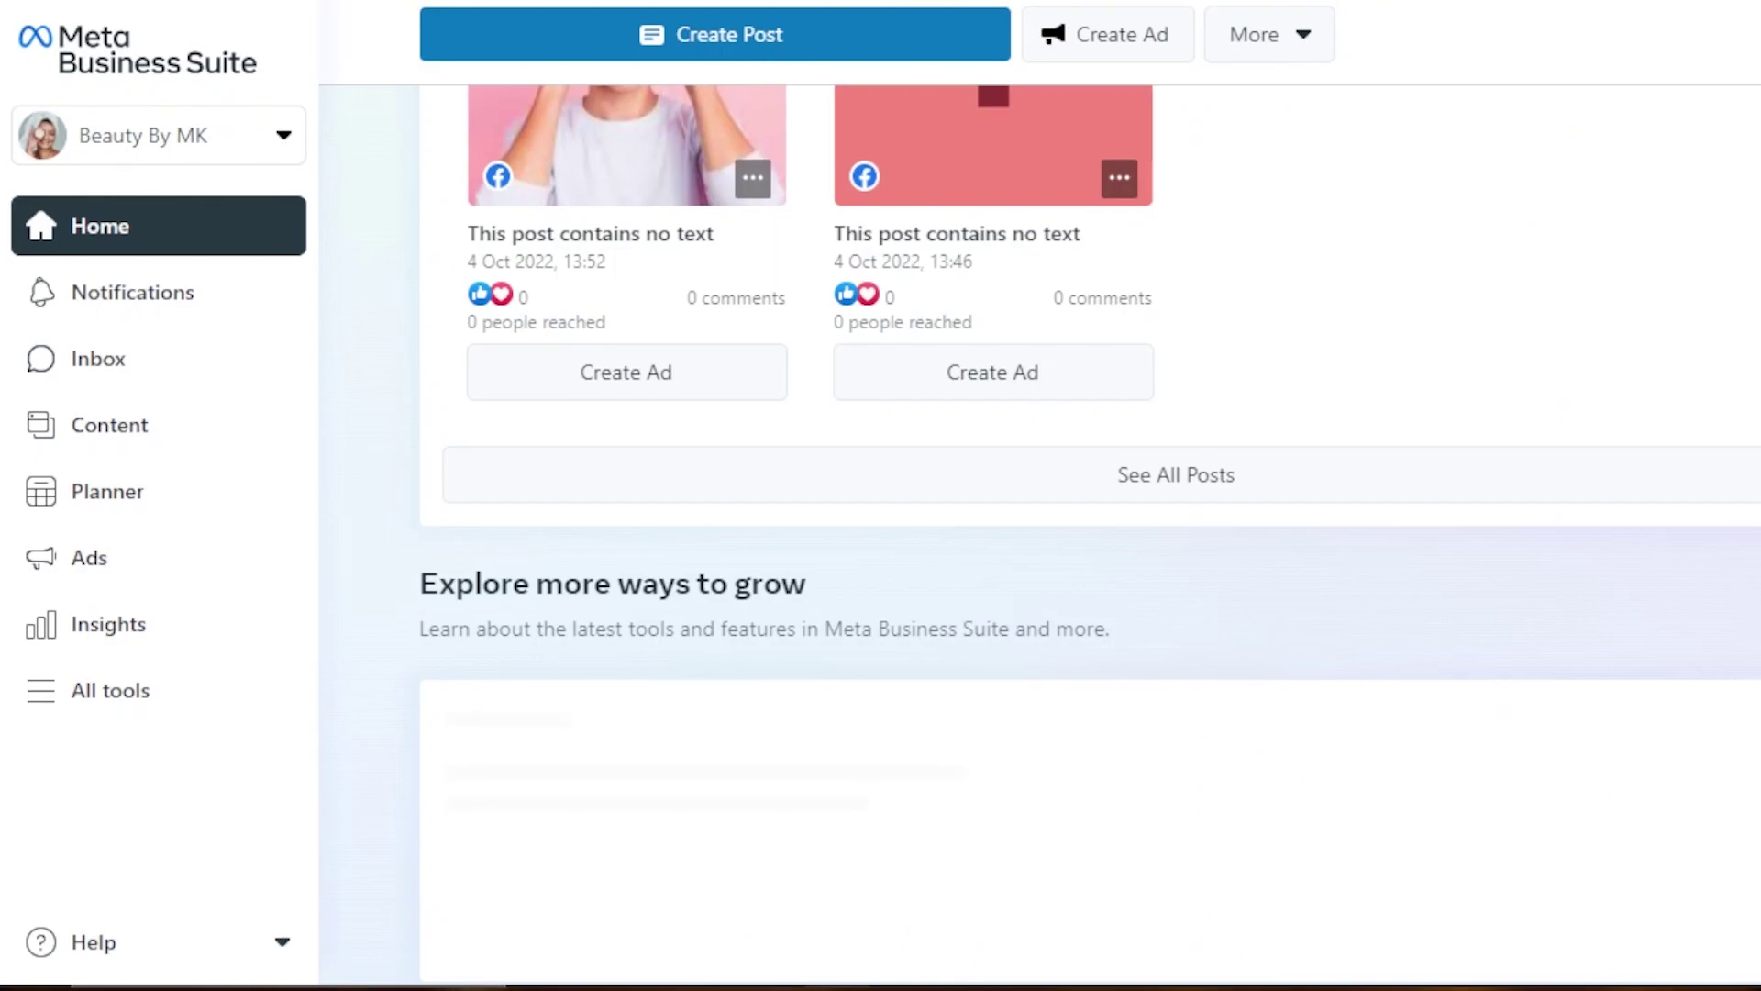
pyautogui.scroll(8, 1090, 496)
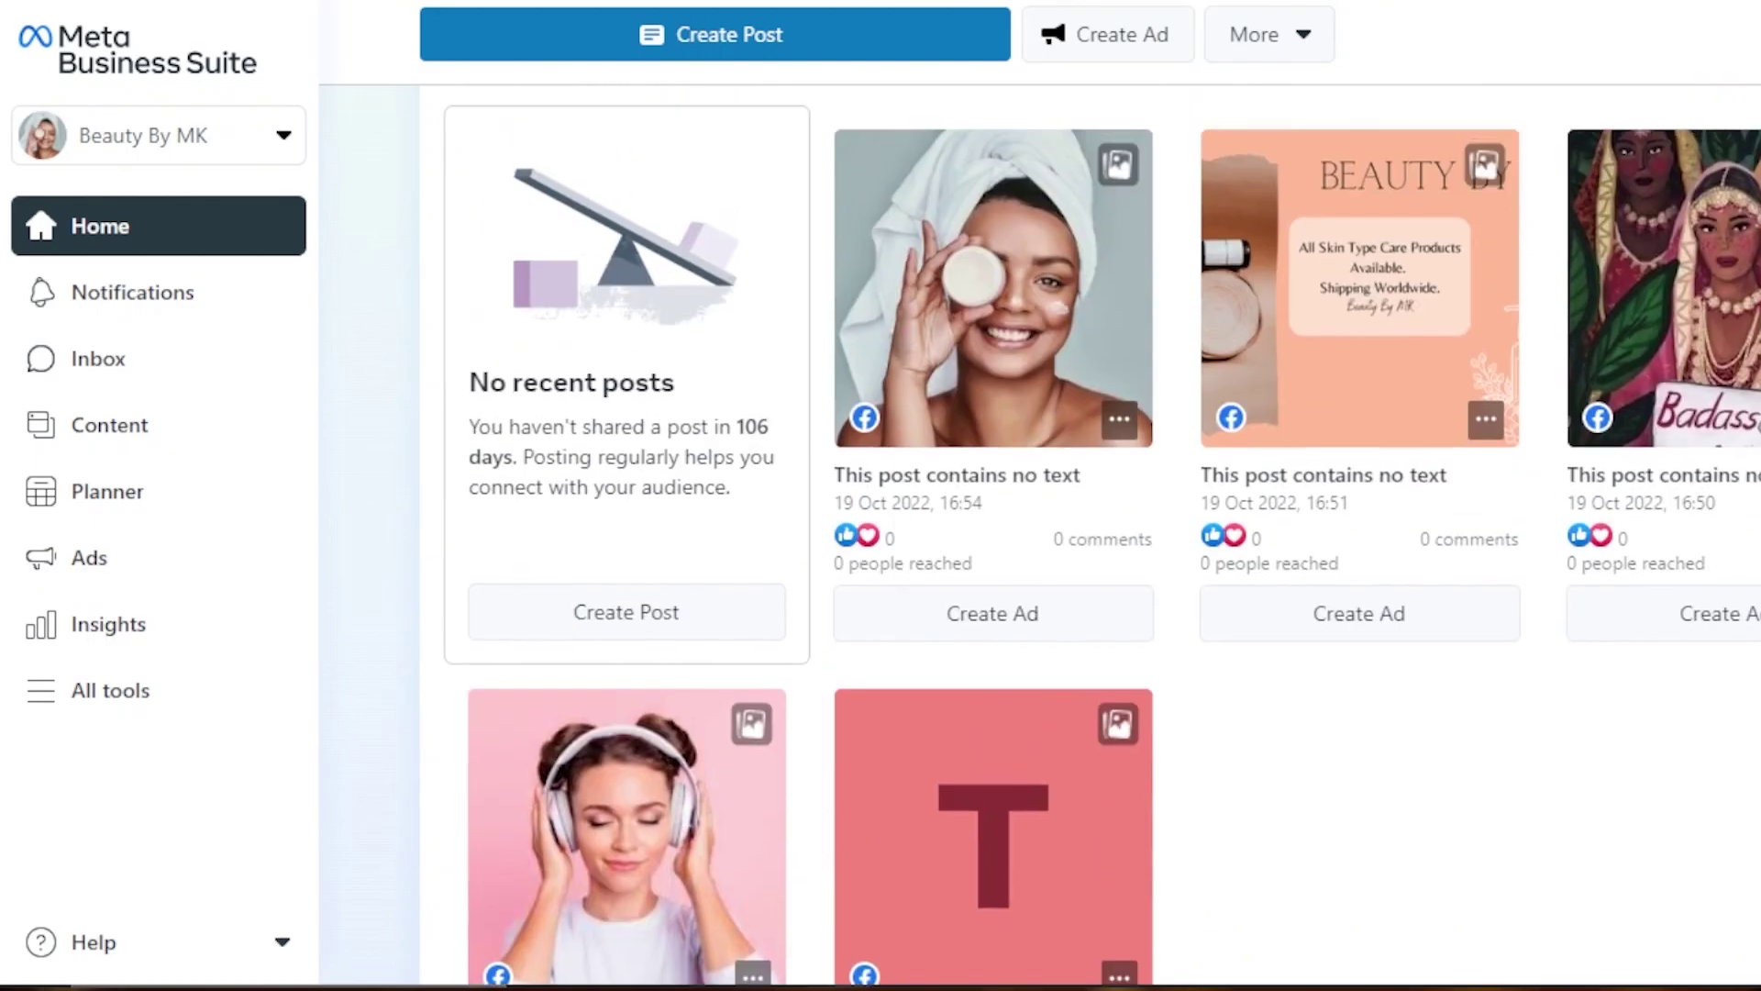
pyautogui.scroll(10, 1090, 495)
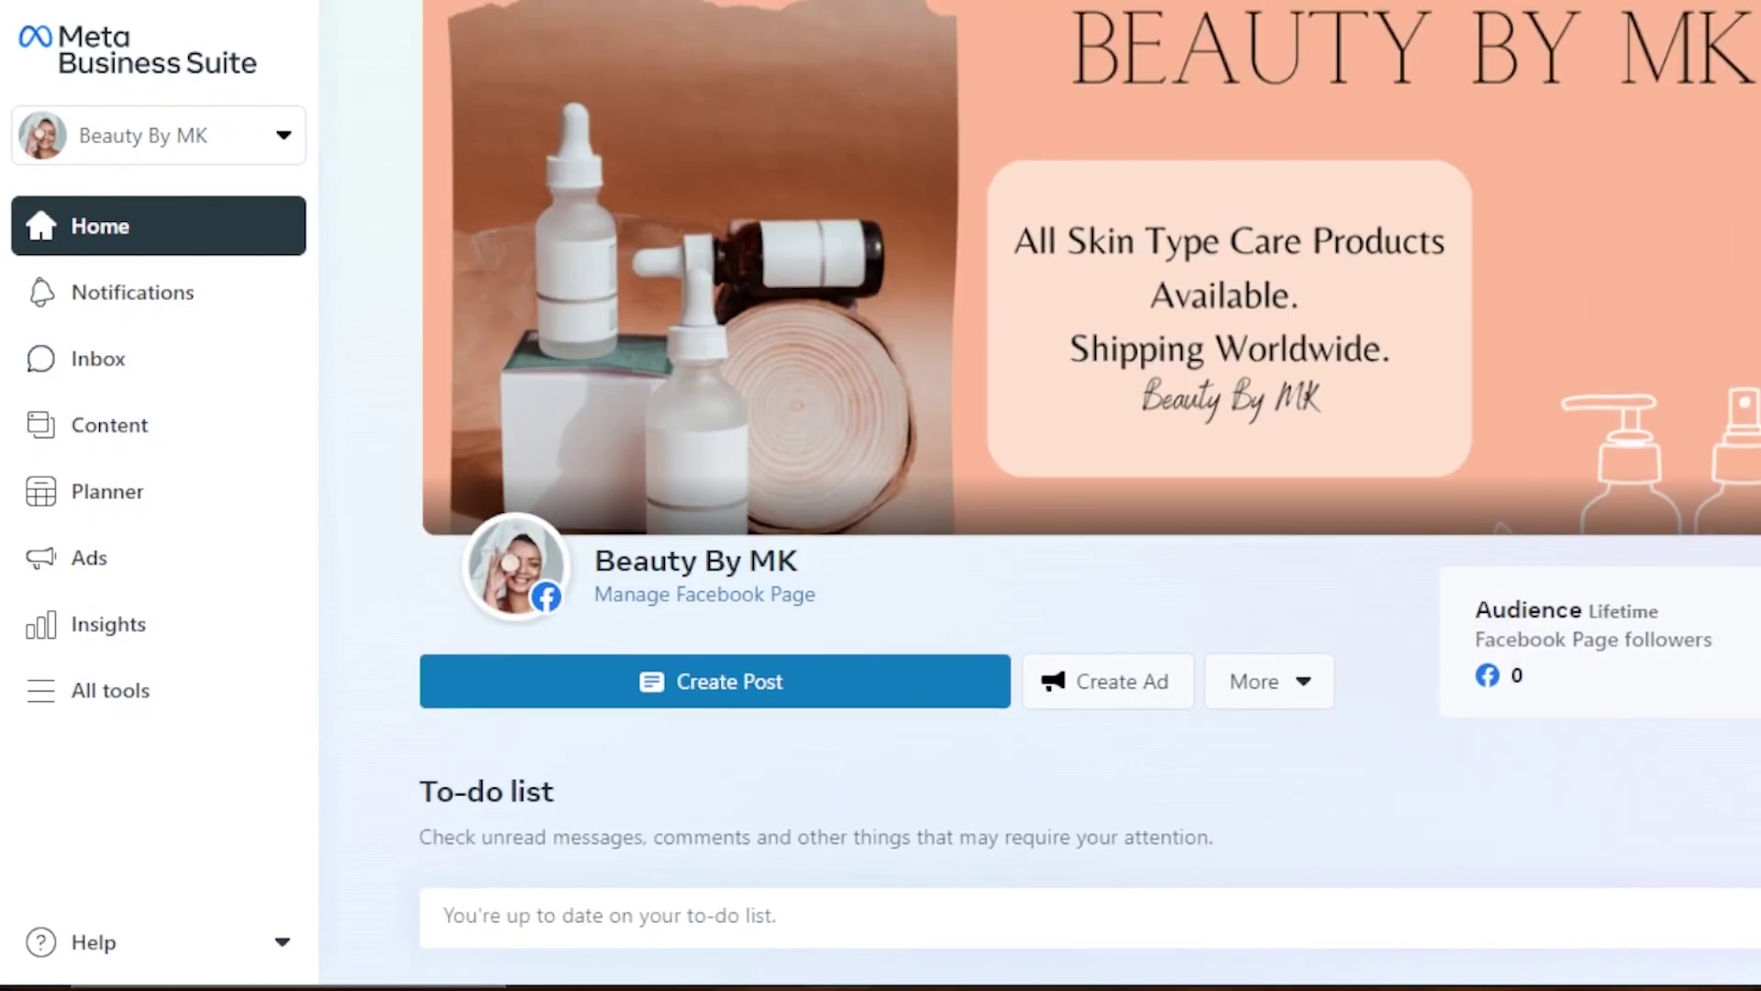